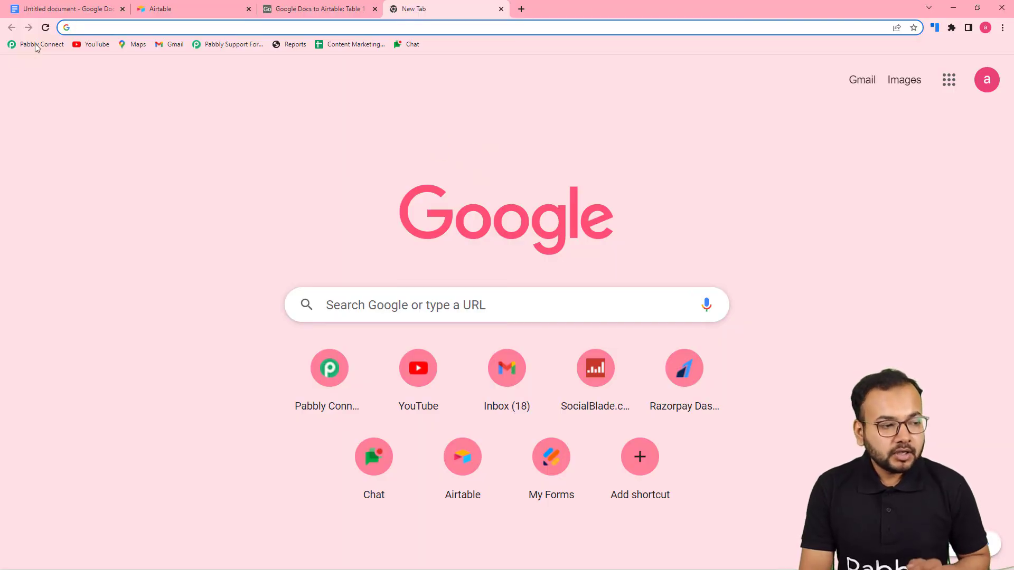
Open Pabbly Connect and create a workflow named "Google Docs to PDF Automation"
{"action": "left_click", "coordinate": [36, 44]}
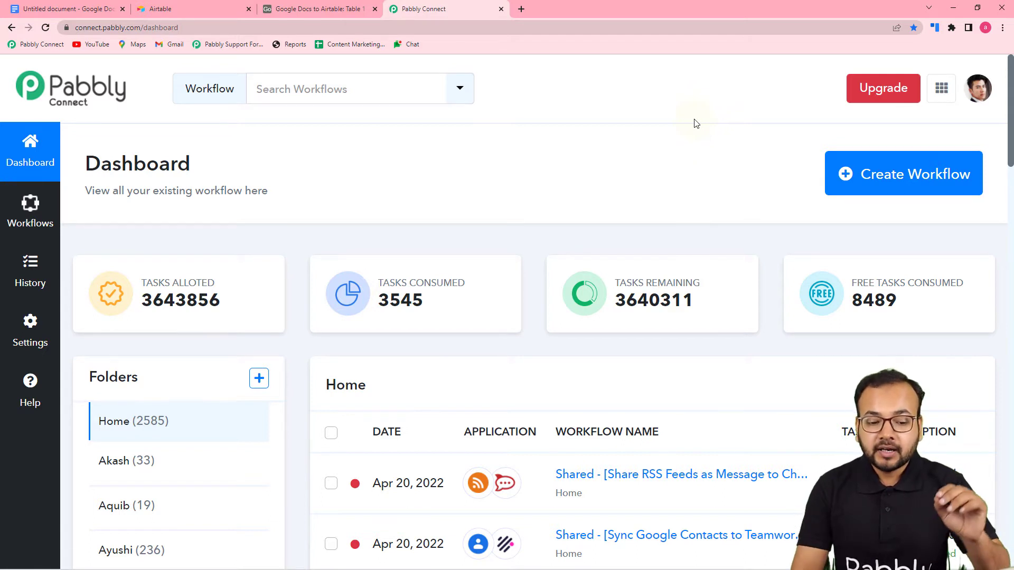
{"action": "mouse_move", "coordinate": [810, 271]}
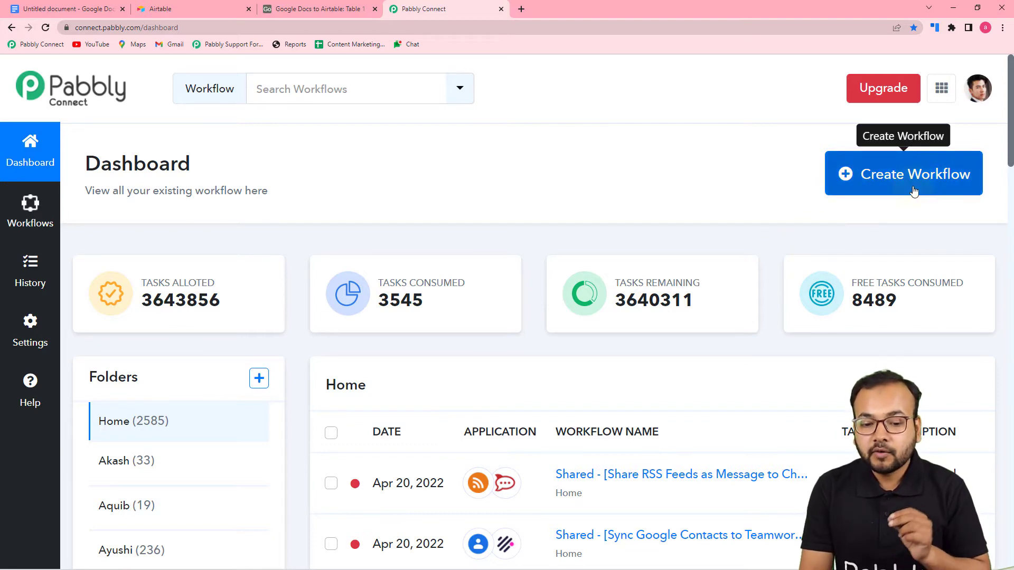
{"action": "left_click", "coordinate": [914, 191]}
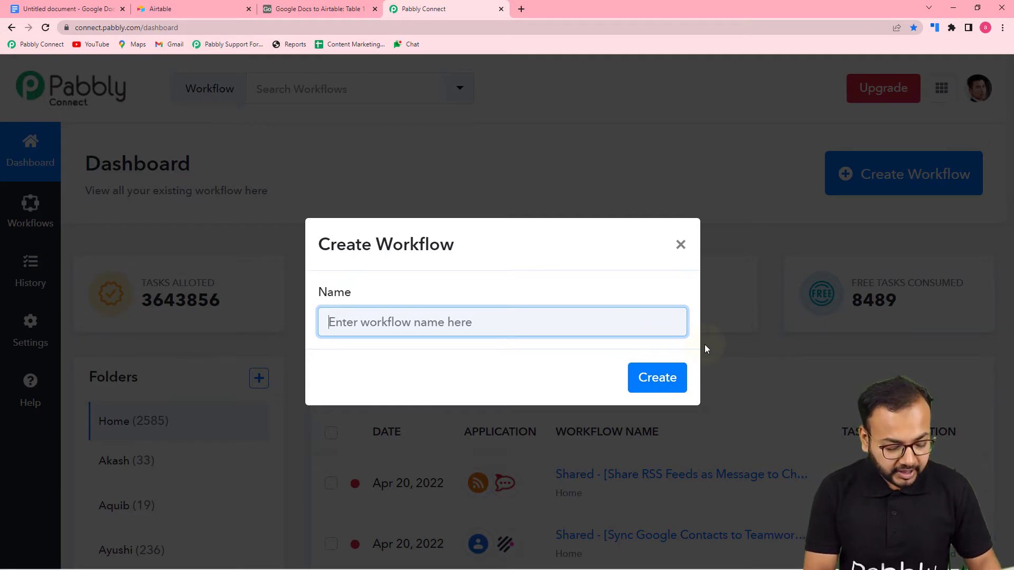
{"action": "type", "text": "Google Docst to"}
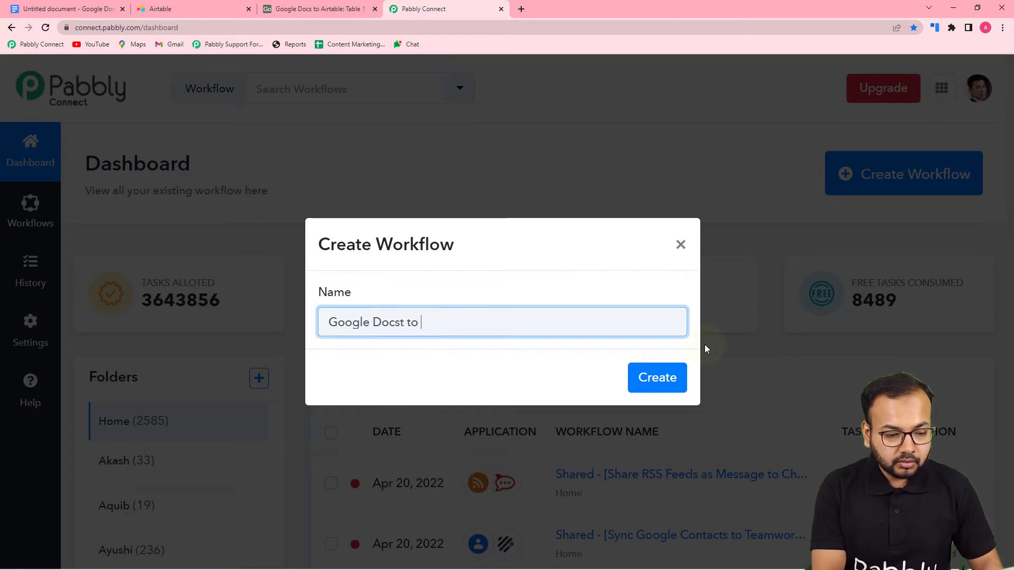
{"action": "key", "text": "BackSpace"}
{"action": "key", "text": "BackSpace"}
{"action": "key", "text": "BackSpace"}
{"action": "type", "text": "to Air"}
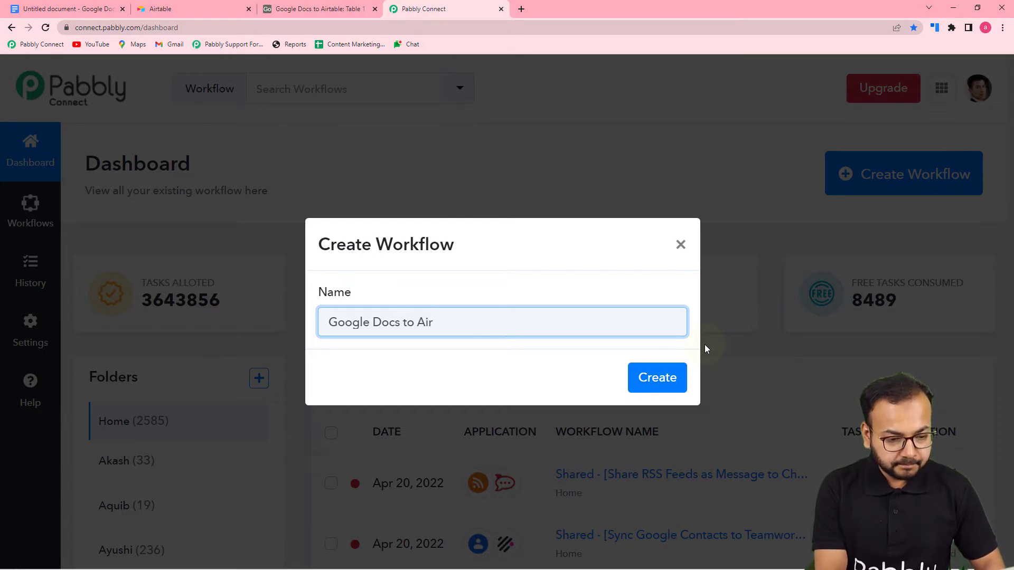
{"action": "key", "text": "BackSpace"}
{"action": "key", "text": "BackSpace"}
{"action": "key", "text": "BackSpace"}
{"action": "type", "text": "PDF Aut"}
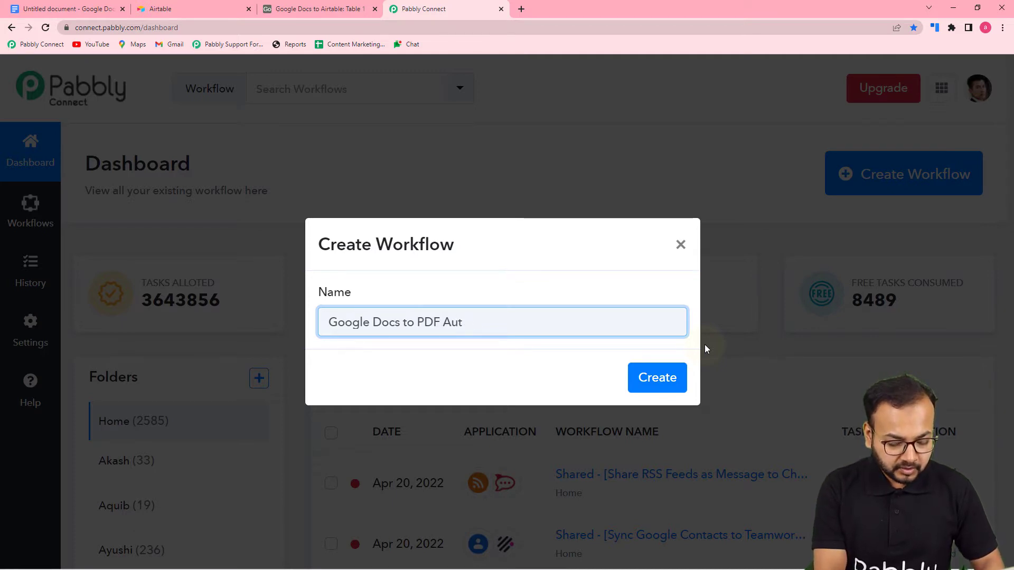
{"action": "type", "text": "pmatio"}
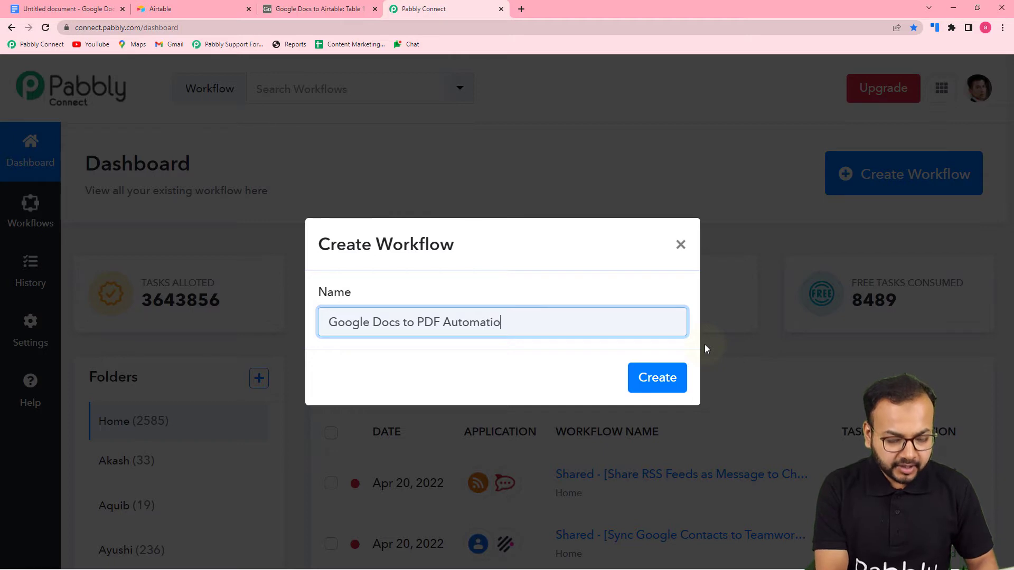
{"action": "type", "text": "n"}
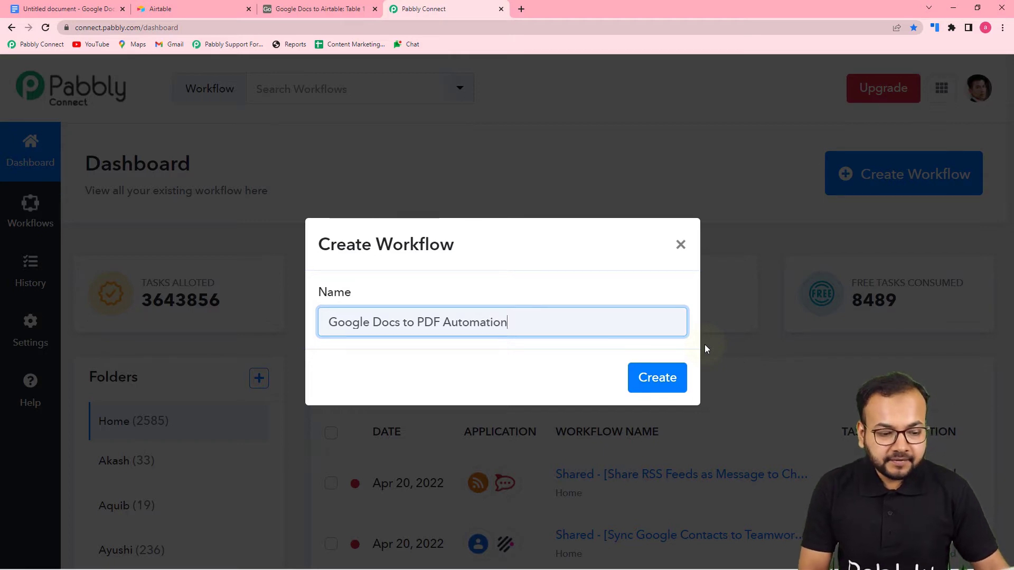
{"action": "left_click", "coordinate": [643, 377]}
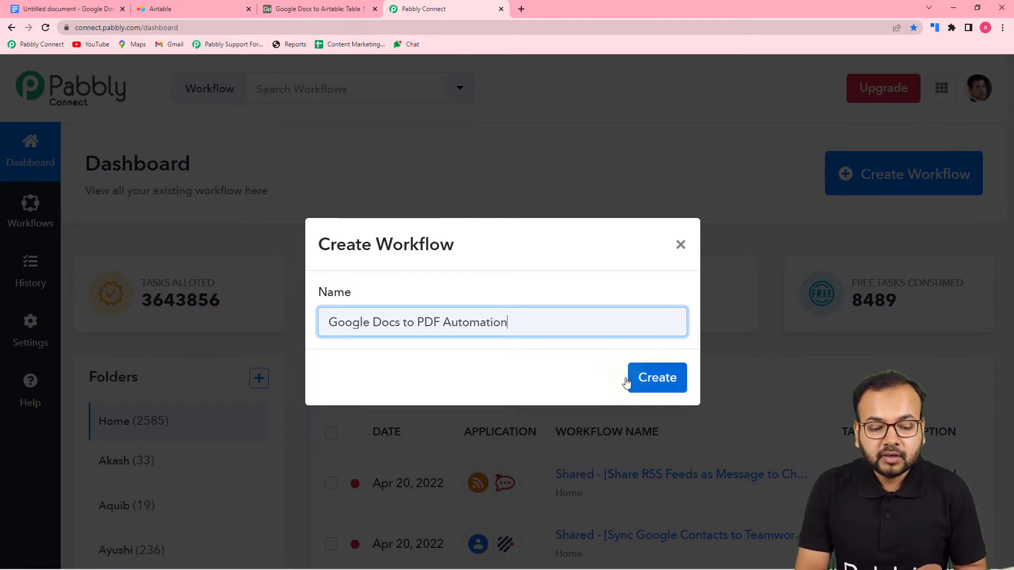
{"action": "left_click", "coordinate": [670, 379]}
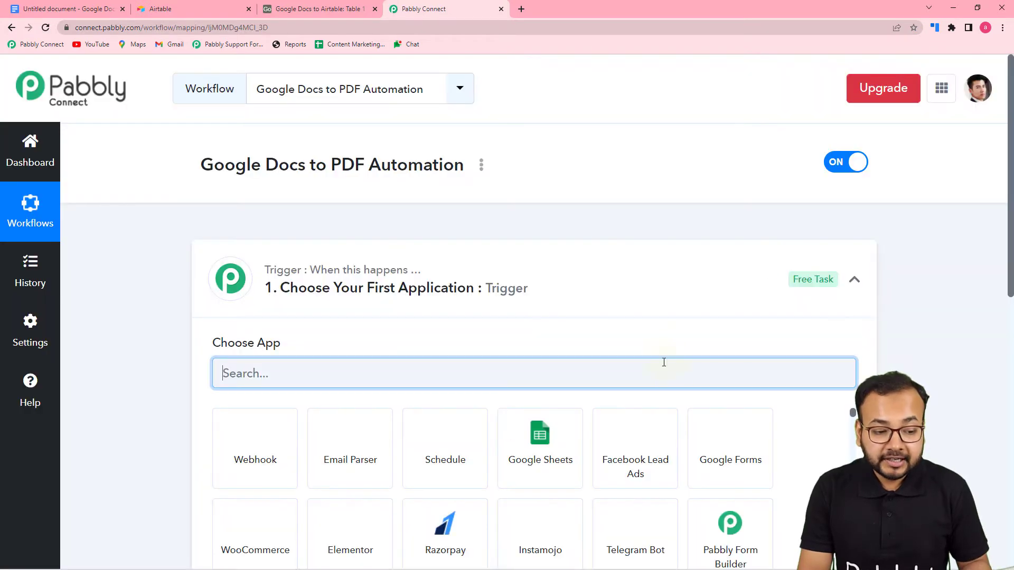
Choose Google Docs as the workflow's trigger application, with New Document as the trigger event
{"action": "left_click", "coordinate": [854, 282]}
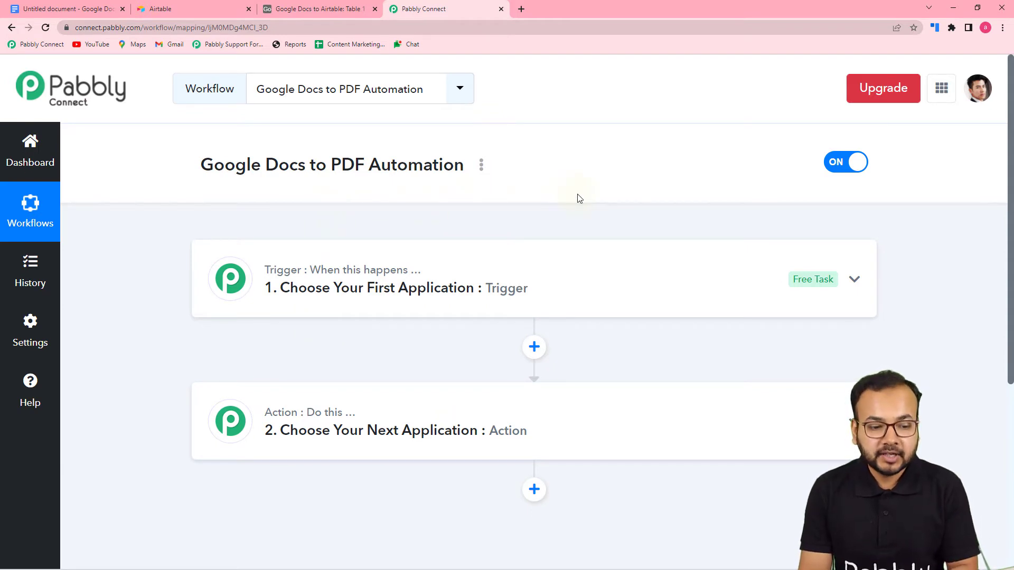
{"action": "left_click", "coordinate": [341, 311]}
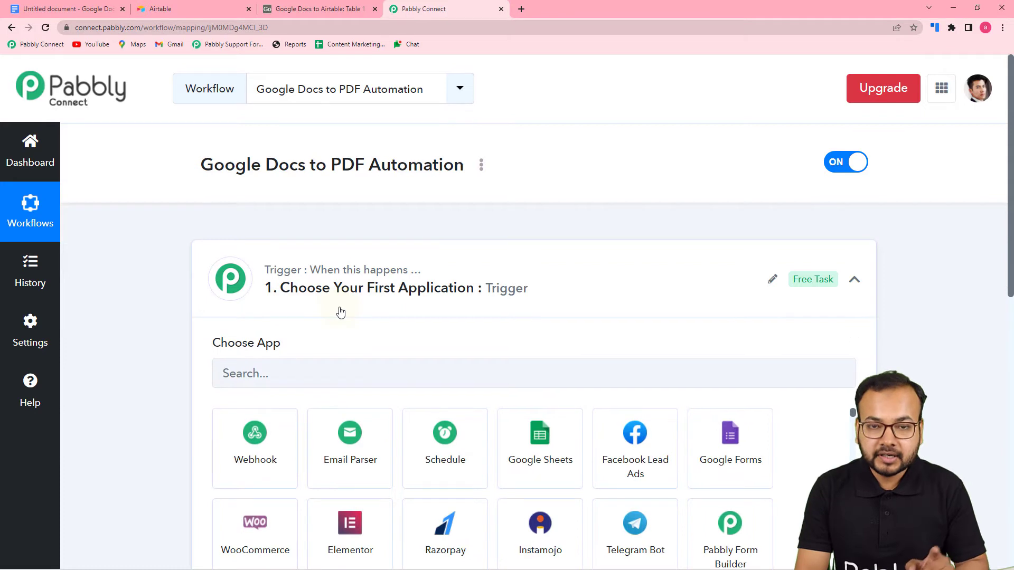
{"action": "scroll", "coordinate": [340, 312], "scroll_direction": "down", "scroll_amount": 2}
{"action": "left_click", "coordinate": [408, 273]}
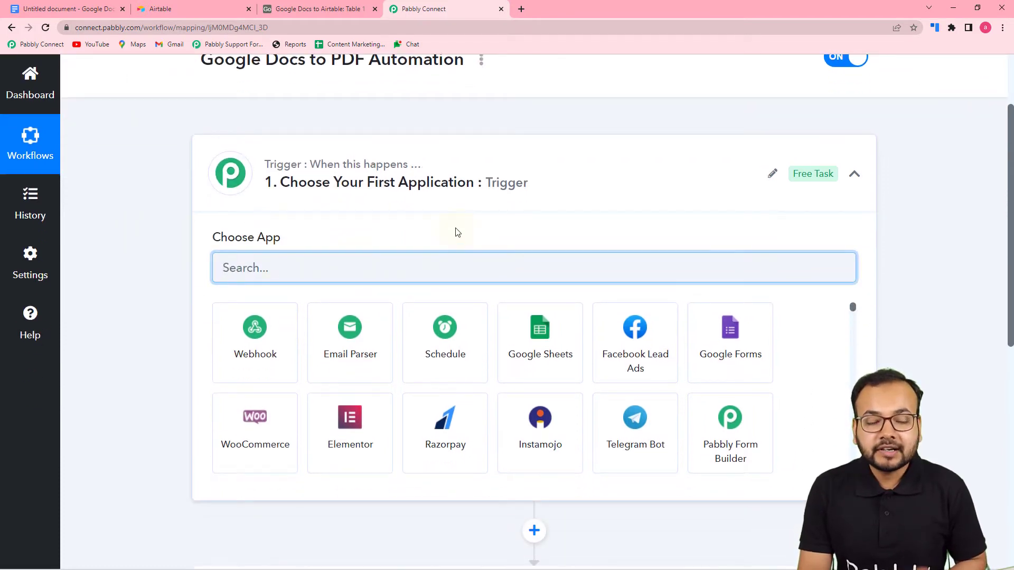
{"action": "type", "text": "goo"}
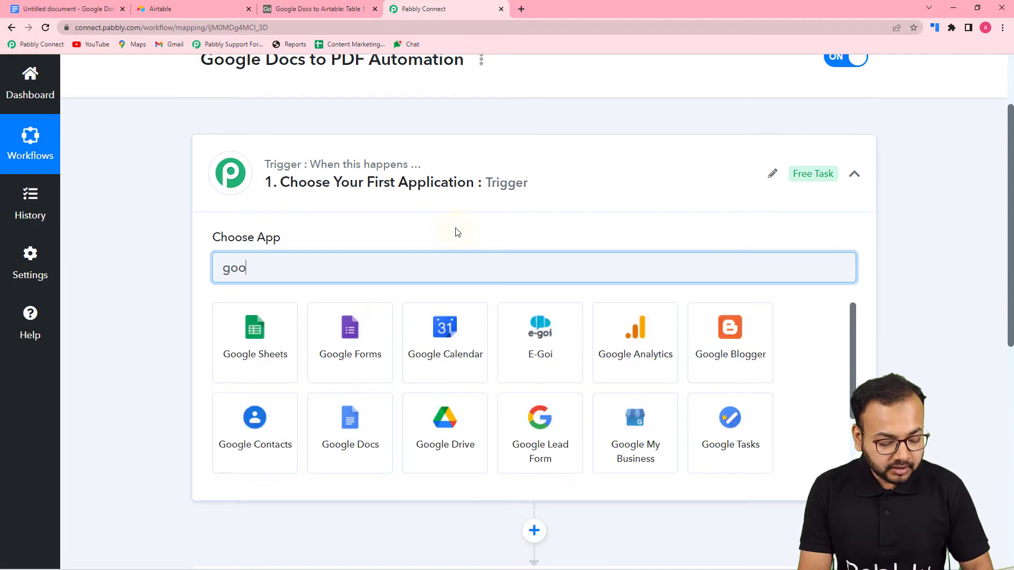
{"action": "type", "text": "gle"}
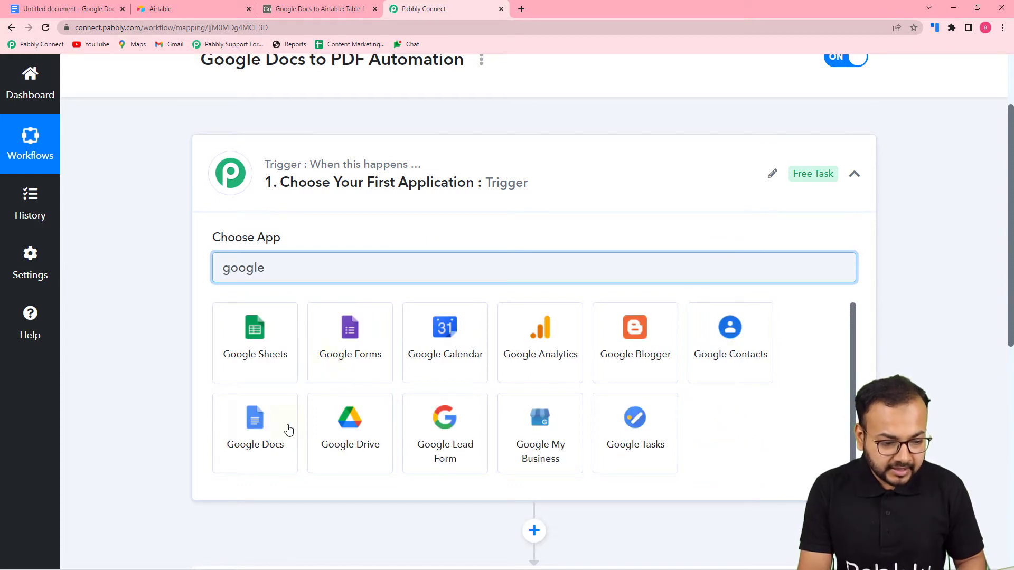
{"action": "left_click", "coordinate": [263, 433]}
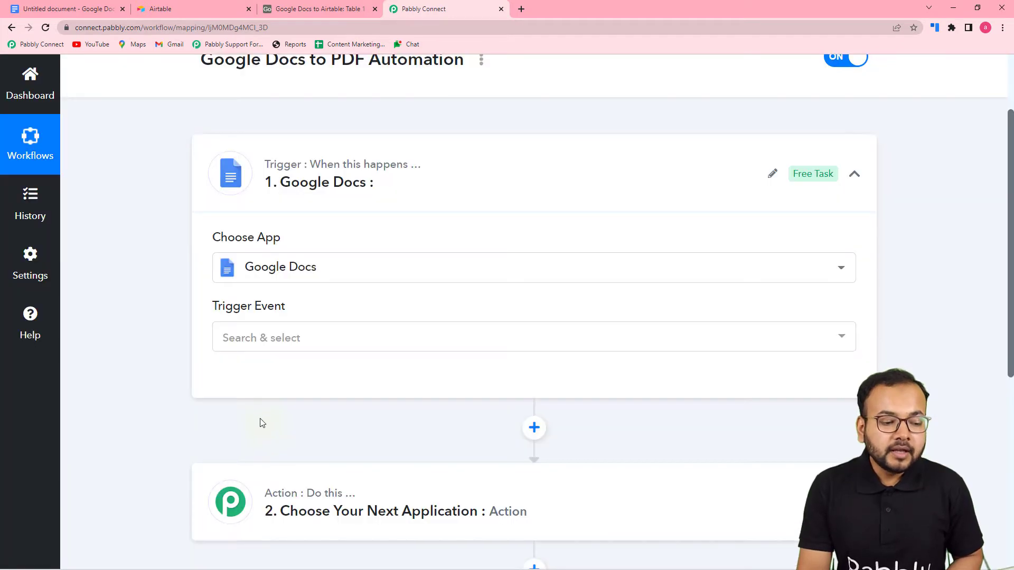
{"action": "left_click", "coordinate": [279, 338]}
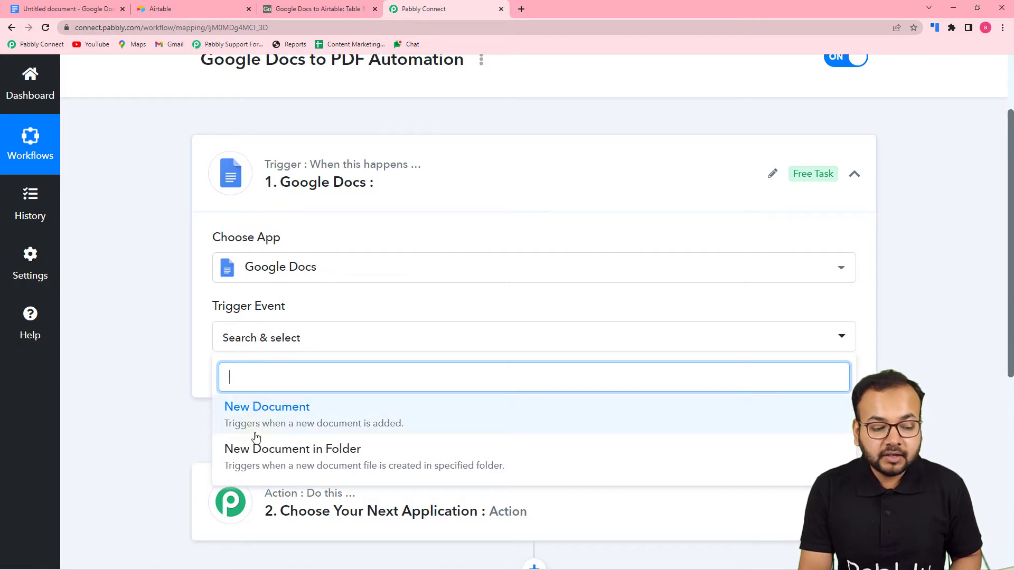
{"action": "left_click", "coordinate": [325, 433]}
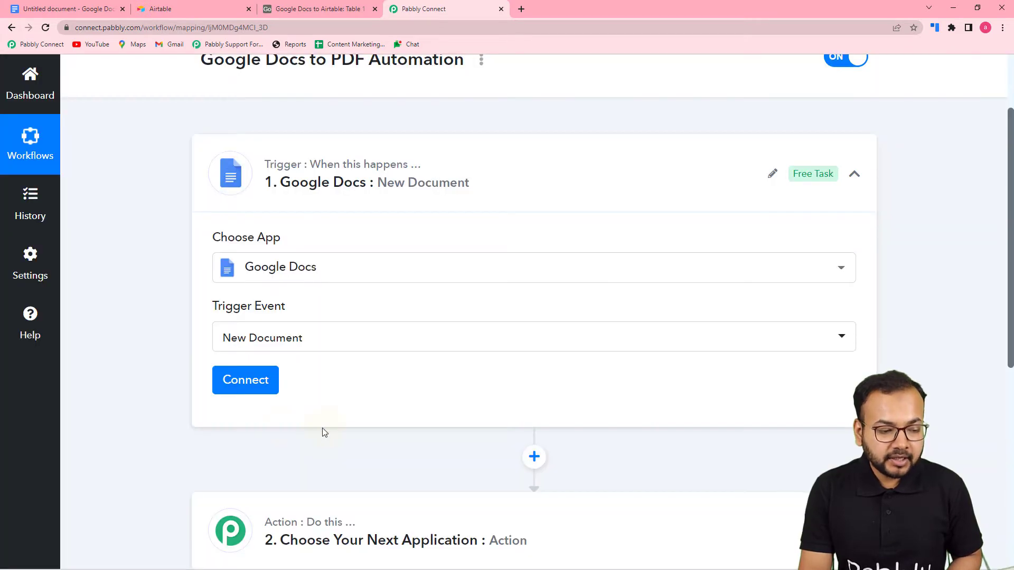
Add a new Google Docs connection for the trigger and authorize access with the second listed Google account
{"action": "left_click", "coordinate": [244, 380]}
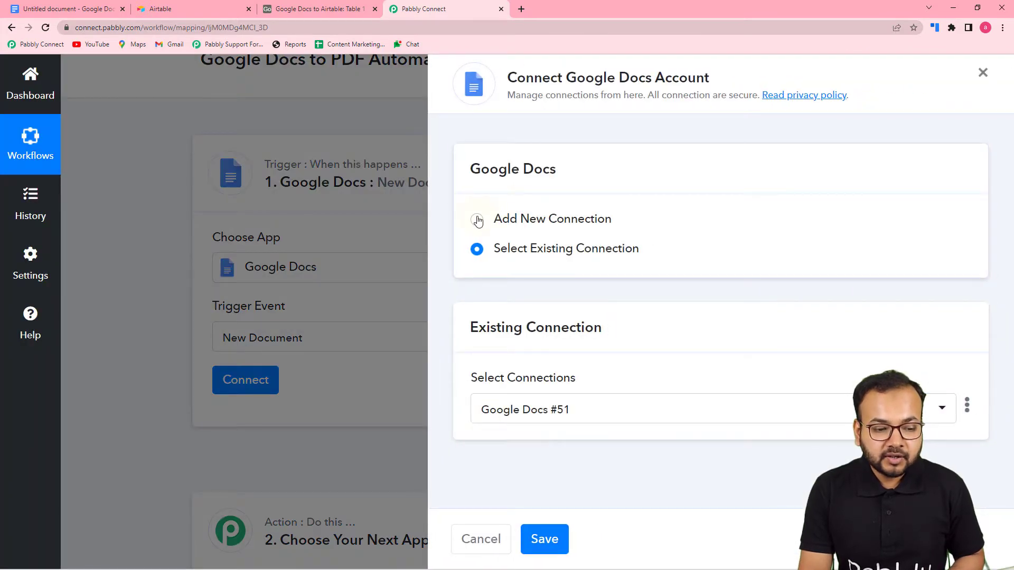
{"action": "left_click", "coordinate": [476, 220]}
{"action": "left_click", "coordinate": [528, 390]}
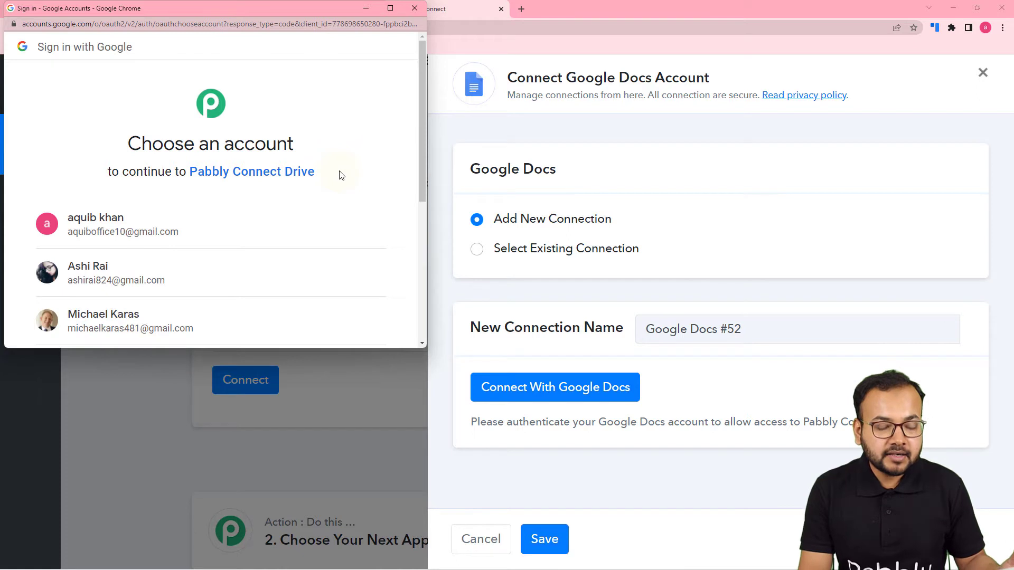
{"action": "left_click", "coordinate": [132, 279]}
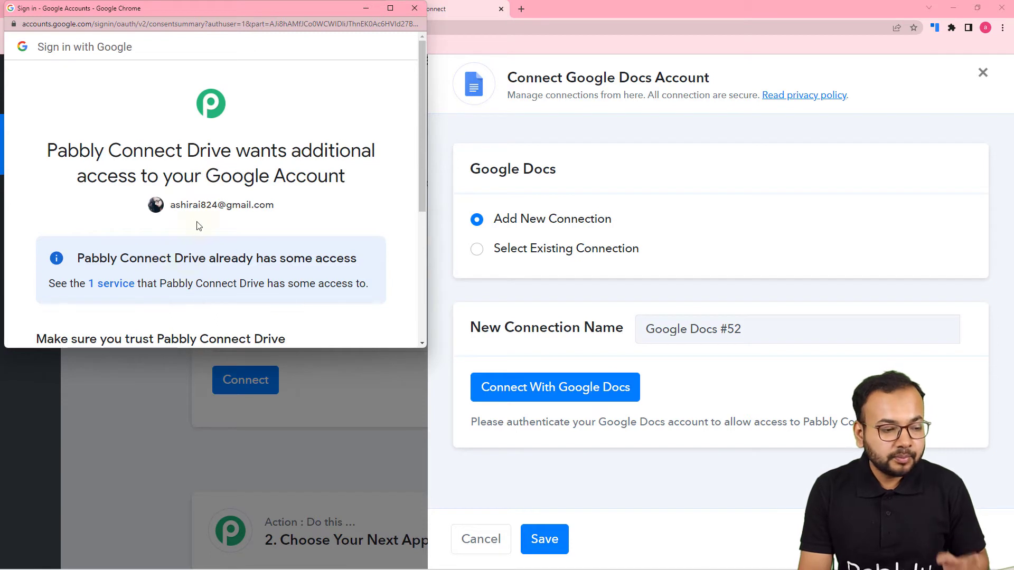
{"action": "scroll", "coordinate": [223, 224], "scroll_direction": "down", "scroll_amount": 5}
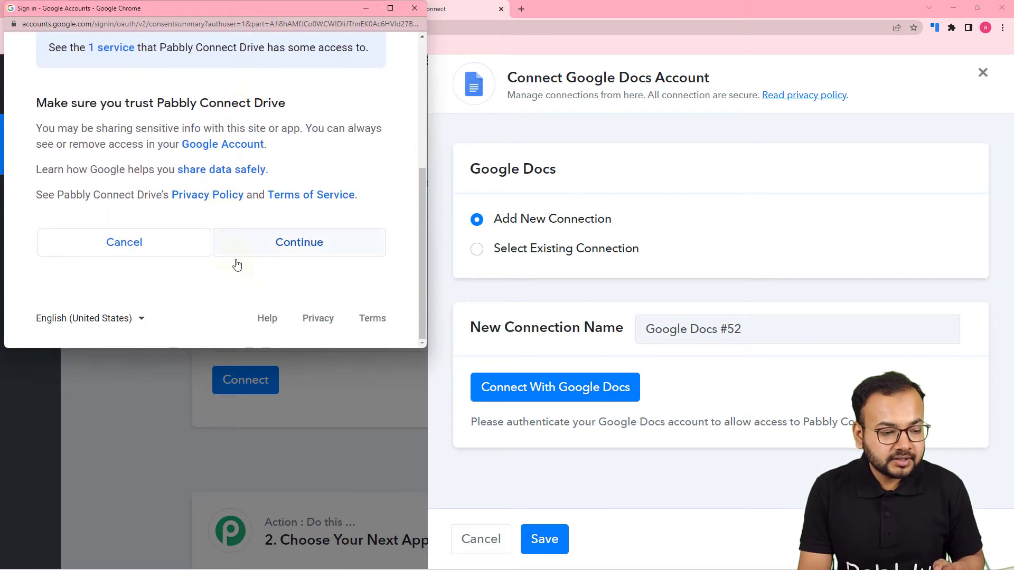
{"action": "left_click", "coordinate": [271, 253]}
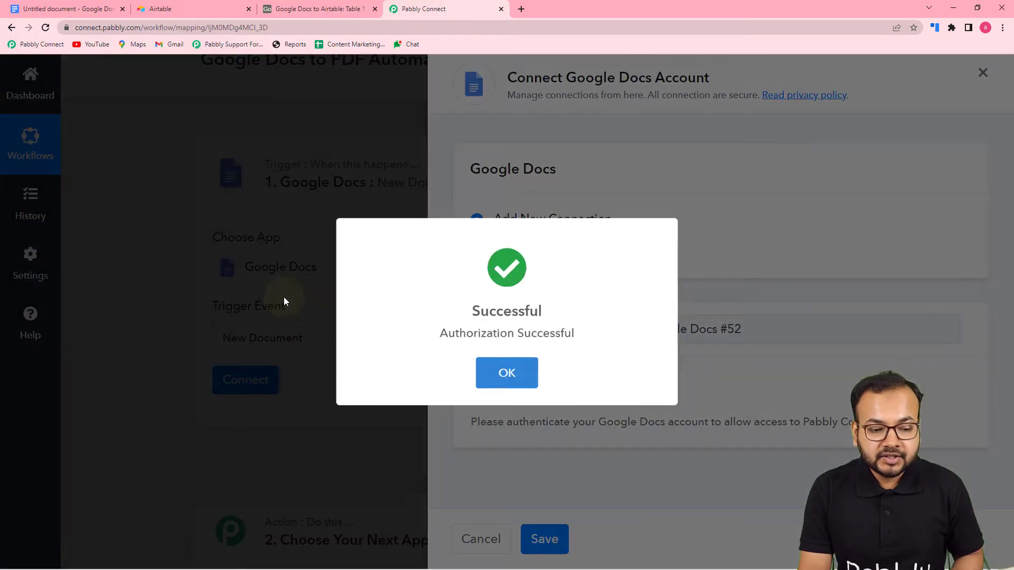
Save the Google Docs trigger and send a test request
{"action": "scroll", "coordinate": [254, 268], "scroll_direction": "down", "scroll_amount": 3}
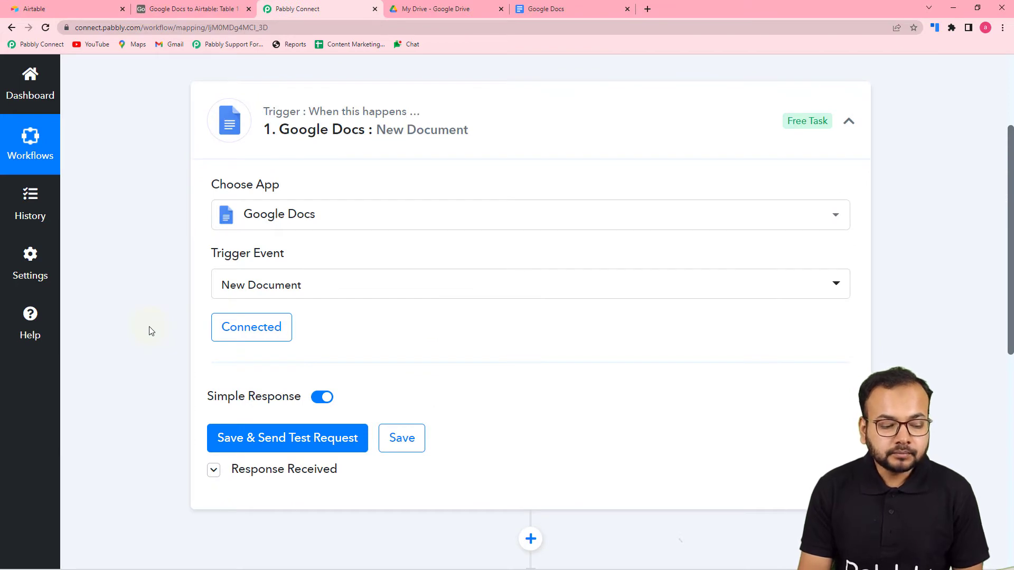
{"action": "scroll", "coordinate": [151, 331], "scroll_direction": "down", "scroll_amount": 1}
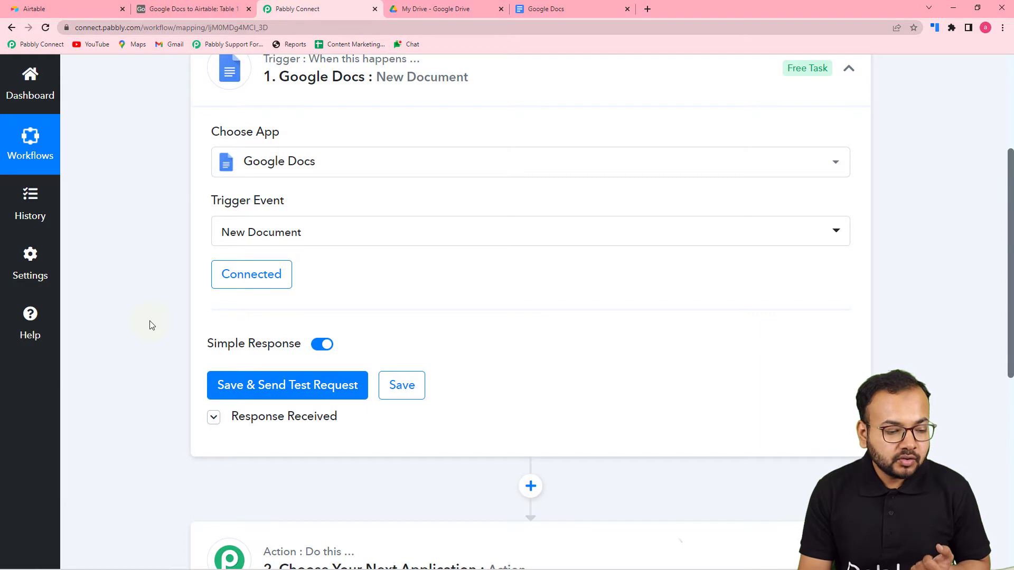
{"action": "left_click", "coordinate": [230, 394]}
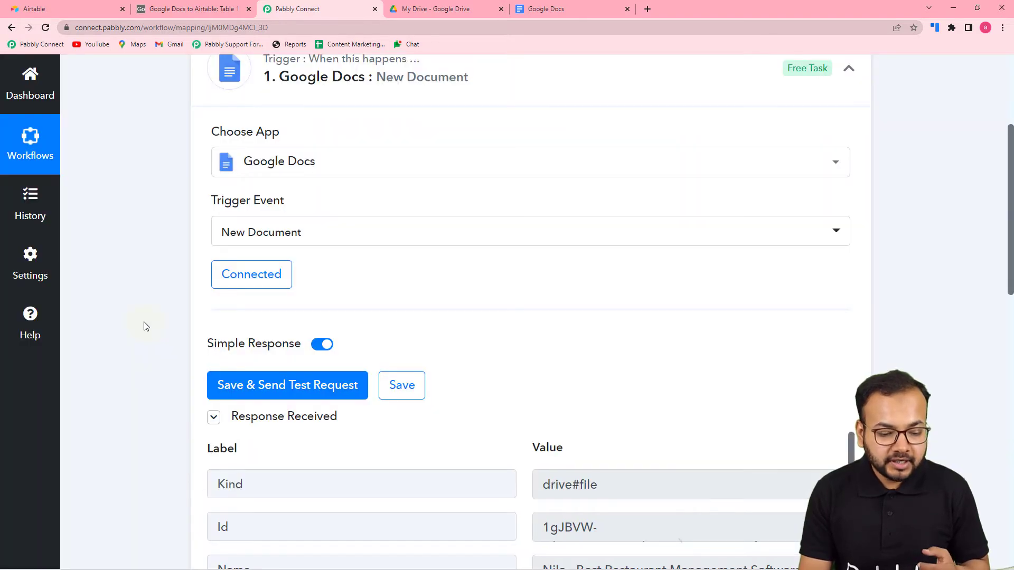
Enlarge the Id and Name values in the received response to read them in full
{"action": "scroll", "coordinate": [144, 326], "scroll_direction": "down", "scroll_amount": 2}
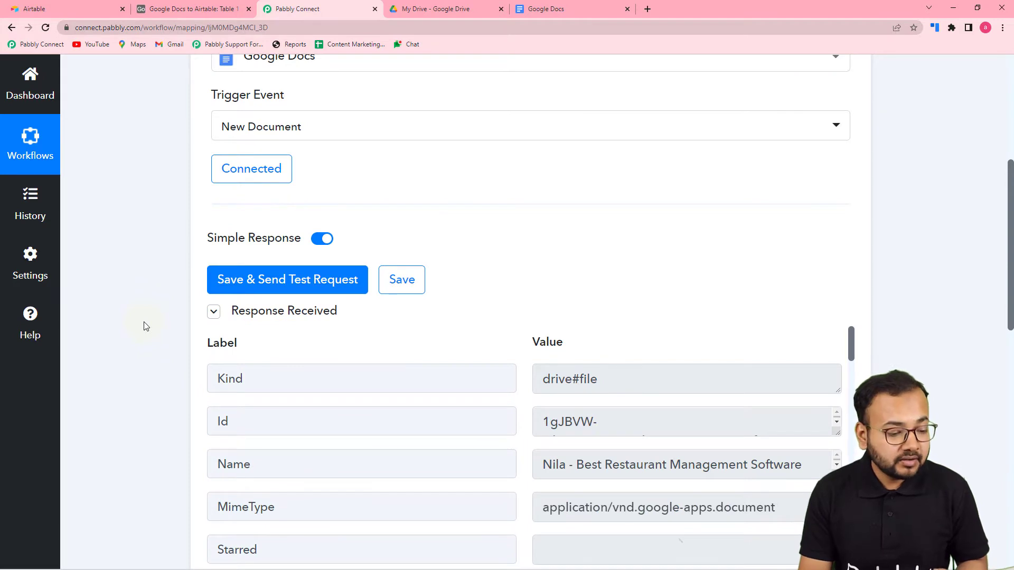
{"action": "scroll", "coordinate": [143, 326], "scroll_direction": "down", "scroll_amount": 4}
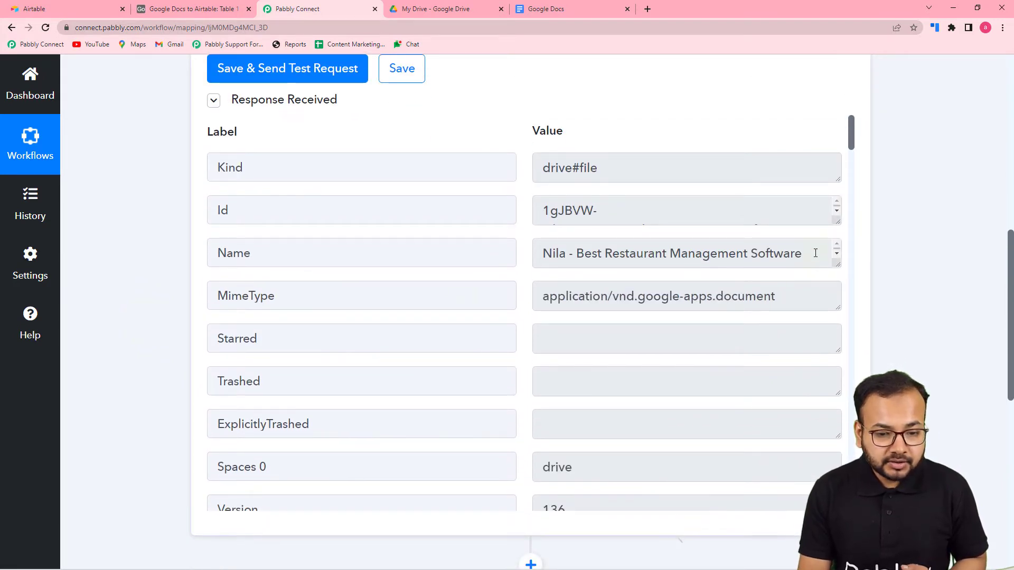
{"action": "left_click", "coordinate": [837, 210]}
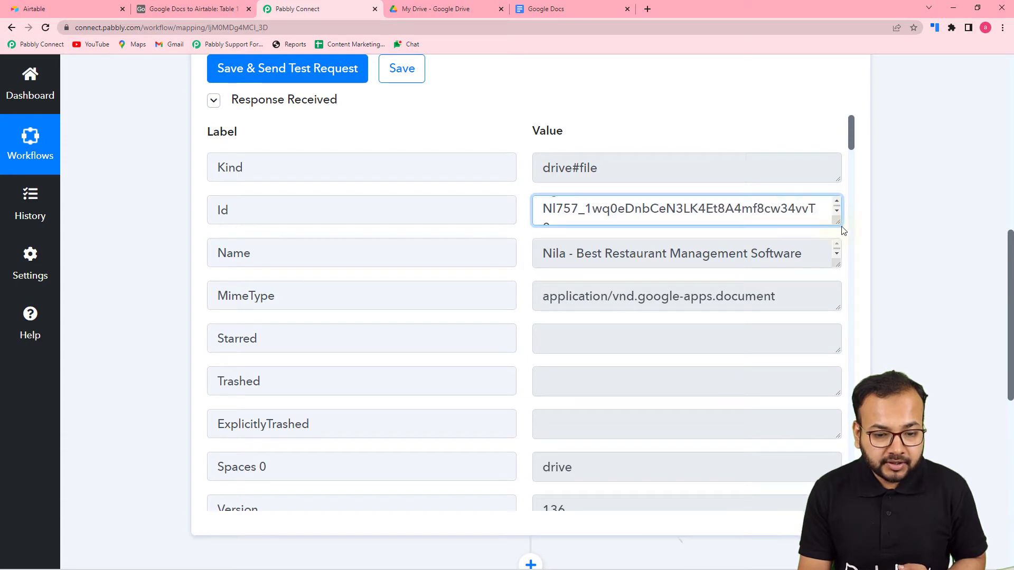
{"action": "left_click_drag", "start_coordinate": [838, 223], "coordinate": [844, 263]}
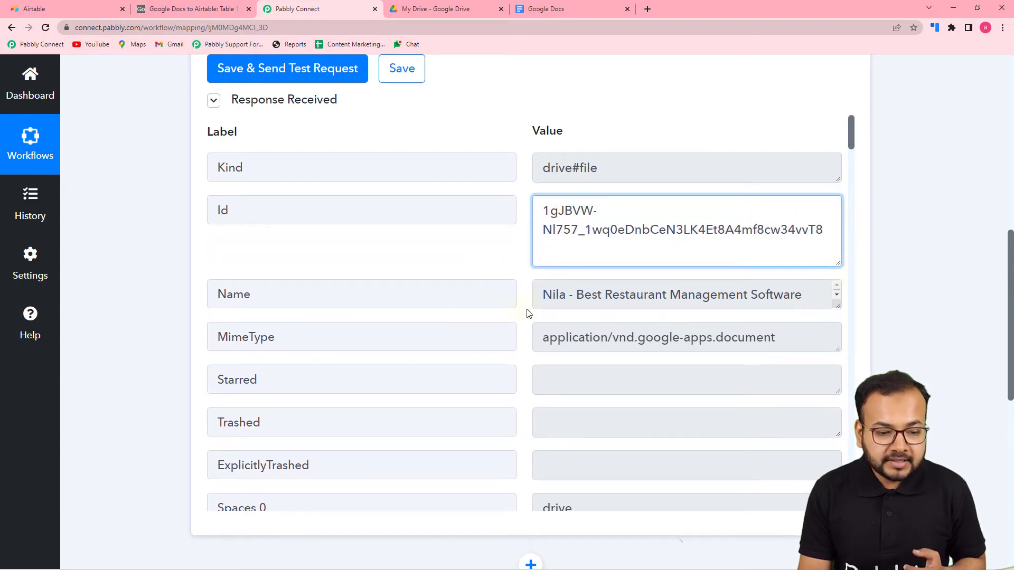
{"action": "left_click_drag", "start_coordinate": [835, 306], "coordinate": [836, 333]}
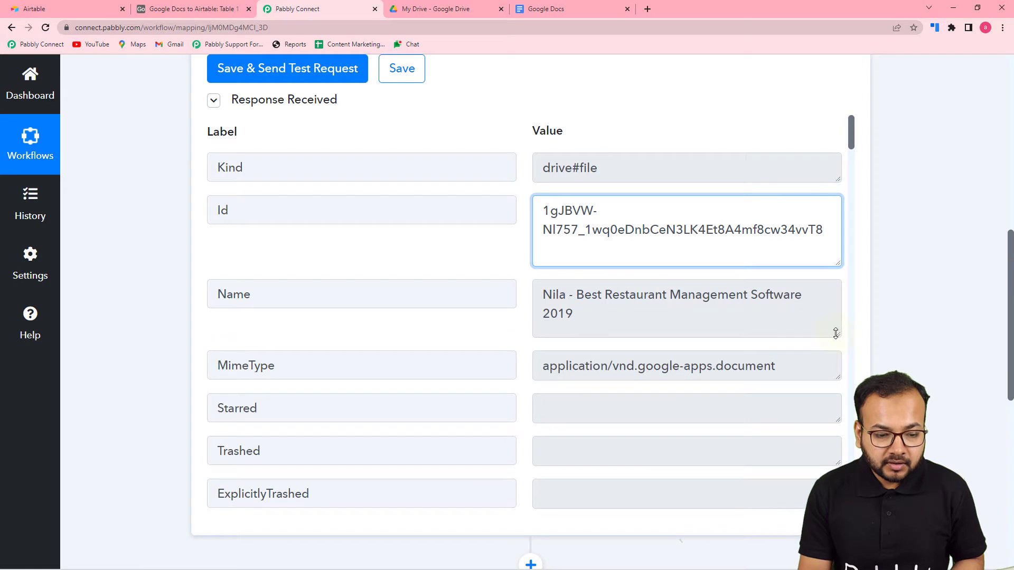
Copy the response's Name value, "Nila - Best Restaurant Management Software 2019", and search for that document in Google Docs
{"action": "left_click_drag", "start_coordinate": [566, 313], "coordinate": [527, 292]}
{"action": "left_click_drag", "start_coordinate": [575, 313], "coordinate": [541, 297]}
{"action": "right_click", "coordinate": [563, 299]}
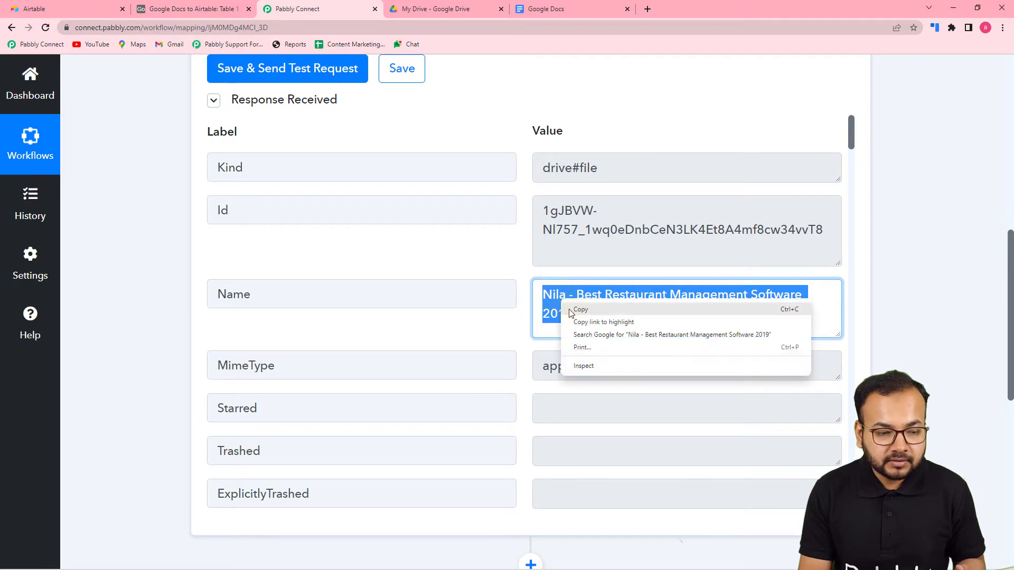
{"action": "left_click", "coordinate": [573, 310]}
{"action": "left_click", "coordinate": [554, 9]}
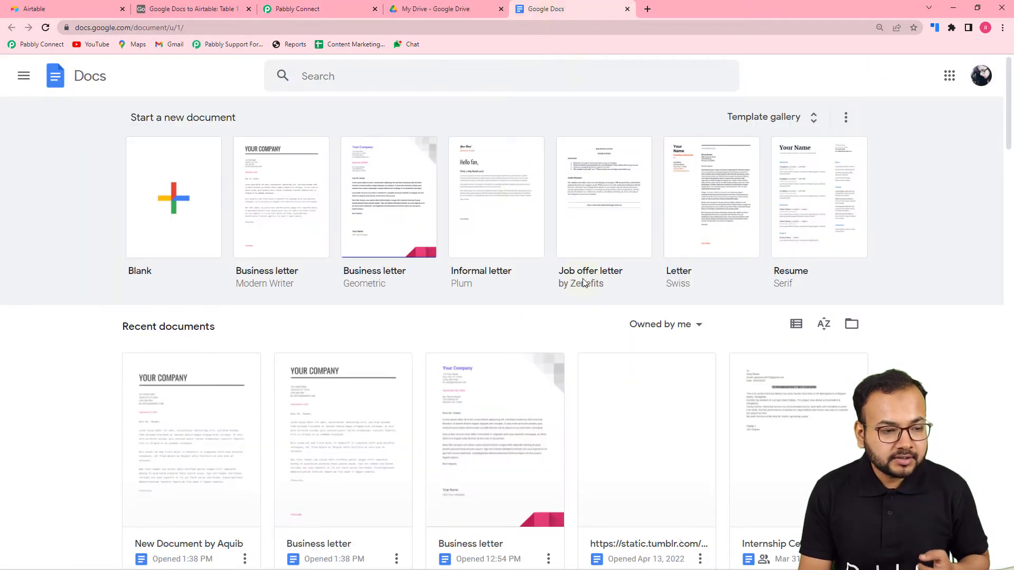
{"action": "left_click", "coordinate": [665, 76]}
{"action": "key", "text": "ctrl+v"}
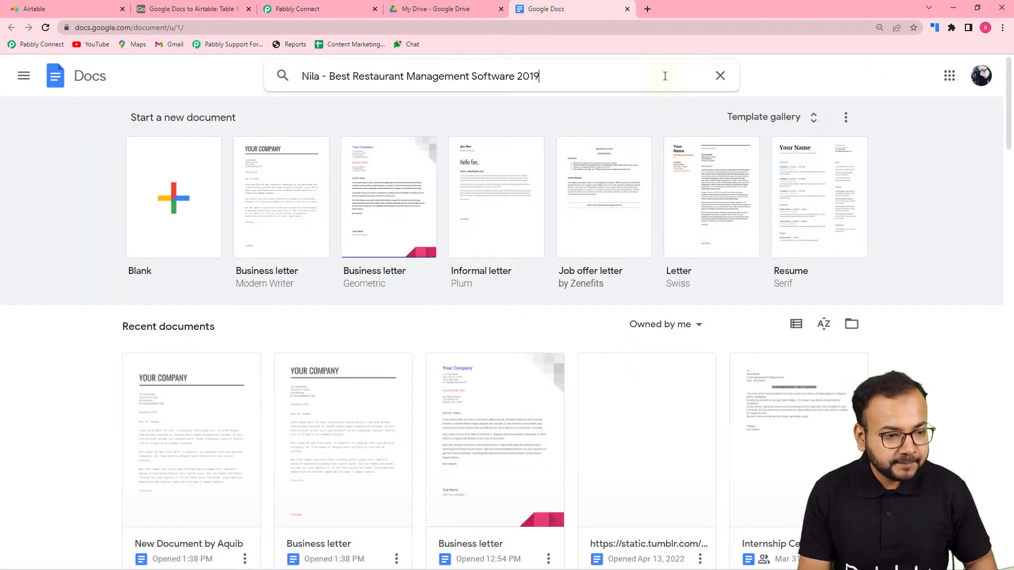
{"action": "key", "text": "Return"}
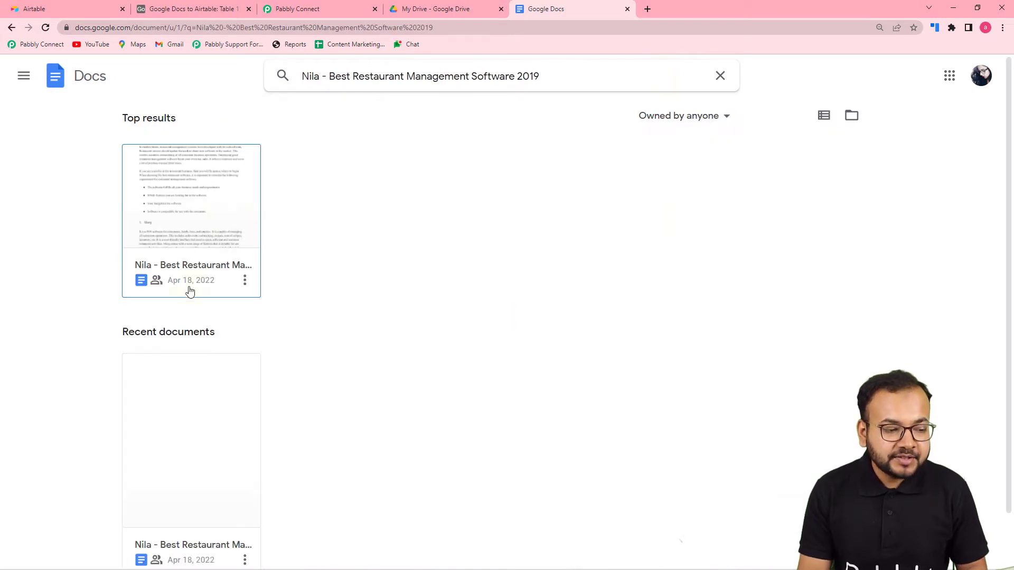
Open the found document "Nila - Best Restaurant Management Software 2019" and return to the Pabbly Connect workflow
{"action": "left_click", "coordinate": [197, 258]}
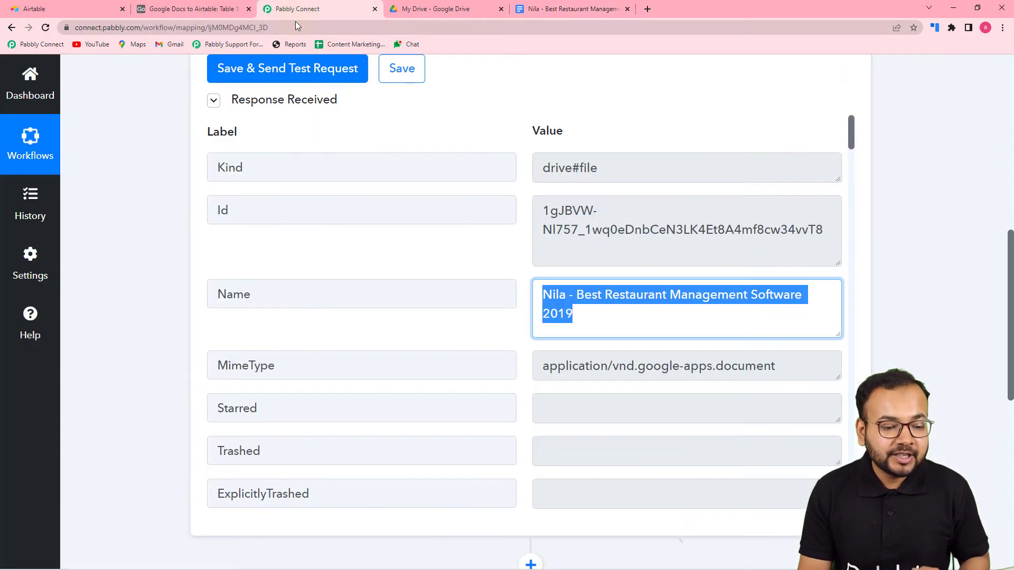
{"action": "left_click", "coordinate": [296, 9]}
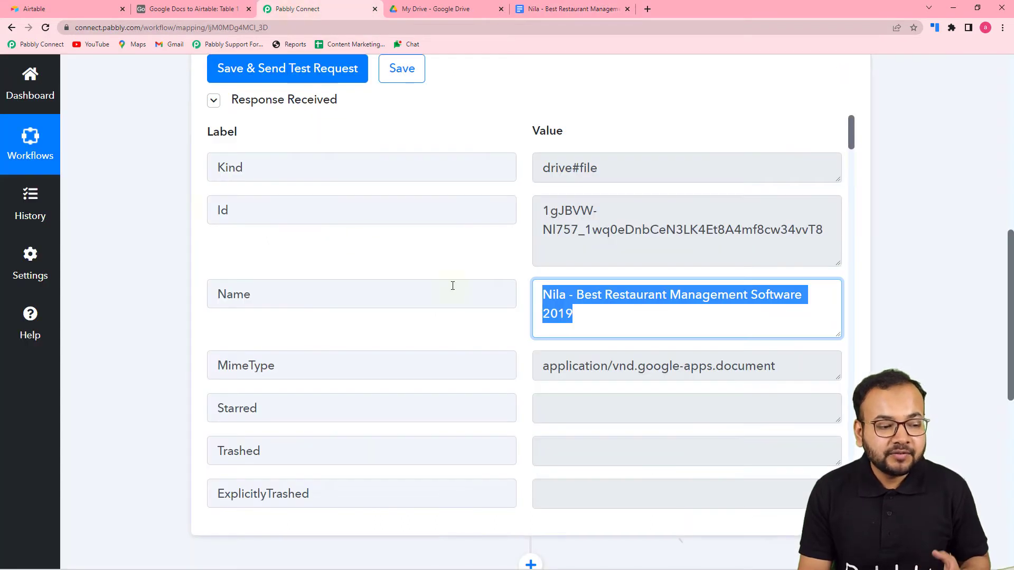
{"action": "left_click", "coordinate": [182, 212]}
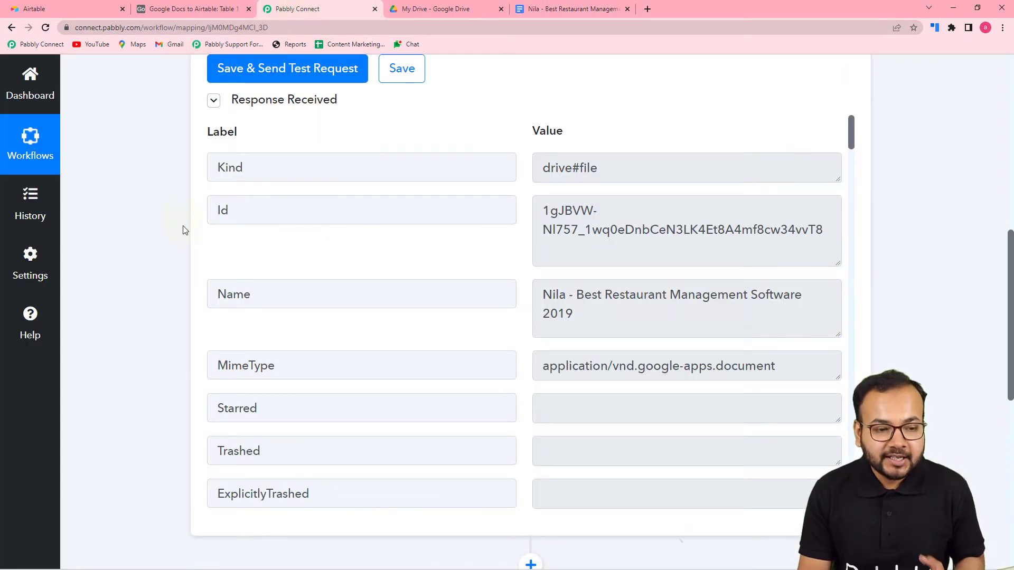
Choose Google Drive as the application for the workflow's second step, the action after the Google Docs trigger
{"action": "scroll", "coordinate": [256, 283], "scroll_direction": "down", "scroll_amount": 1}
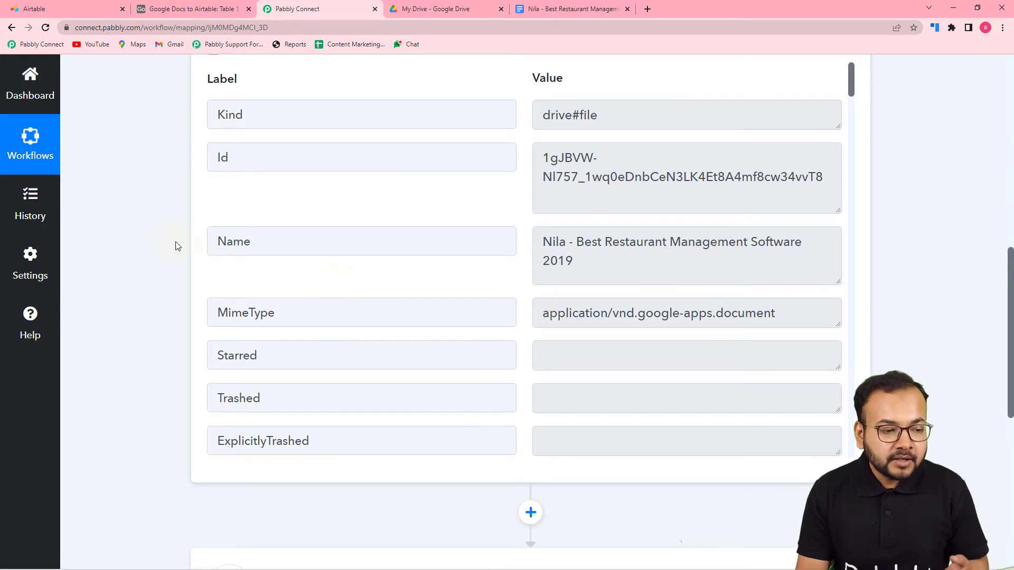
{"action": "scroll", "coordinate": [164, 244], "scroll_direction": "down", "scroll_amount": 2}
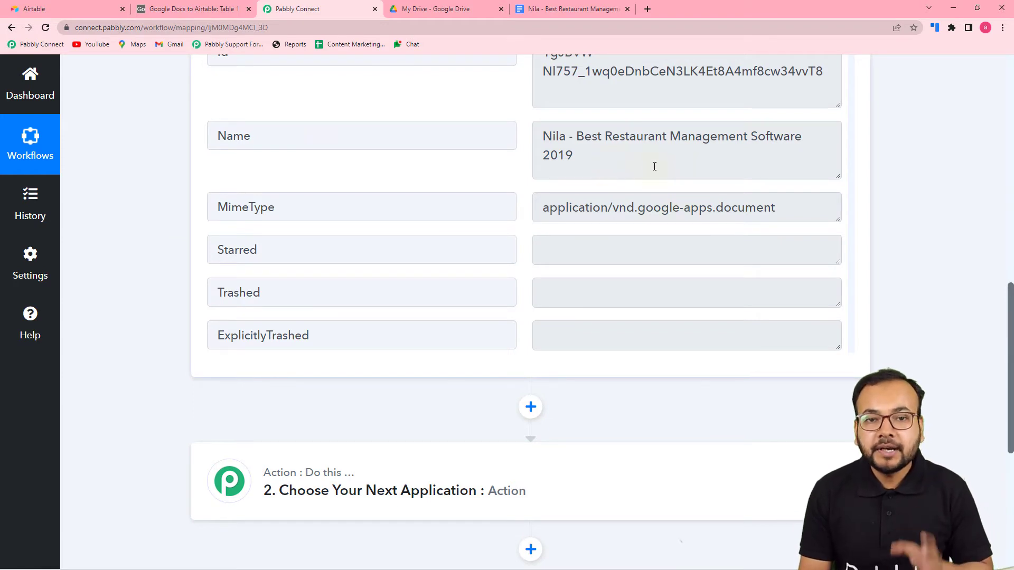
{"action": "scroll", "coordinate": [724, 243], "scroll_direction": "down", "scroll_amount": 2}
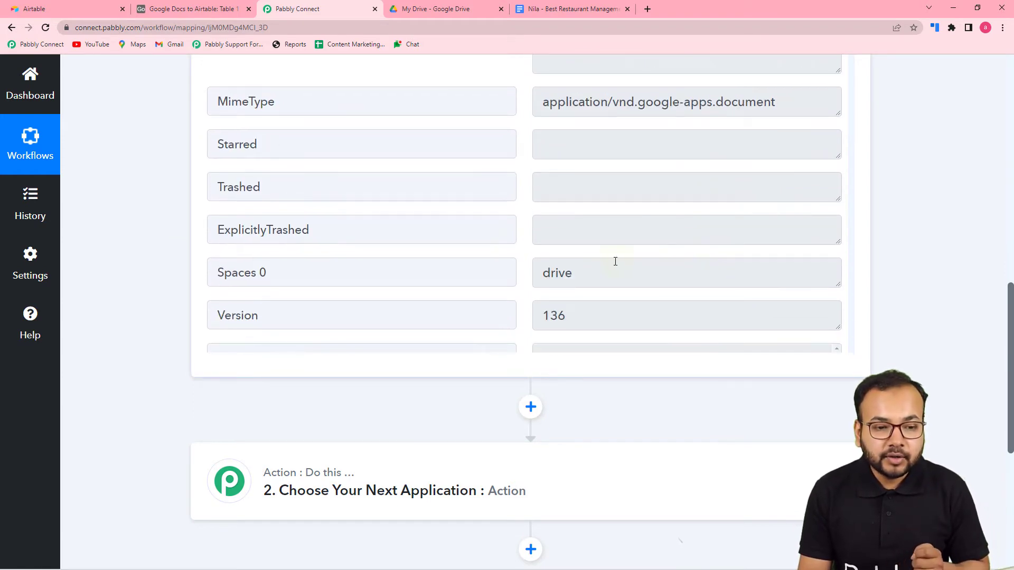
{"action": "scroll", "coordinate": [179, 259], "scroll_direction": "down", "scroll_amount": 2}
{"action": "left_click", "coordinate": [339, 374]}
{"action": "scroll", "coordinate": [339, 374], "scroll_direction": "down", "scroll_amount": 3}
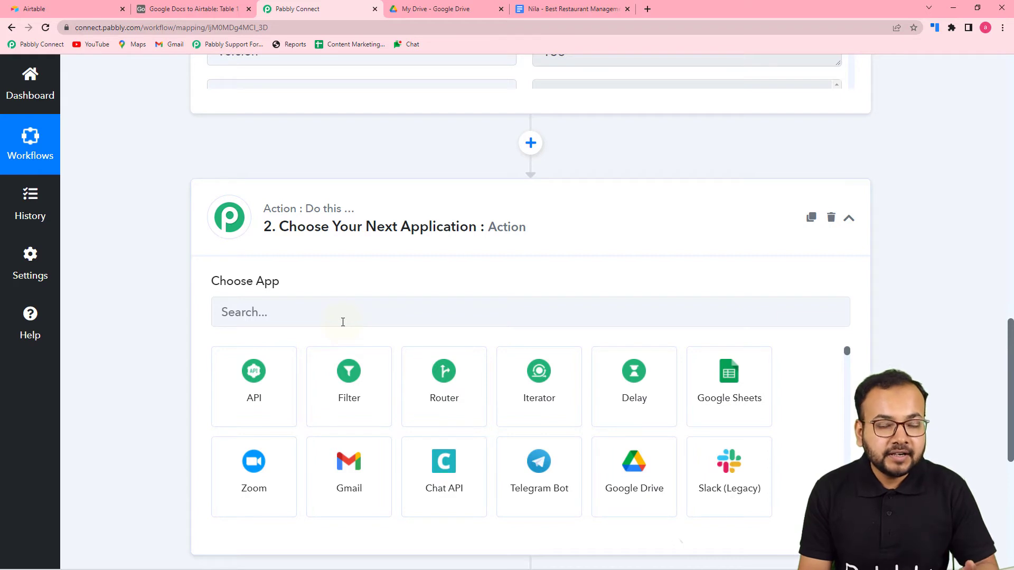
{"action": "left_click", "coordinate": [342, 322]}
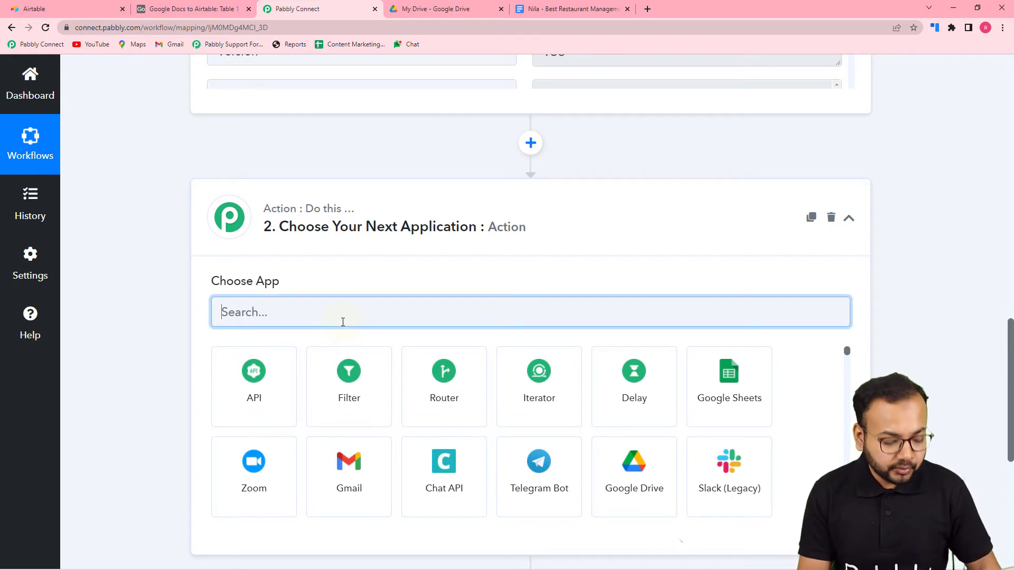
{"action": "type", "text": "goo"}
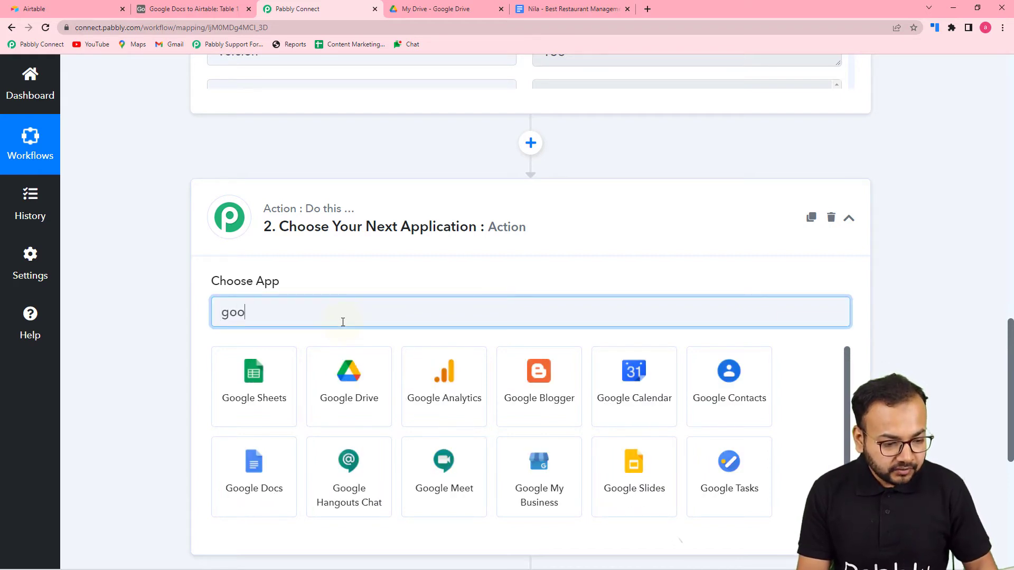
{"action": "left_click", "coordinate": [364, 396]}
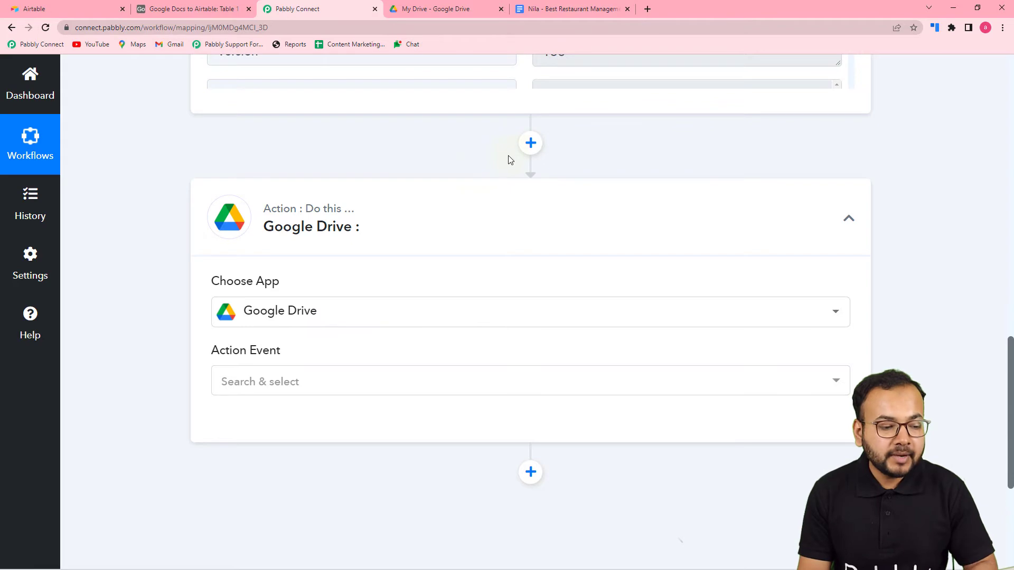
Set the Google Drive action event to Share a File With Anyone
{"action": "scroll", "coordinate": [352, 319], "scroll_direction": "down", "scroll_amount": 2}
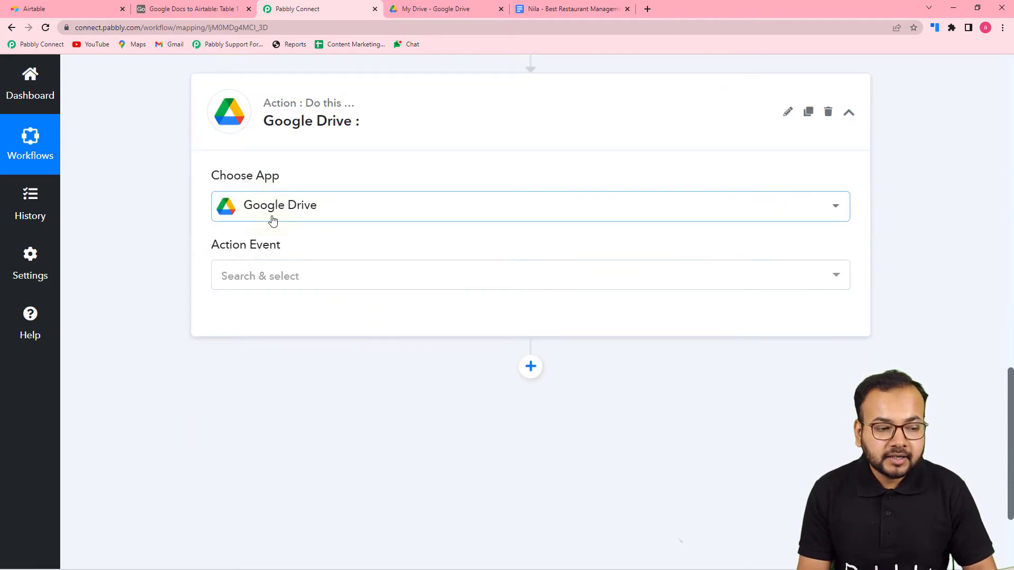
{"action": "left_click", "coordinate": [536, 9]}
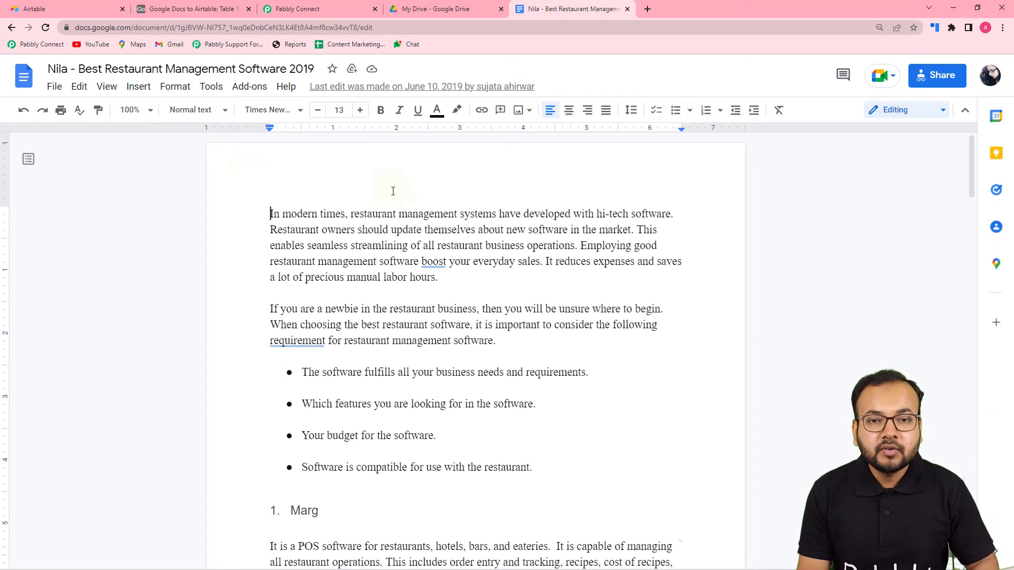
{"action": "left_click", "coordinate": [333, 9]}
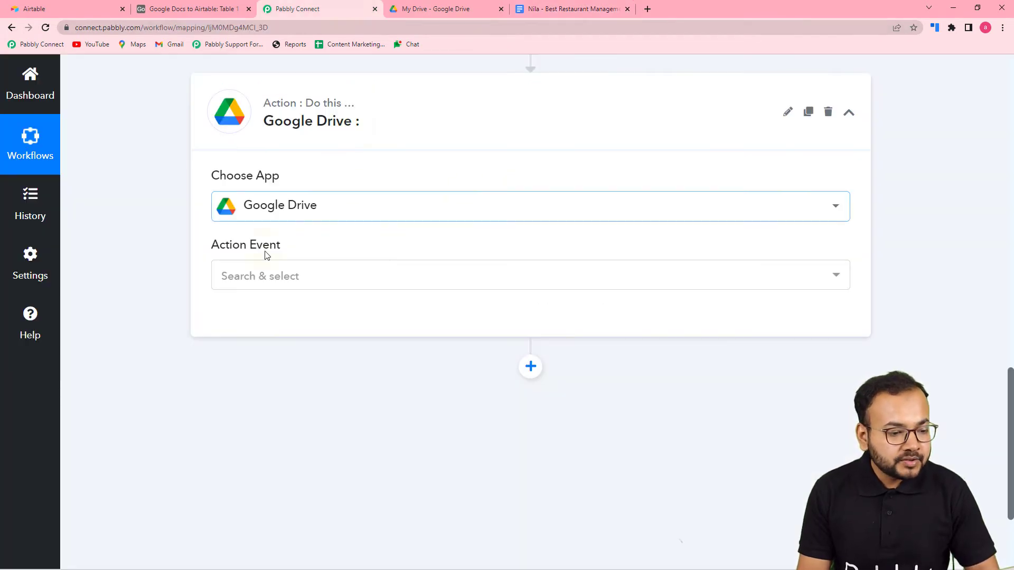
{"action": "left_click", "coordinate": [296, 284]}
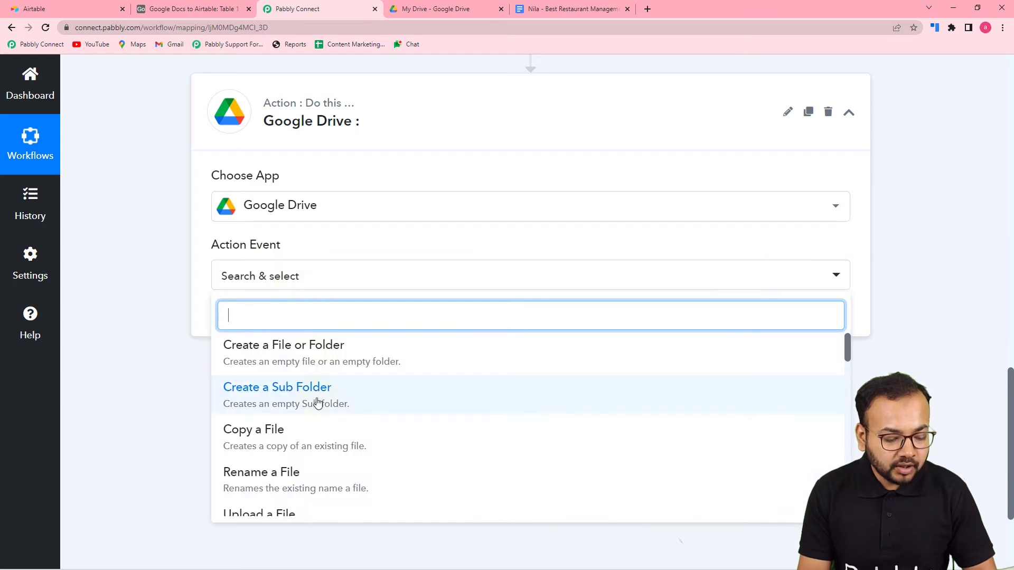
{"action": "scroll", "coordinate": [320, 412], "scroll_direction": "down", "scroll_amount": 5}
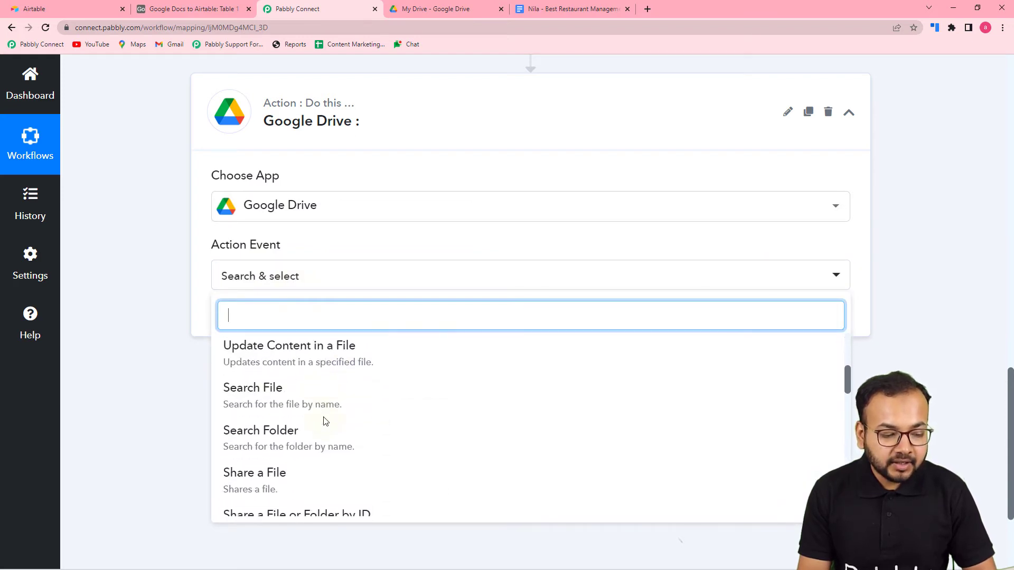
{"action": "scroll", "coordinate": [325, 421], "scroll_direction": "down", "scroll_amount": 3}
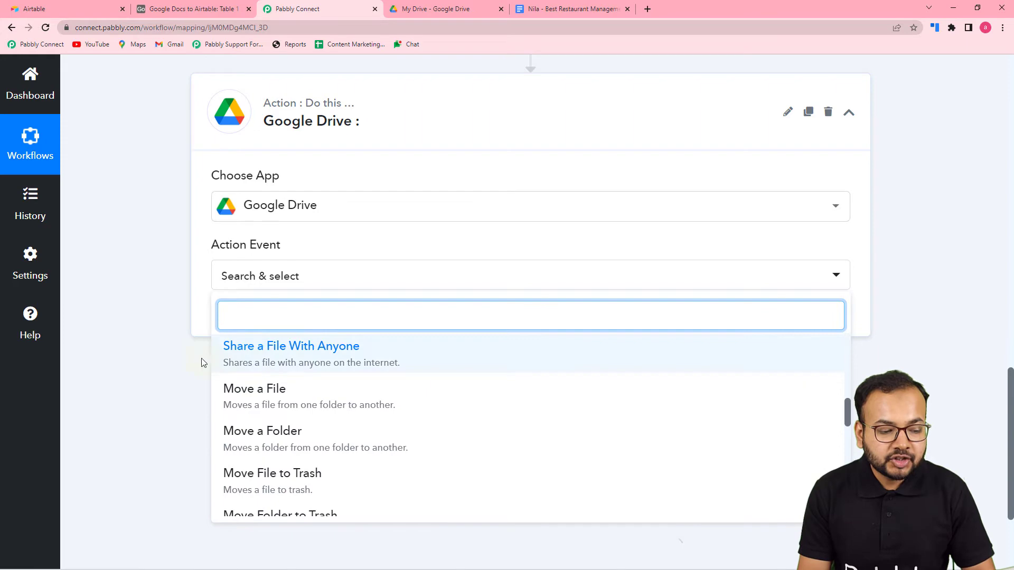
{"action": "left_click", "coordinate": [310, 362]}
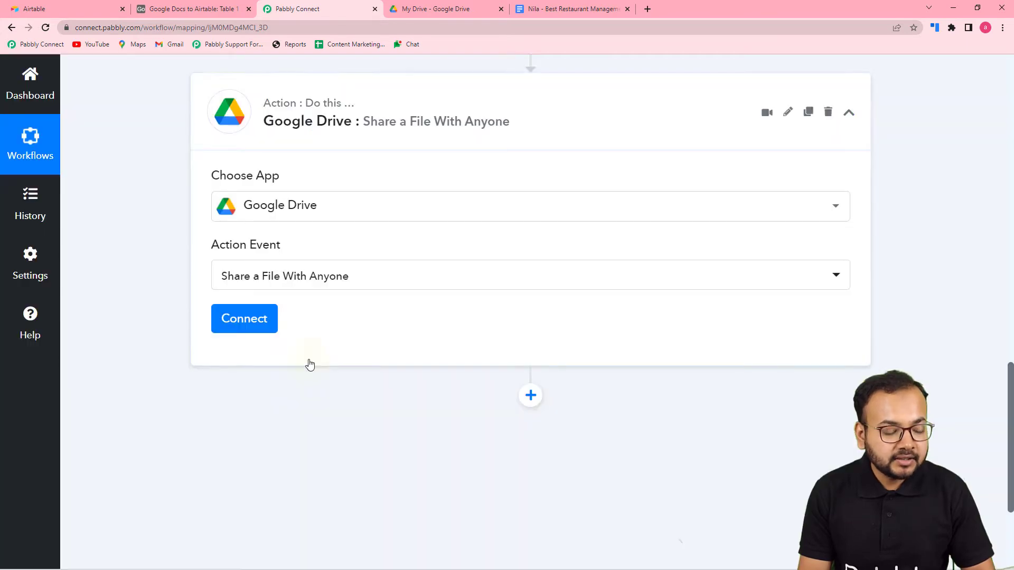
Add a new Google Drive connection for the action and authorize access with the second listed Google account
{"action": "left_click", "coordinate": [246, 327]}
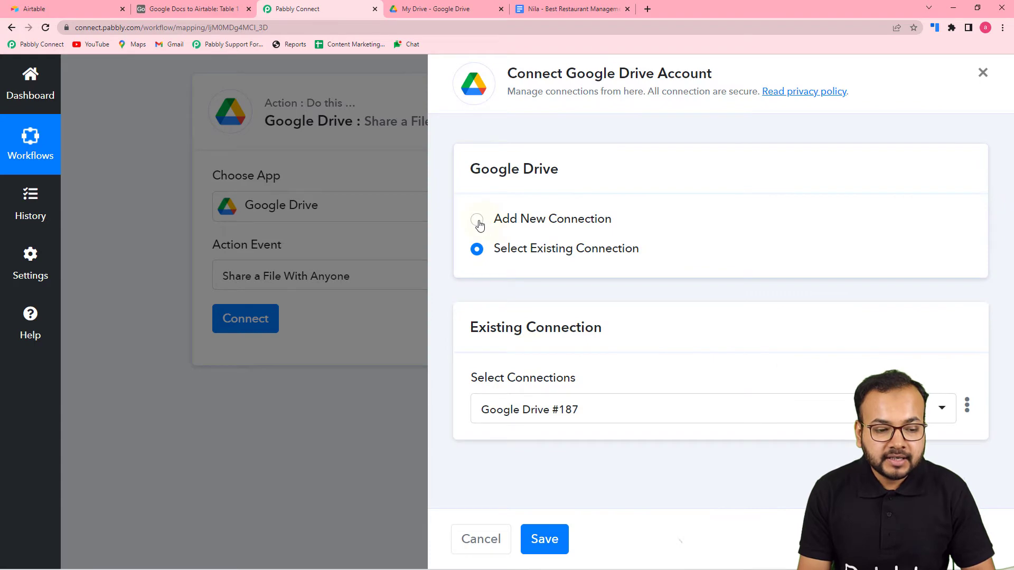
{"action": "left_click", "coordinate": [477, 220]}
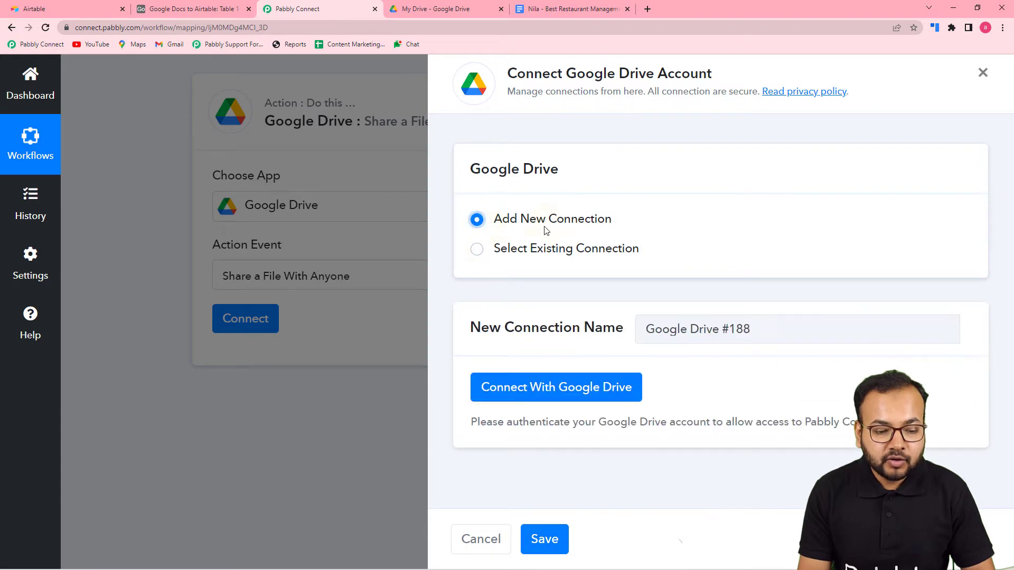
{"action": "left_click", "coordinate": [537, 395]}
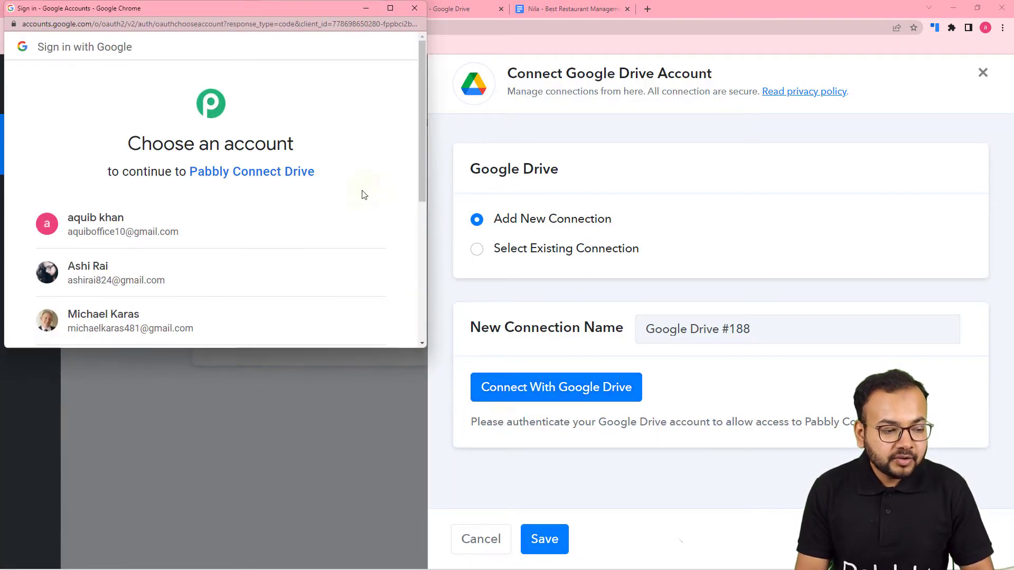
{"action": "left_click", "coordinate": [264, 272]}
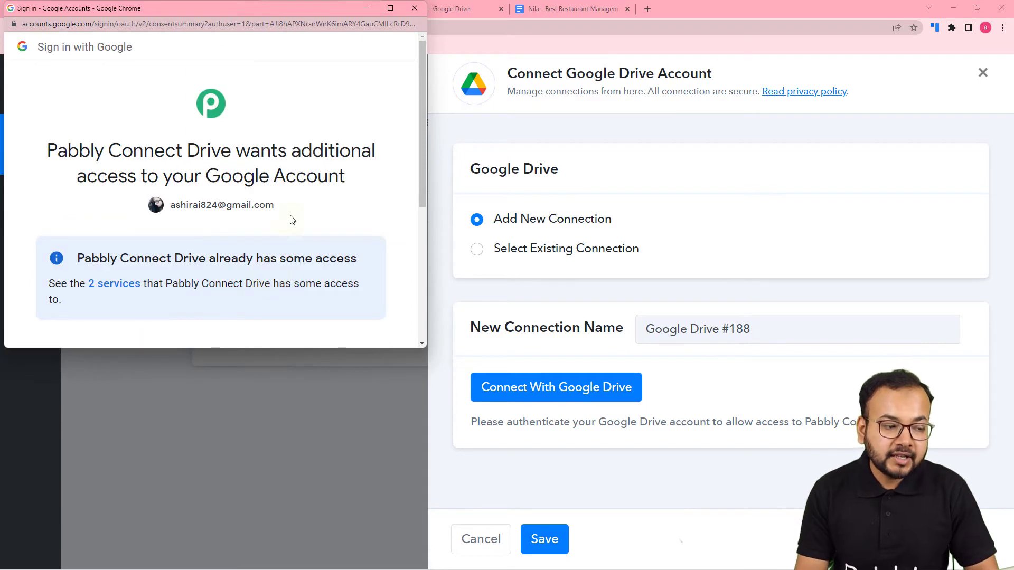
{"action": "scroll", "coordinate": [293, 183], "scroll_direction": "down", "scroll_amount": 5}
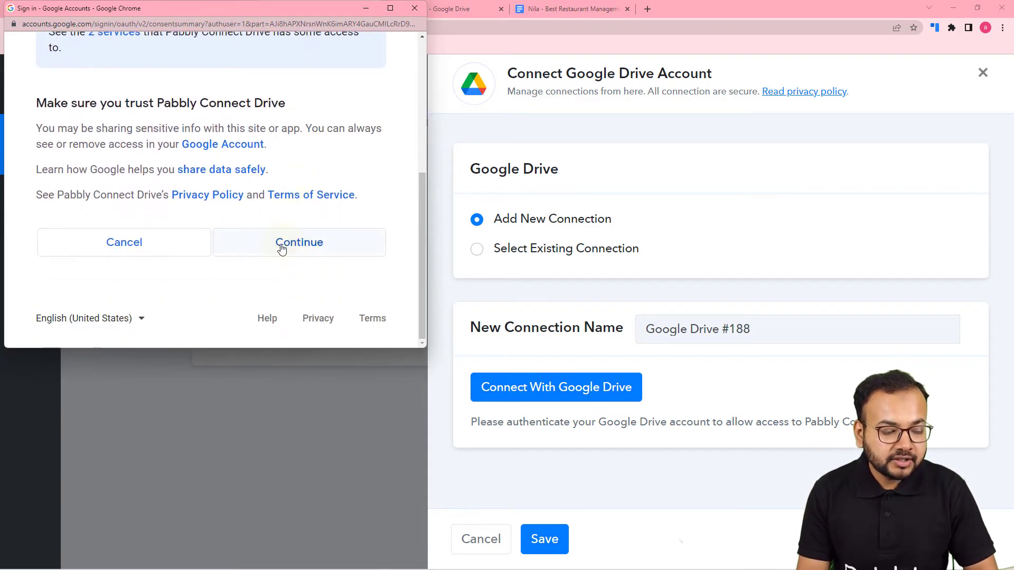
{"action": "left_click", "coordinate": [286, 244]}
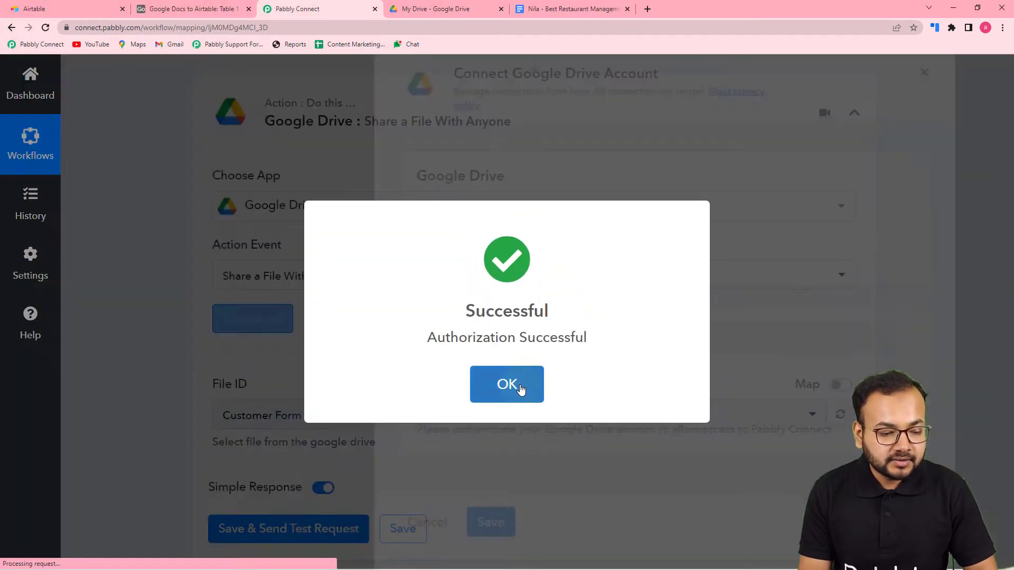
{"action": "left_click", "coordinate": [517, 390]}
Enable mapping for the action's File ID and replace its value with the Id from the Google Docs: New Document step
{"action": "scroll", "coordinate": [268, 364], "scroll_direction": "down", "scroll_amount": 2}
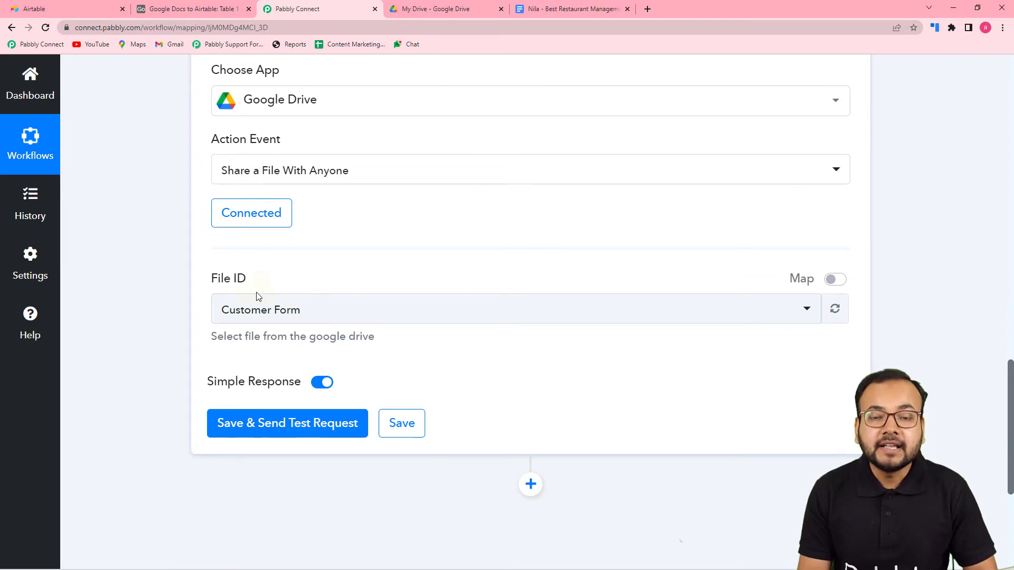
{"action": "scroll", "coordinate": [579, 359], "scroll_direction": "up", "scroll_amount": 10}
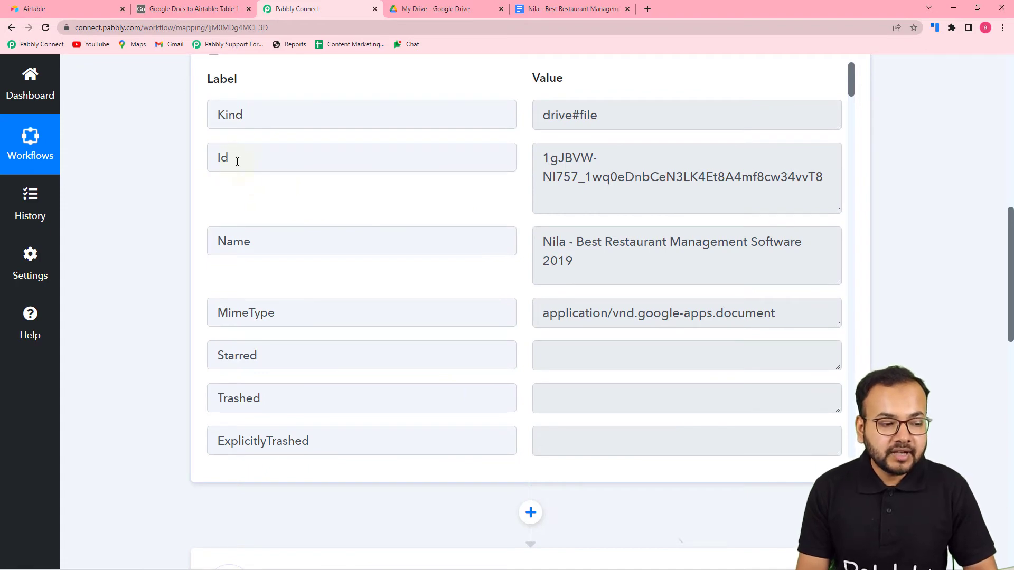
{"action": "scroll", "coordinate": [339, 358], "scroll_direction": "down", "scroll_amount": 14}
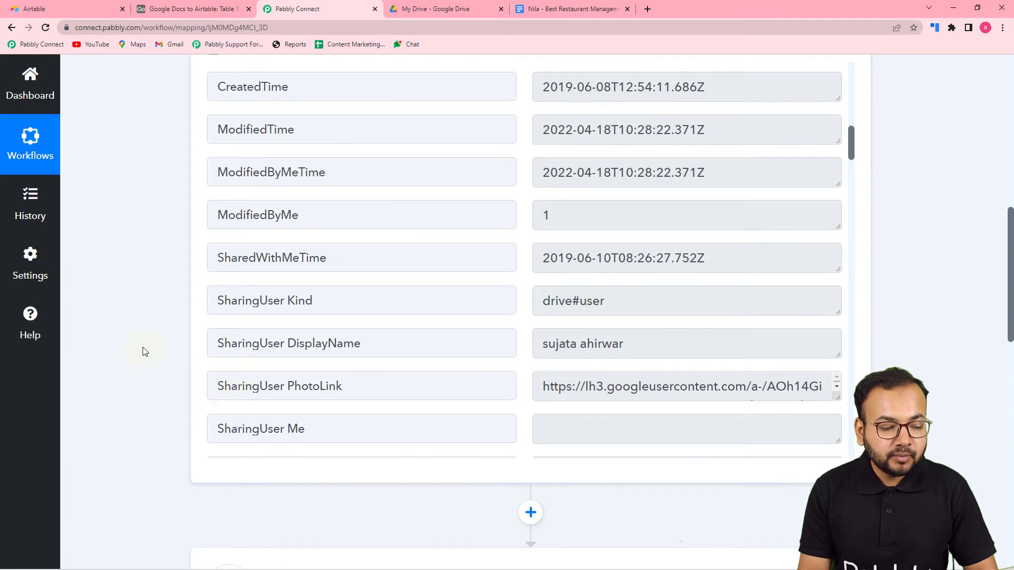
{"action": "scroll", "coordinate": [145, 351], "scroll_direction": "down", "scroll_amount": 2}
{"action": "scroll", "coordinate": [179, 287], "scroll_direction": "down", "scroll_amount": 9}
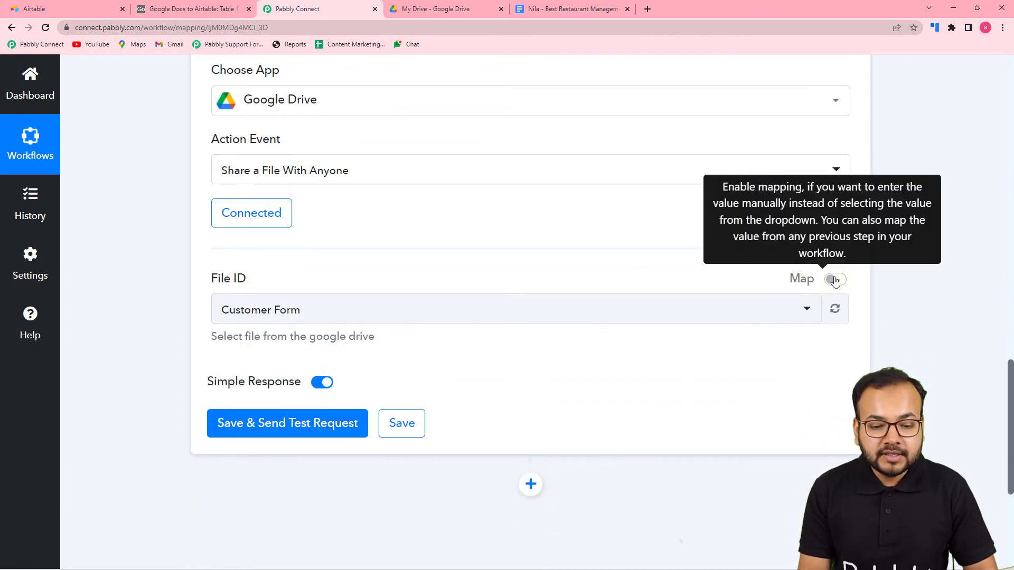
{"action": "left_click", "coordinate": [835, 280]}
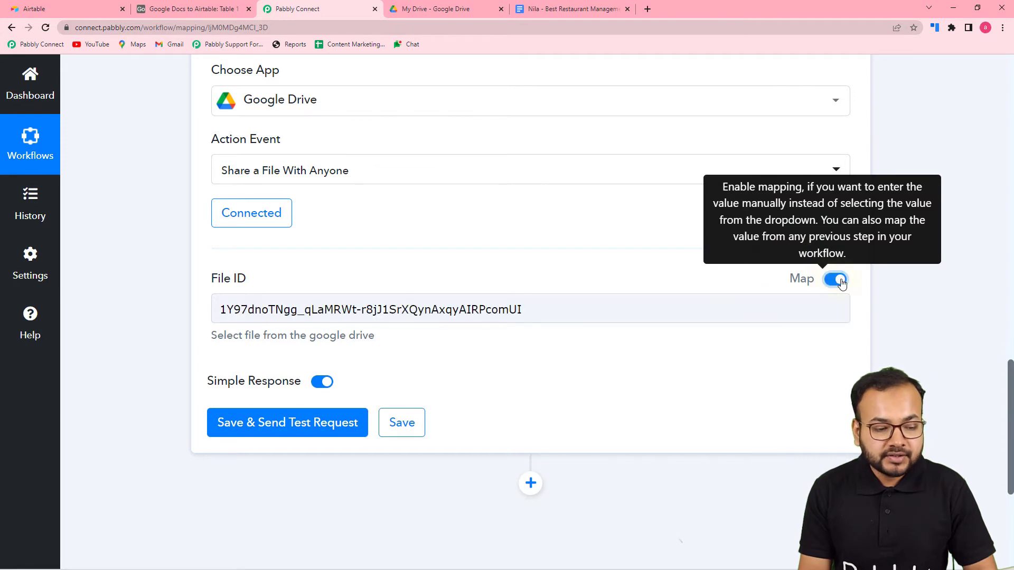
{"action": "left_click_drag", "start_coordinate": [531, 311], "coordinate": [163, 346]}
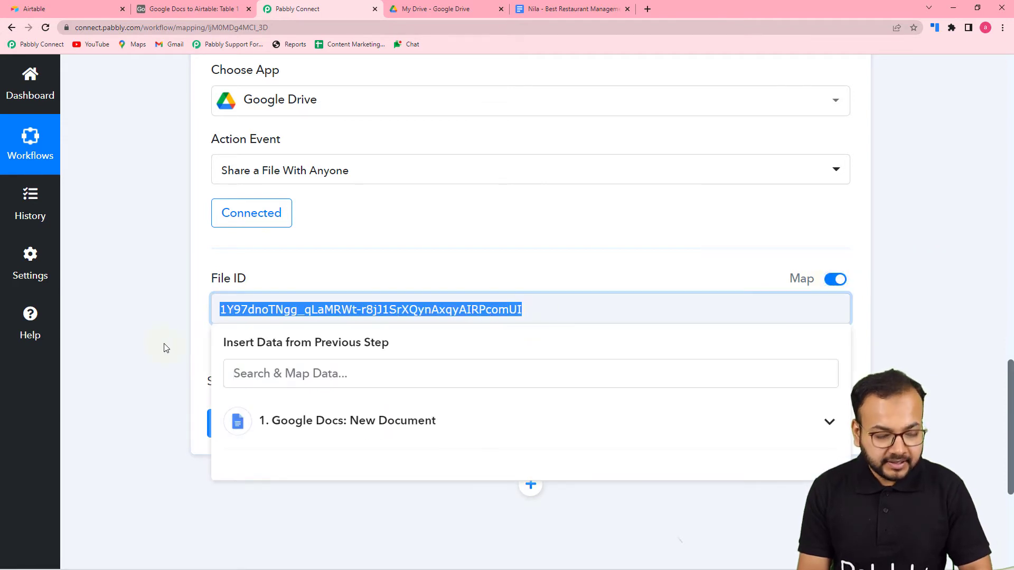
{"action": "key", "text": "BackSpace"}
{"action": "scroll", "coordinate": [163, 305], "scroll_direction": "down", "scroll_amount": 4}
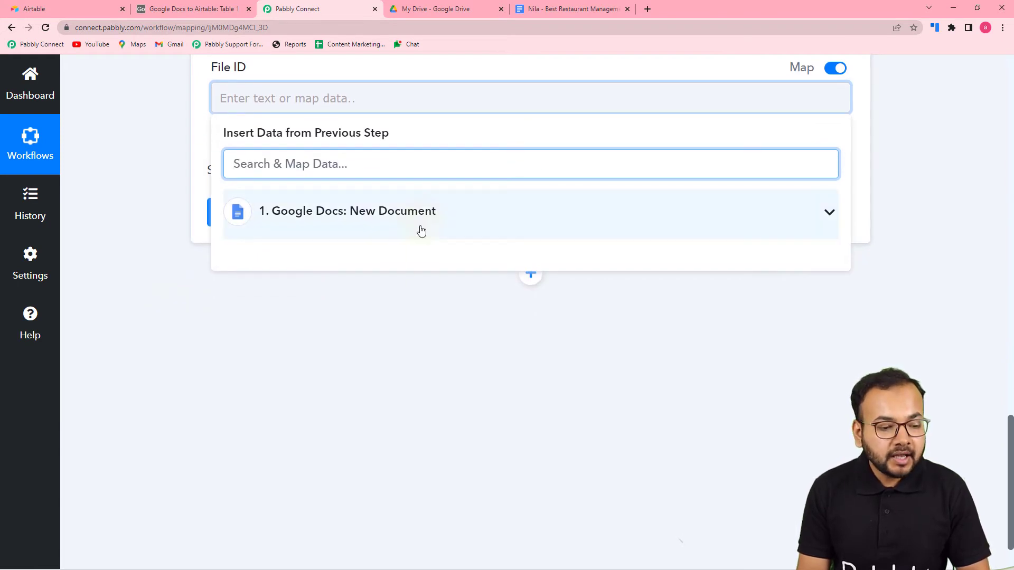
{"action": "left_click", "coordinate": [419, 220]}
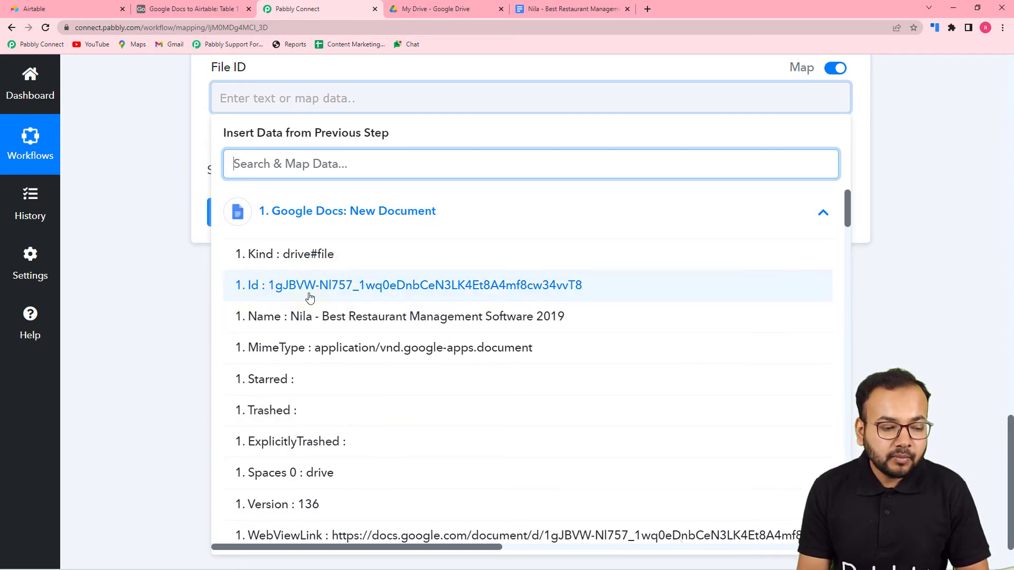
{"action": "left_click", "coordinate": [340, 295]}
{"action": "left_click", "coordinate": [132, 226]}
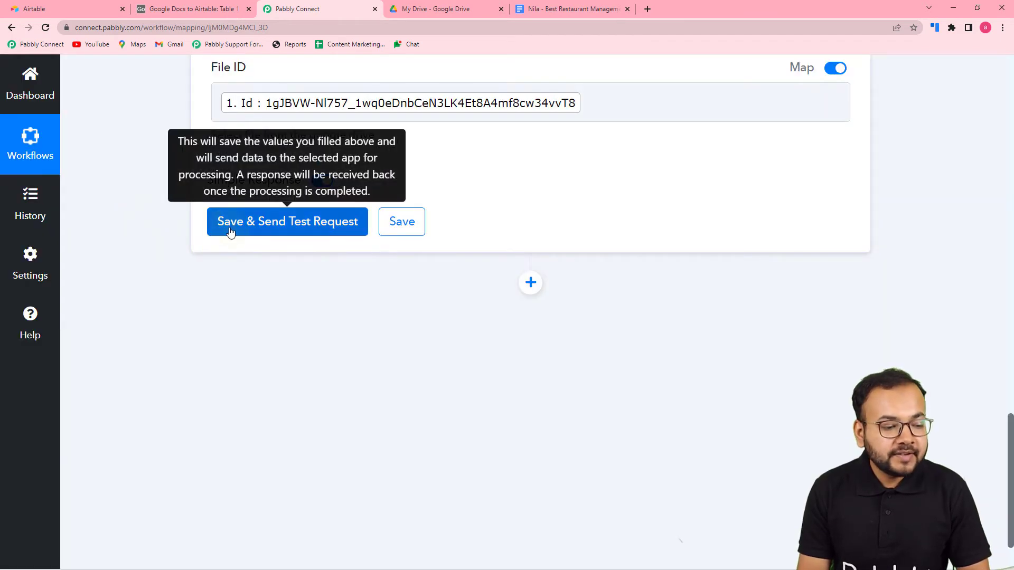
Save the Google Drive action, send a test request and review the received response
{"action": "left_click", "coordinate": [230, 233]}
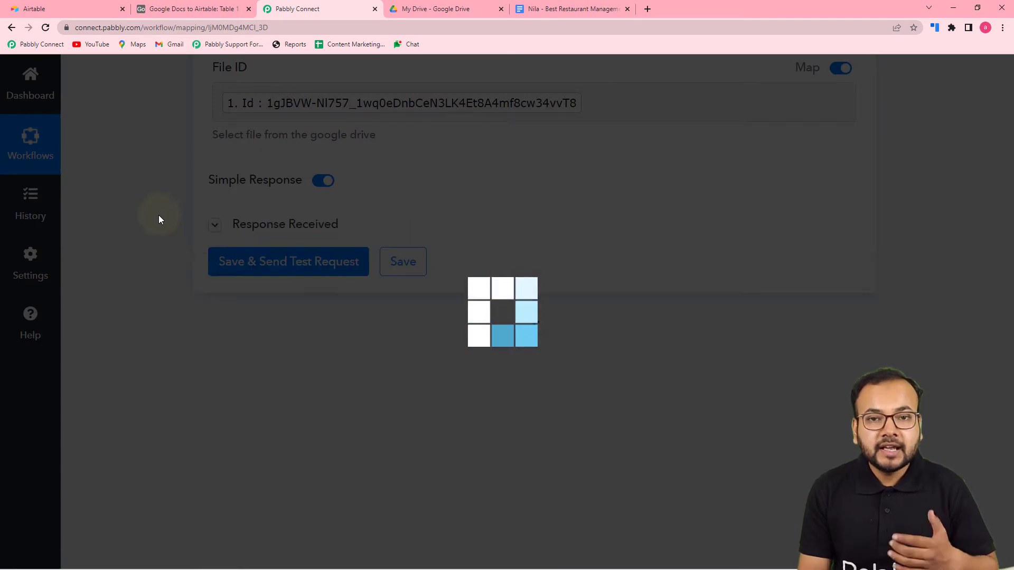
{"action": "scroll", "coordinate": [164, 271], "scroll_direction": "down", "scroll_amount": 3}
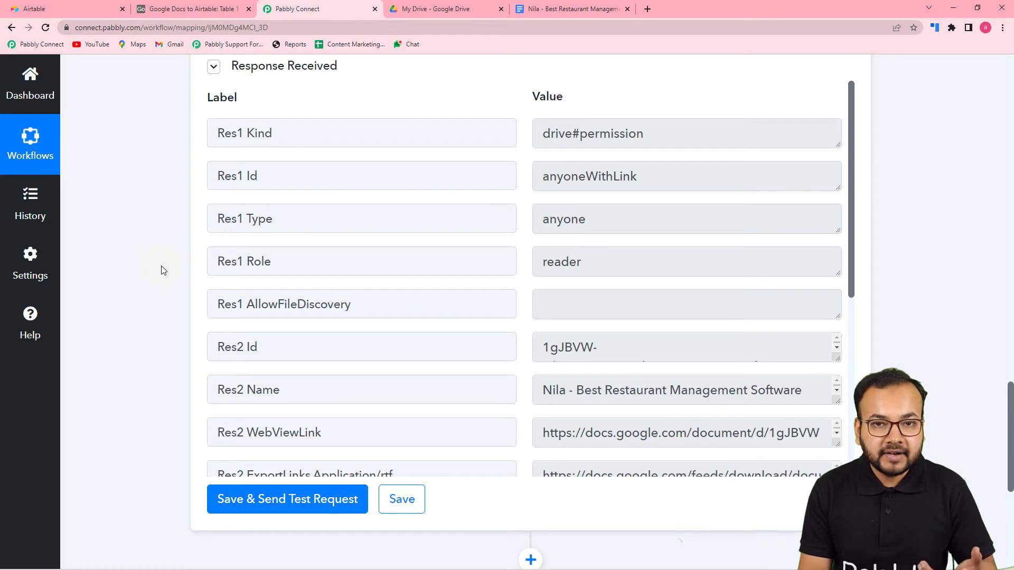
{"action": "scroll", "coordinate": [161, 268], "scroll_direction": "down", "scroll_amount": 2}
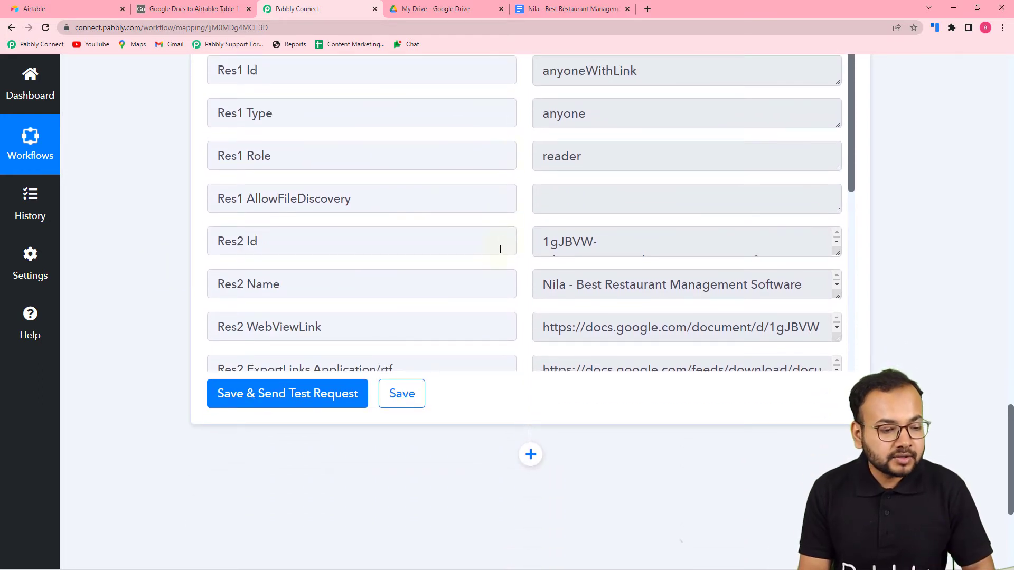
Examine the Google Drive response, expanding the Res2 Name and the Res2 ExportLinks Application/pdf values to read them in full
{"action": "scroll", "coordinate": [496, 253], "scroll_direction": "up", "scroll_amount": 1}
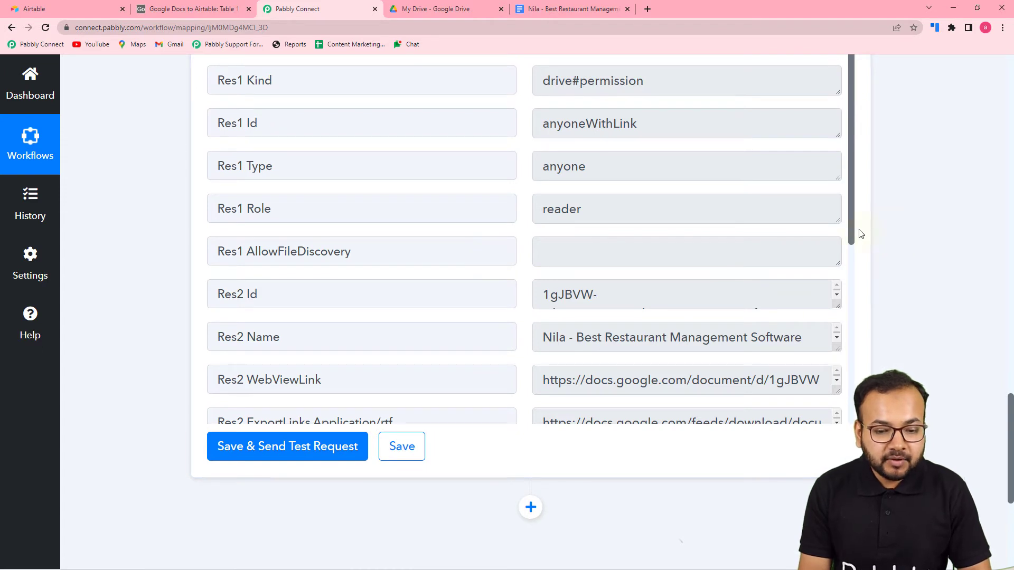
{"action": "left_click_drag", "start_coordinate": [852, 229], "coordinate": [851, 305]}
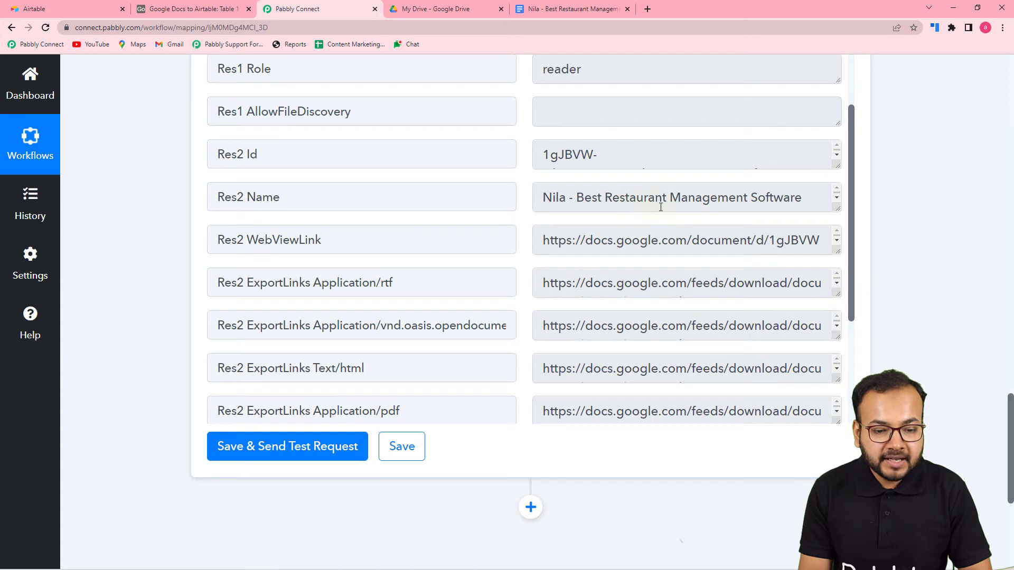
{"action": "left_click_drag", "start_coordinate": [835, 209], "coordinate": [836, 221]}
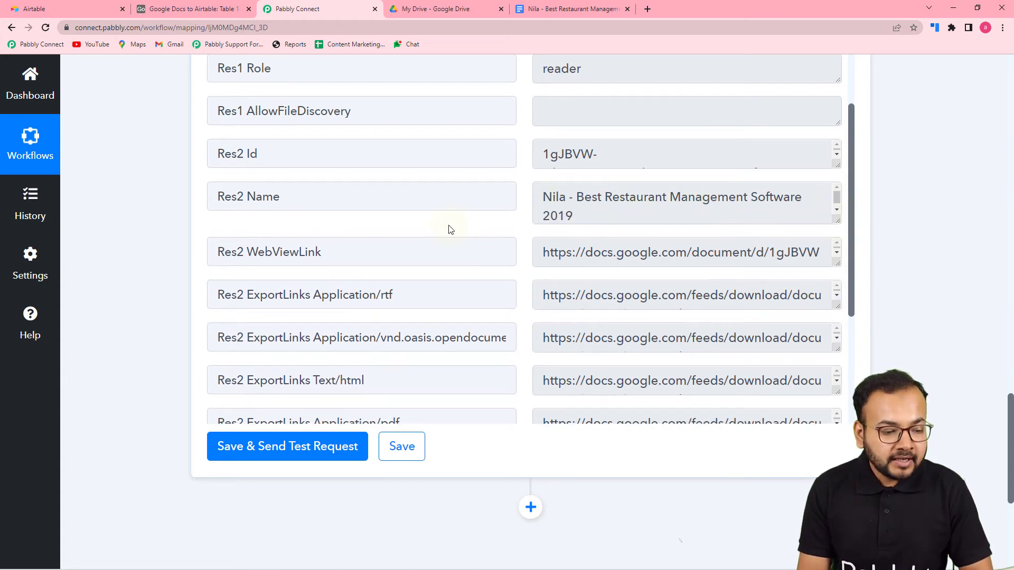
{"action": "scroll", "coordinate": [450, 229], "scroll_direction": "down", "scroll_amount": 4}
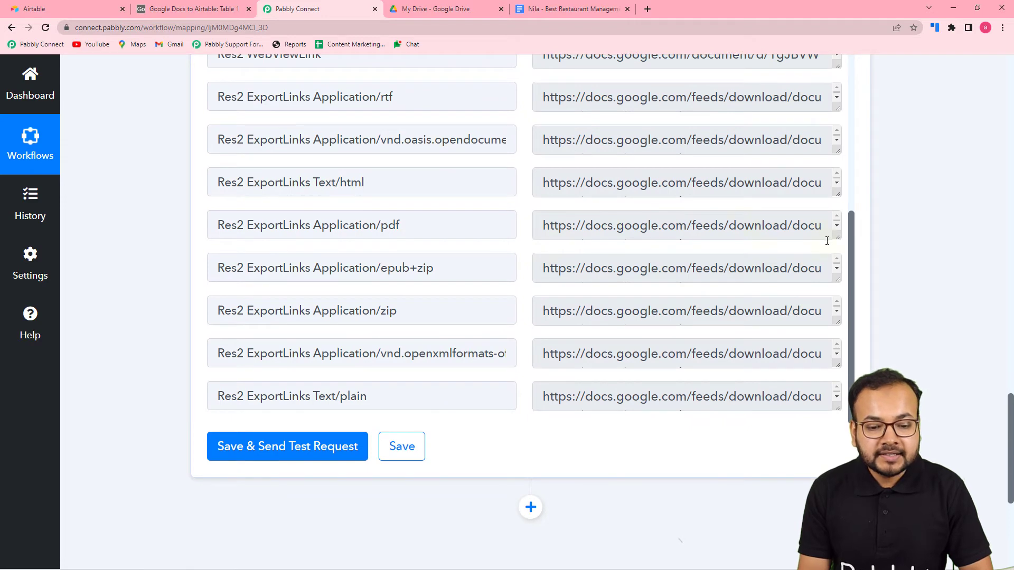
{"action": "left_click_drag", "start_coordinate": [835, 236], "coordinate": [838, 322]}
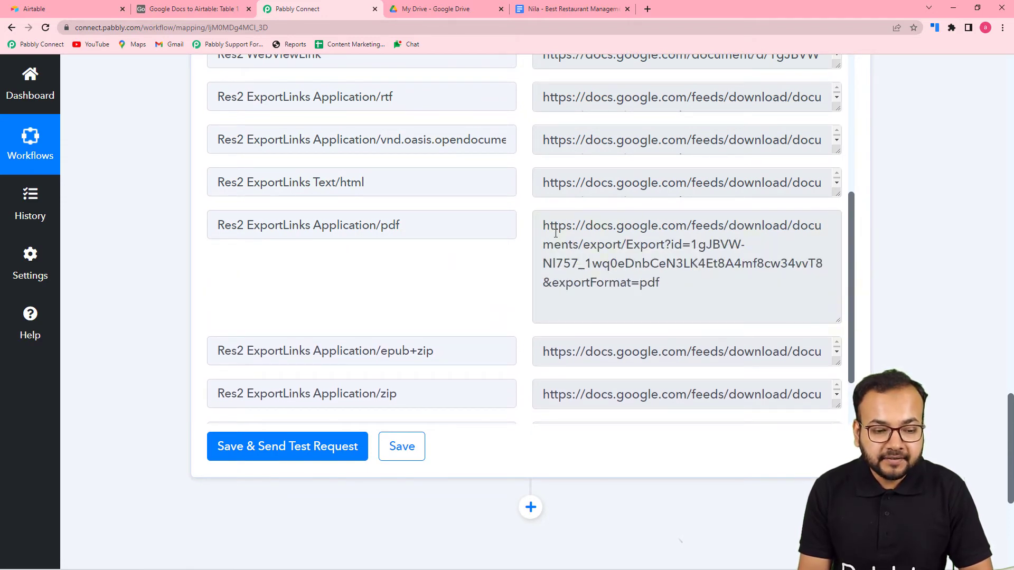
Open the PDF export link from the response and compare the downloaded PDF with the original Google Docs document
{"action": "left_click_drag", "start_coordinate": [546, 226], "coordinate": [659, 285]}
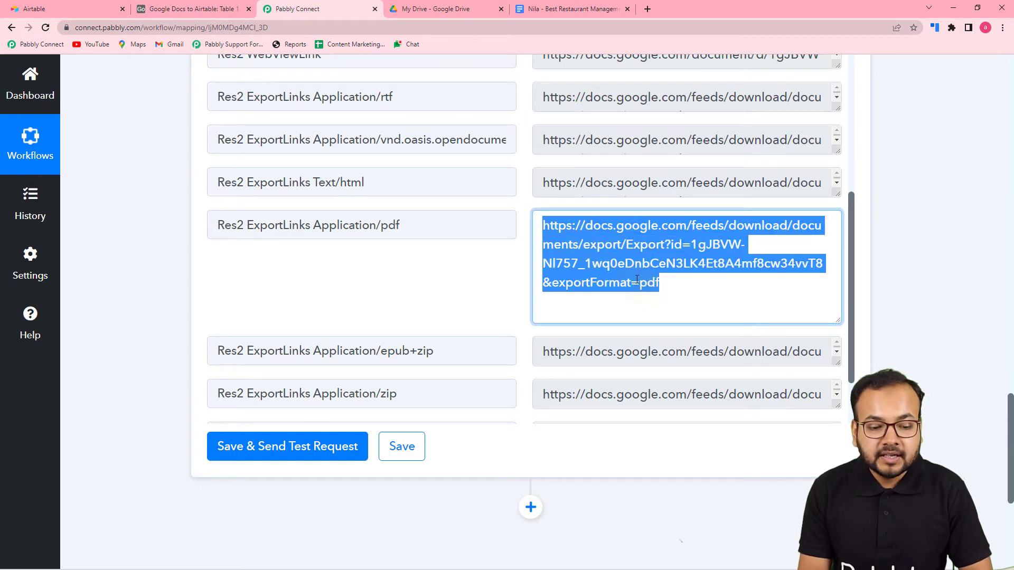
{"action": "right_click", "coordinate": [621, 250]}
{"action": "left_click", "coordinate": [644, 291]}
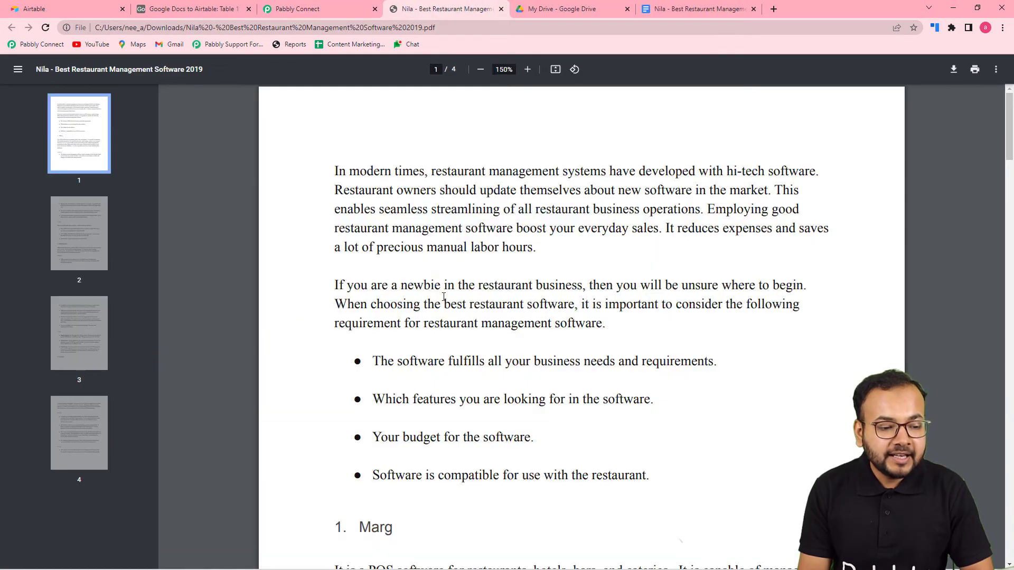
{"action": "scroll", "coordinate": [434, 239], "scroll_direction": "down", "scroll_amount": 7}
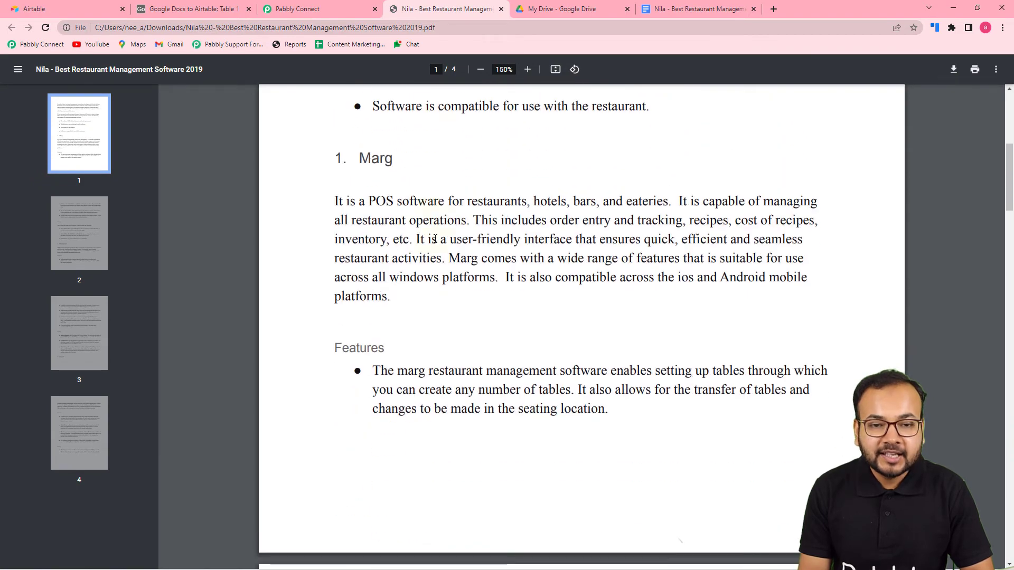
{"action": "left_click", "coordinate": [697, 10]}
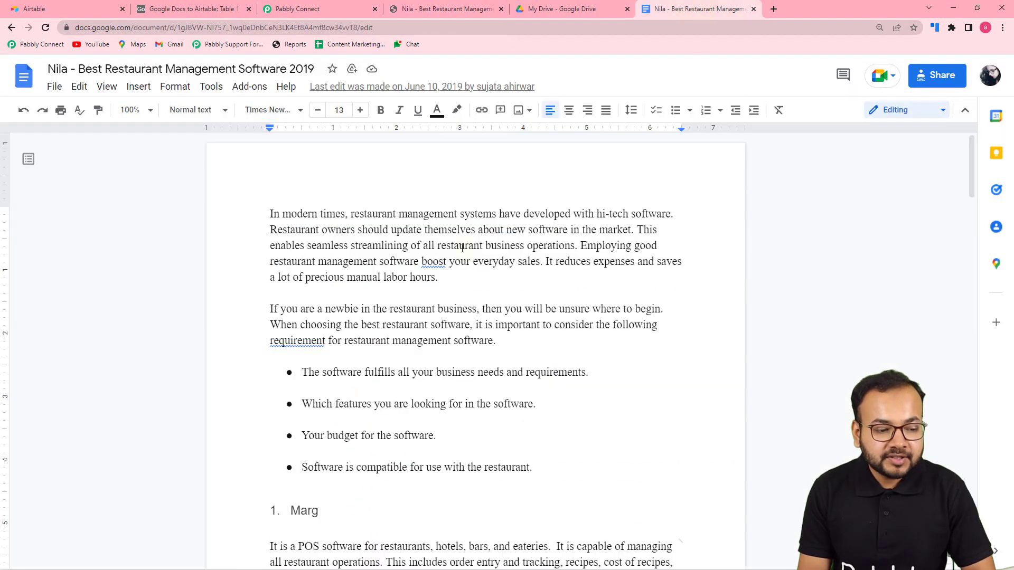
{"action": "scroll", "coordinate": [452, 270], "scroll_direction": "down", "scroll_amount": 5}
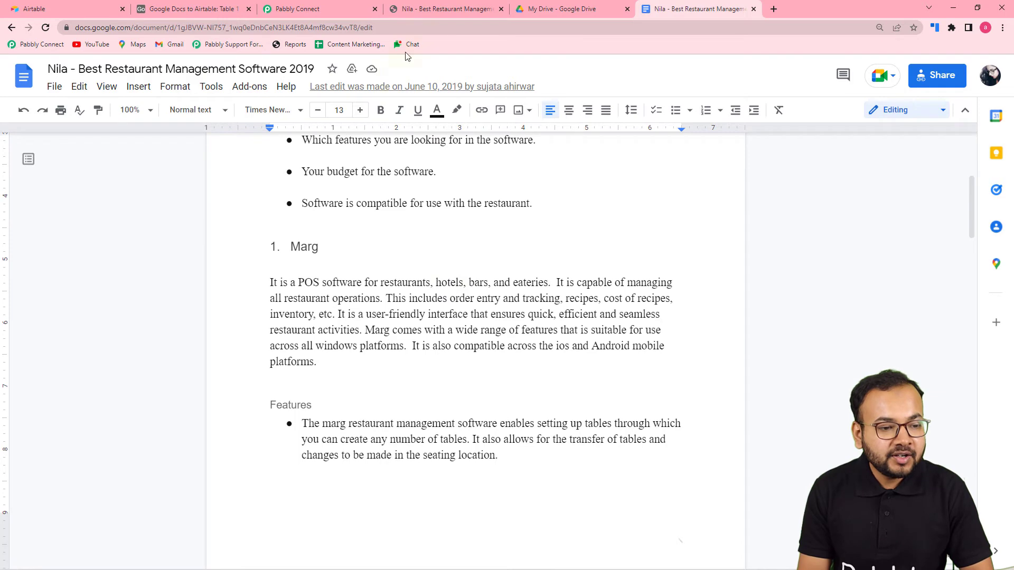
{"action": "left_click", "coordinate": [430, 10]}
{"action": "scroll", "coordinate": [426, 246], "scroll_direction": "down", "scroll_amount": 3}
{"action": "scroll", "coordinate": [426, 245], "scroll_direction": "down", "scroll_amount": 3}
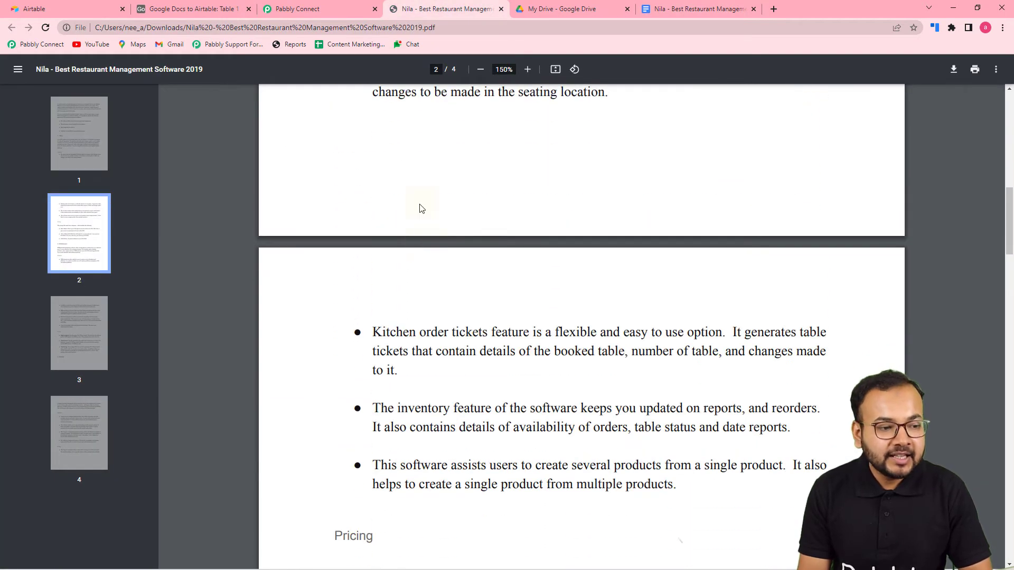
{"action": "left_click", "coordinate": [331, 12]}
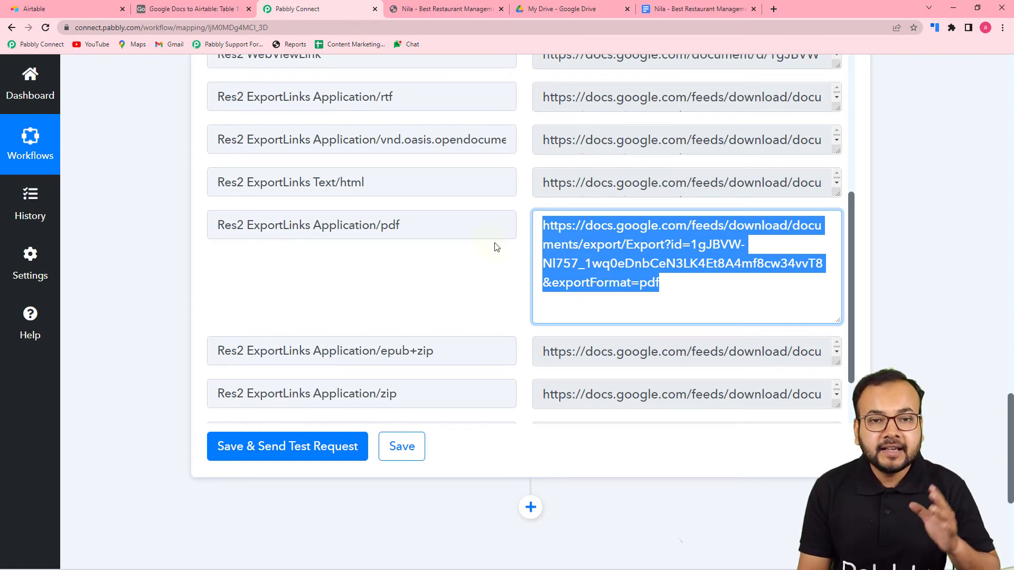
Add another action step after Google Drive, using Airtable with the Create Record event
{"action": "scroll", "coordinate": [170, 248], "scroll_direction": "down", "scroll_amount": 6}
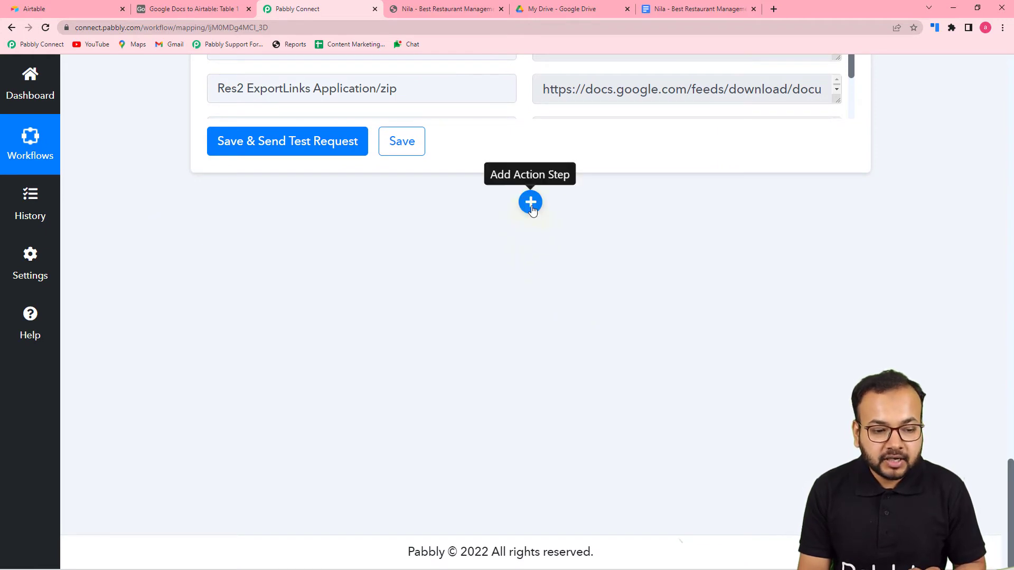
{"action": "left_click", "coordinate": [531, 202]}
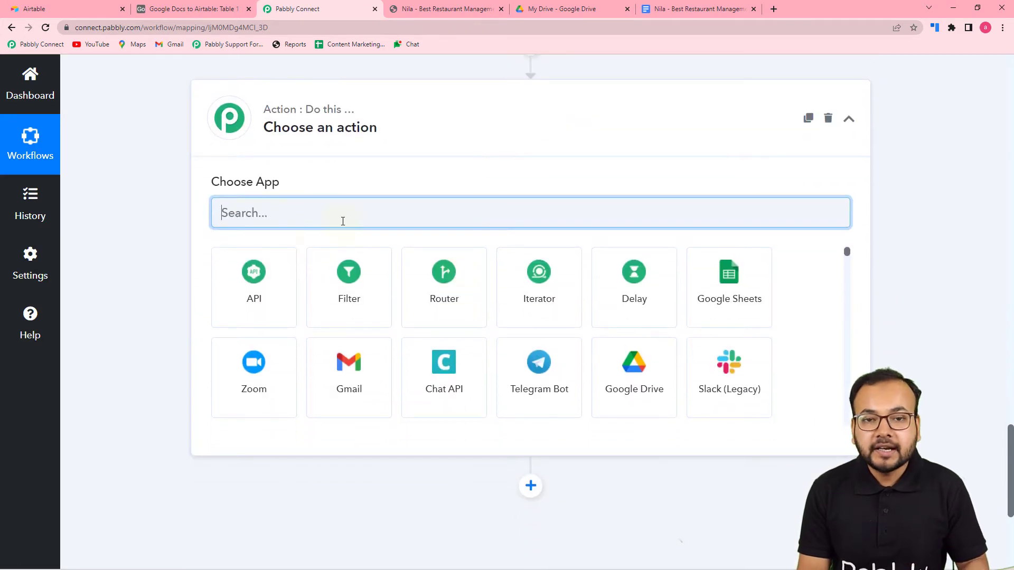
{"action": "type", "text": "airt"}
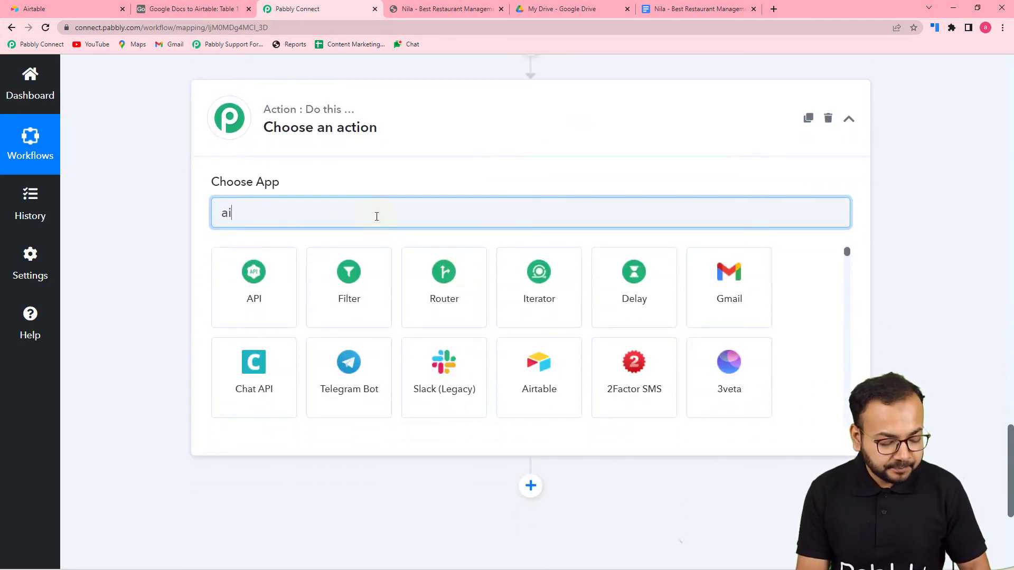
{"action": "left_click", "coordinate": [281, 277]}
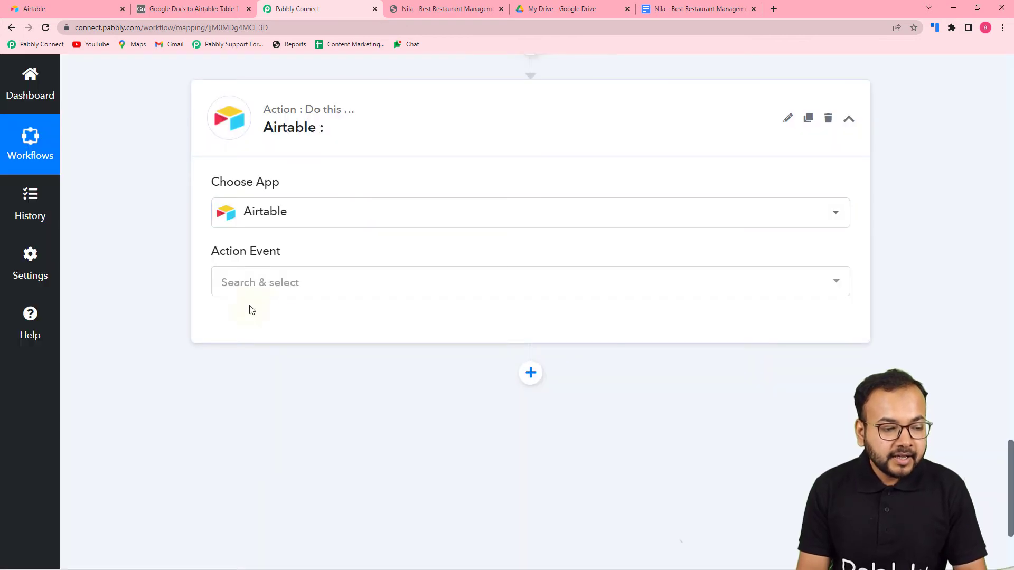
{"action": "scroll", "coordinate": [296, 238], "scroll_direction": "down", "scroll_amount": 2}
{"action": "left_click", "coordinate": [302, 182]}
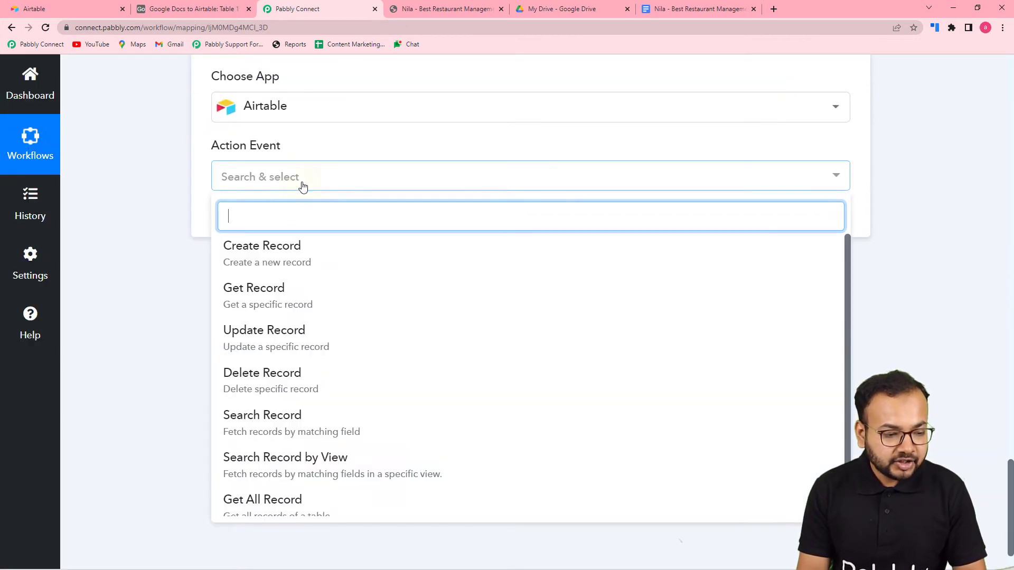
{"action": "left_click", "coordinate": [277, 271]}
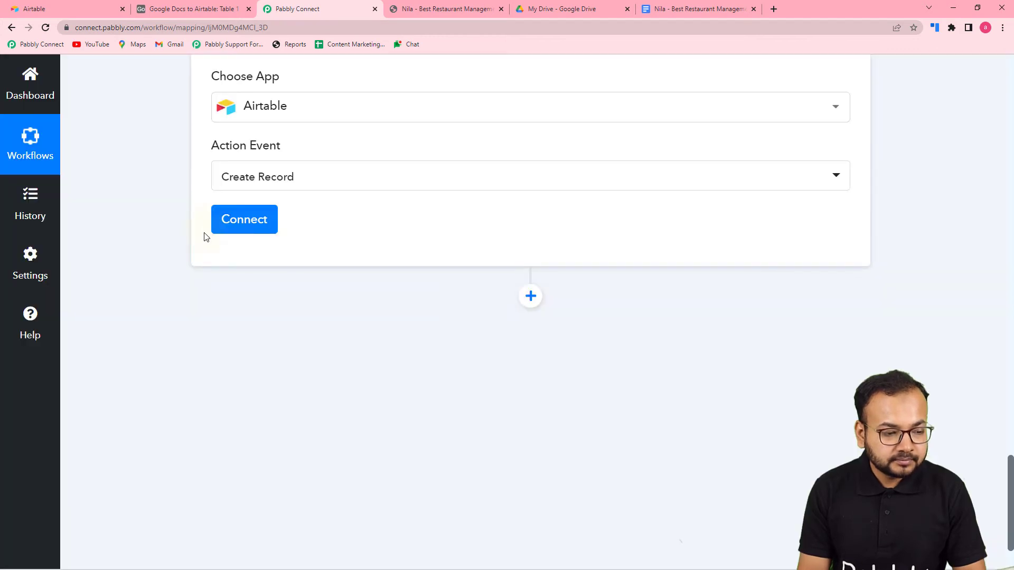
Start a new Airtable connection for the action and copy the personal API key from the Airtable account page
{"action": "left_click", "coordinate": [243, 230]}
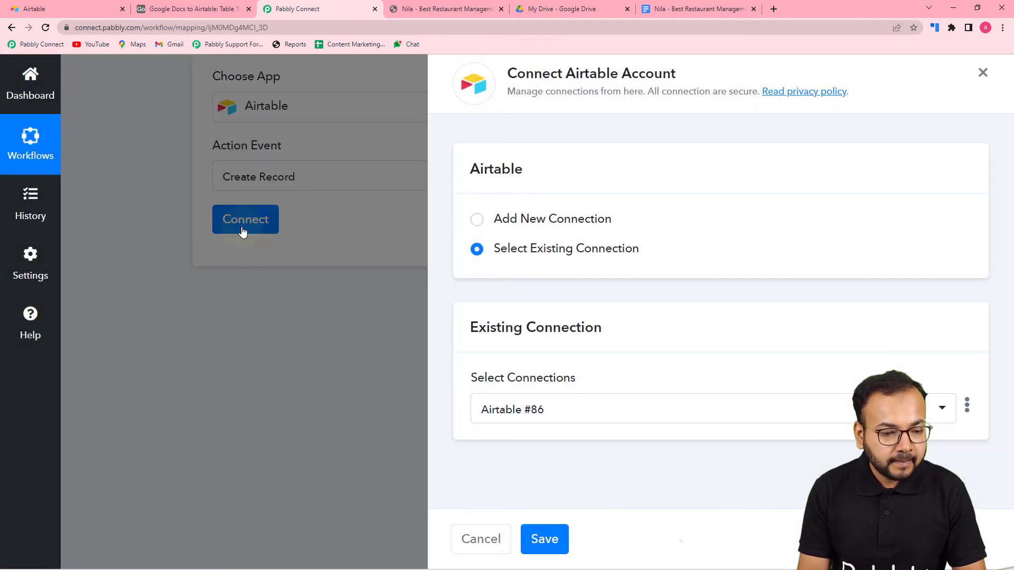
{"action": "left_click", "coordinate": [476, 222]}
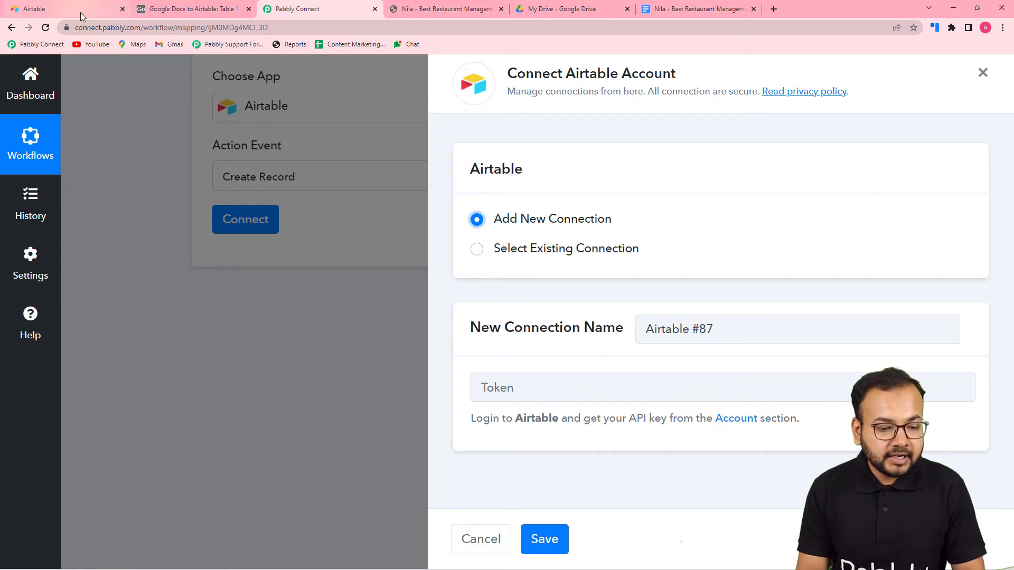
{"action": "left_click", "coordinate": [738, 423]}
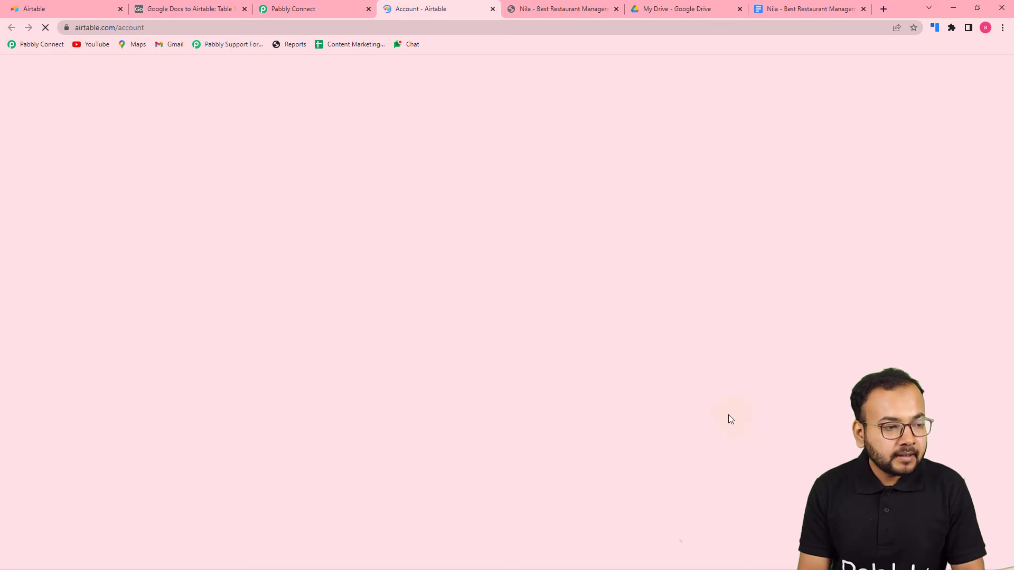
{"action": "scroll", "coordinate": [522, 355], "scroll_direction": "down", "scroll_amount": 3}
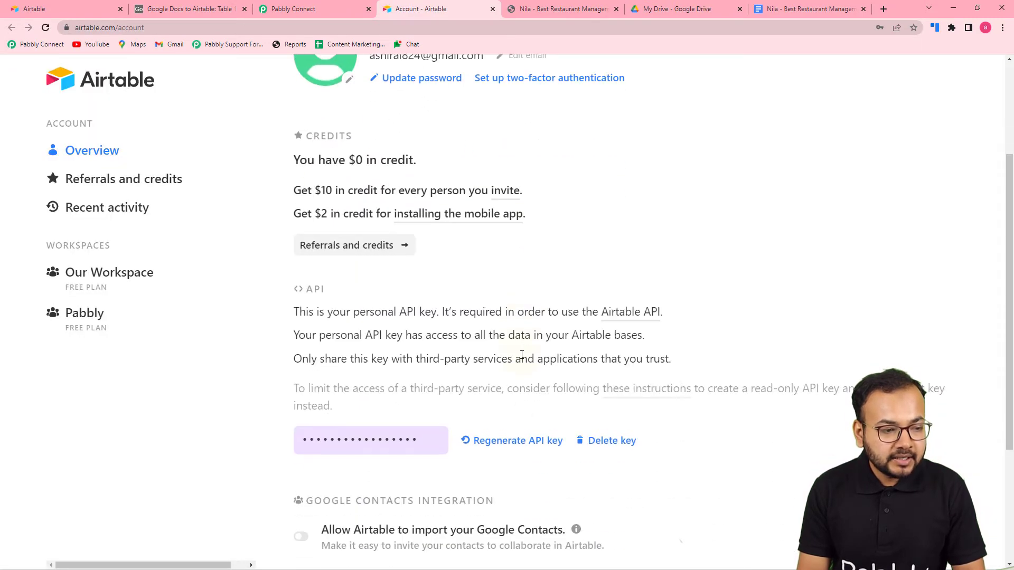
{"action": "scroll", "coordinate": [522, 355], "scroll_direction": "down", "scroll_amount": 3}
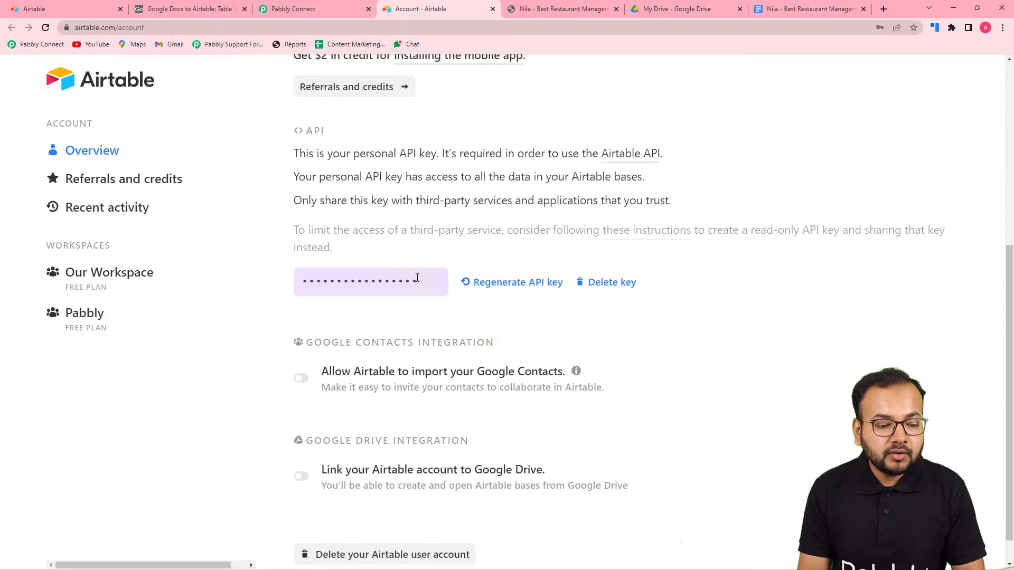
{"action": "left_click", "coordinate": [390, 286]}
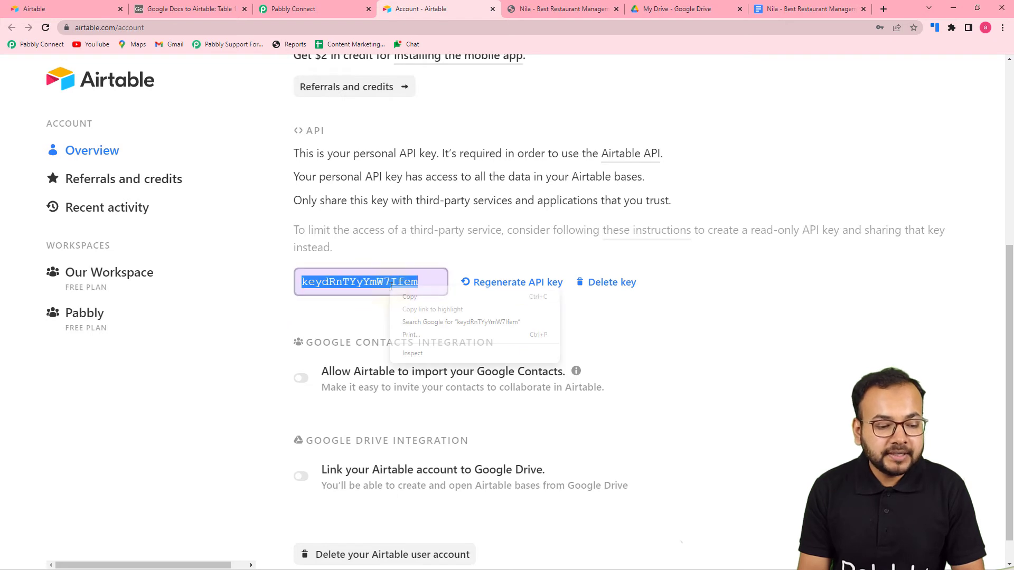
{"action": "left_click", "coordinate": [406, 298]}
Paste the Airtable API key as the new connection's token and save the connection
{"action": "left_click", "coordinate": [293, 9]}
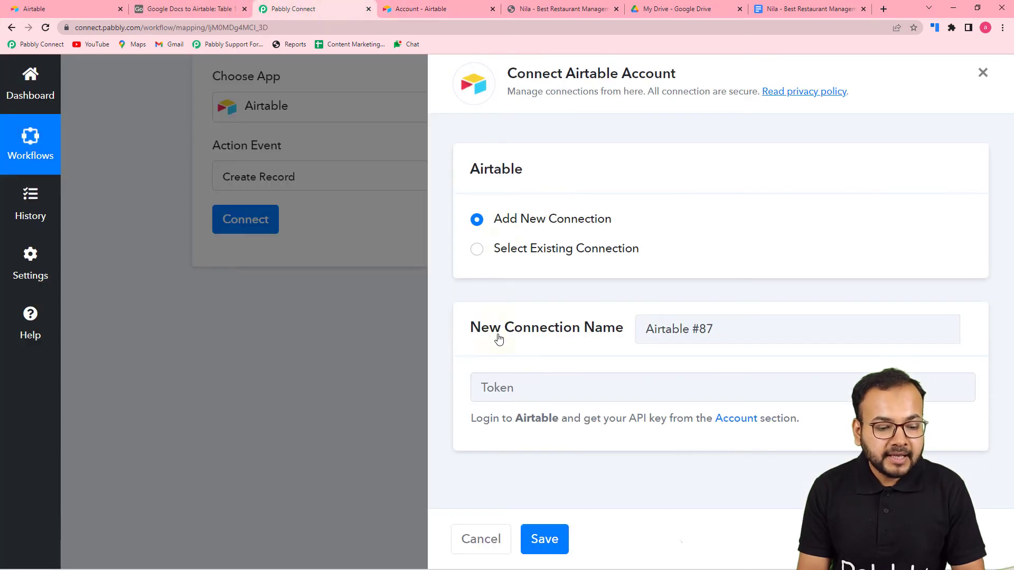
{"action": "right_click", "coordinate": [491, 393]}
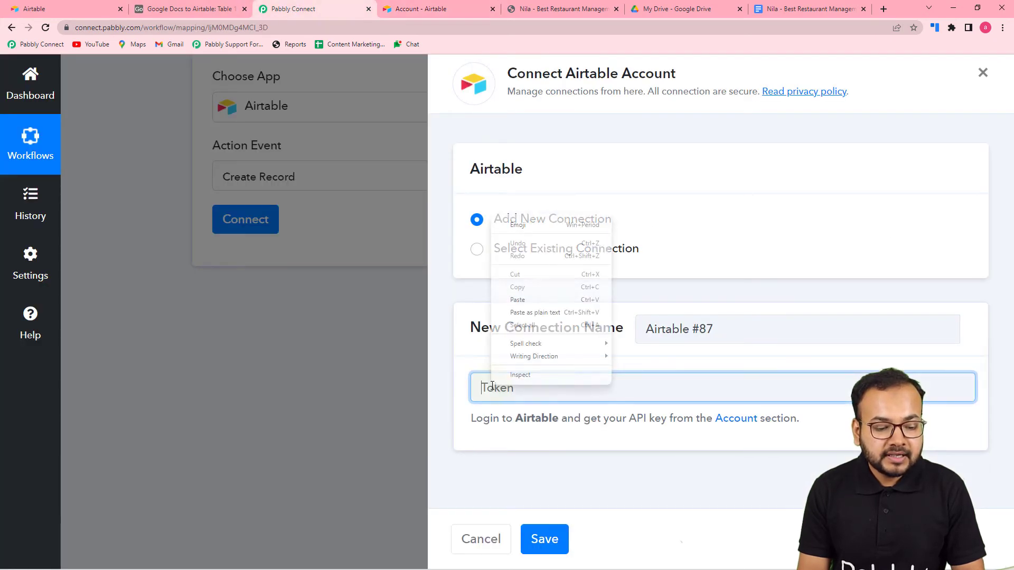
{"action": "left_click", "coordinate": [515, 302]}
{"action": "left_click", "coordinate": [544, 552]}
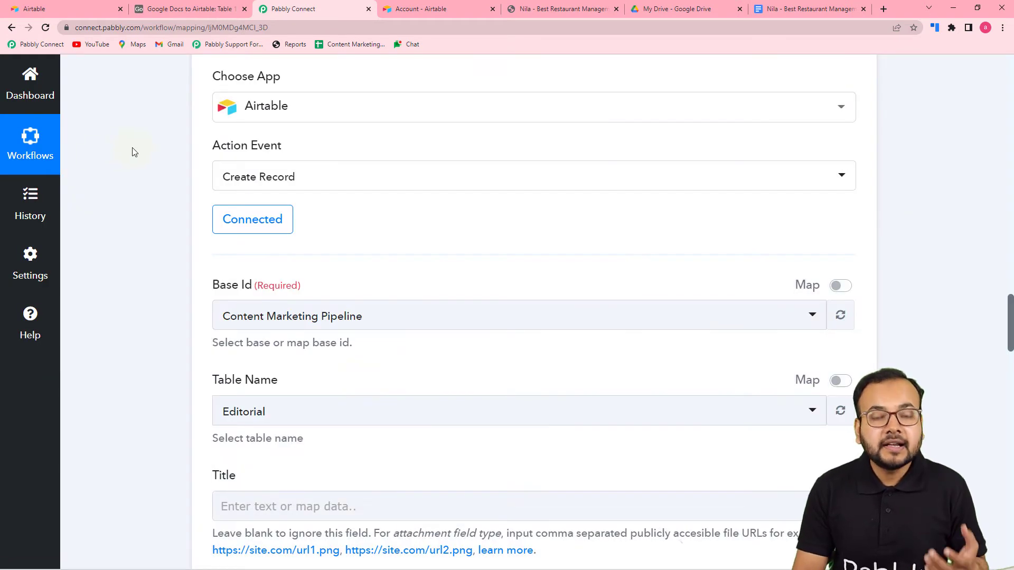
Check the target base's name in Airtable and set the Create Record action's Base Id to Google Docs to Airtable
{"action": "left_click", "coordinate": [167, 13]}
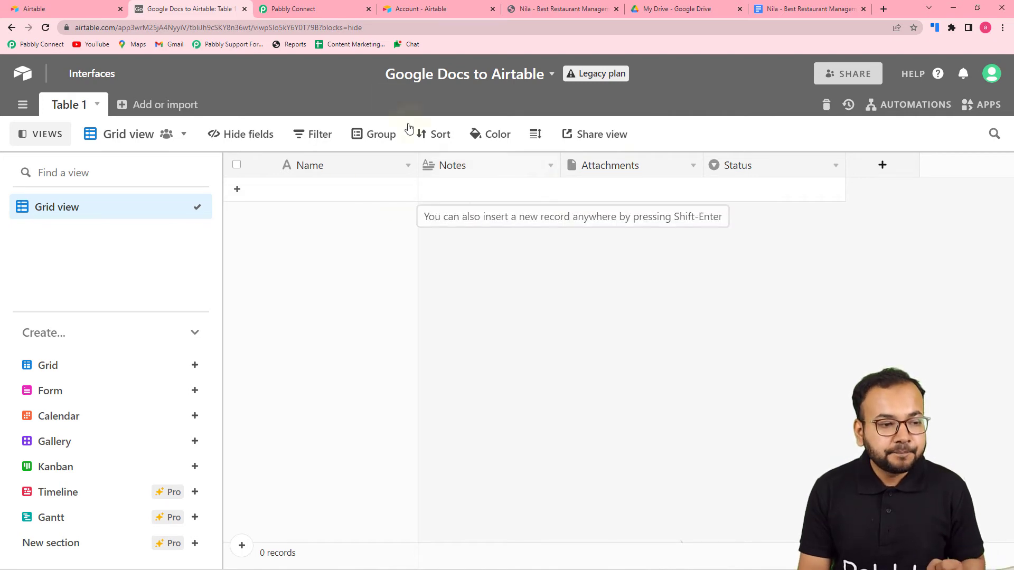
{"action": "left_click", "coordinate": [314, 10]}
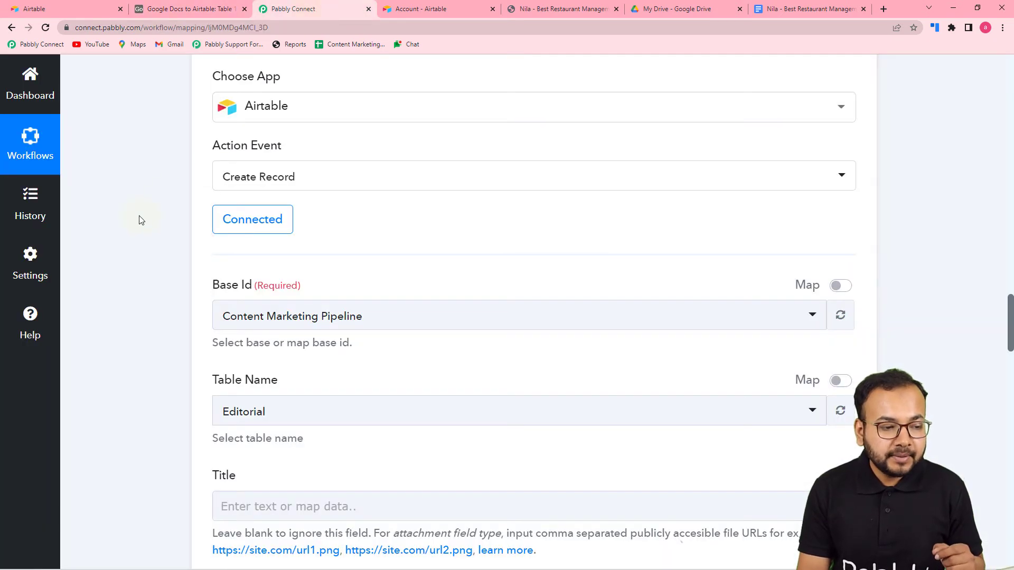
{"action": "scroll", "coordinate": [141, 220], "scroll_direction": "down", "scroll_amount": 2}
{"action": "scroll", "coordinate": [167, 220], "scroll_direction": "up", "scroll_amount": 1}
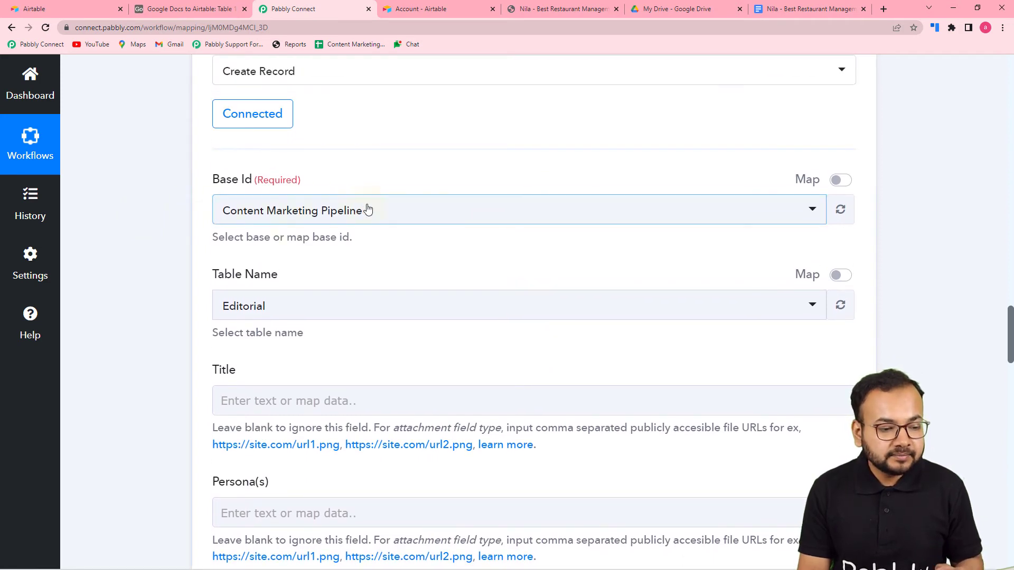
{"action": "left_click", "coordinate": [380, 217]}
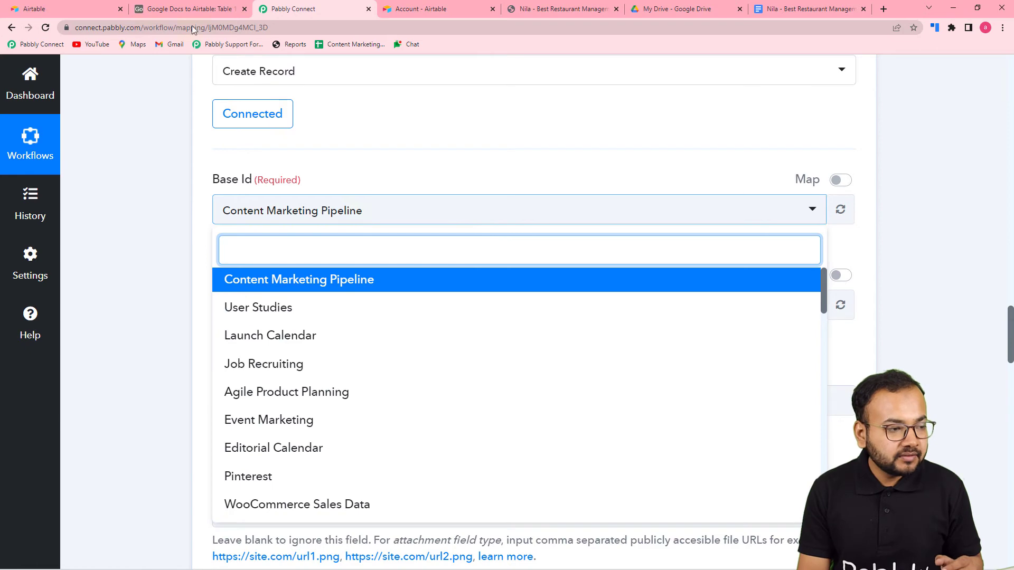
{"action": "left_click", "coordinate": [182, 9]}
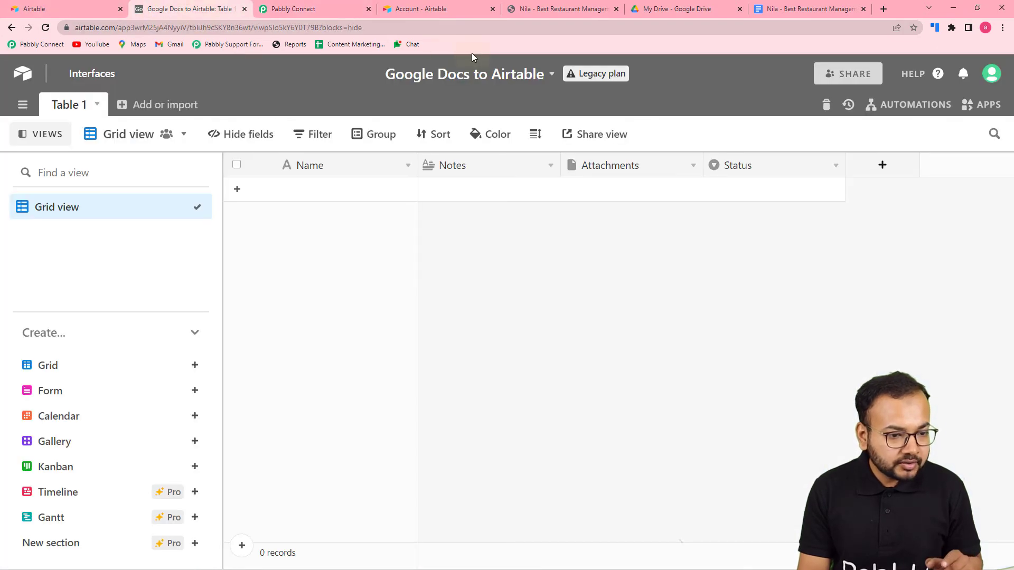
{"action": "left_click", "coordinate": [317, 9]}
{"action": "type", "text": "goo"}
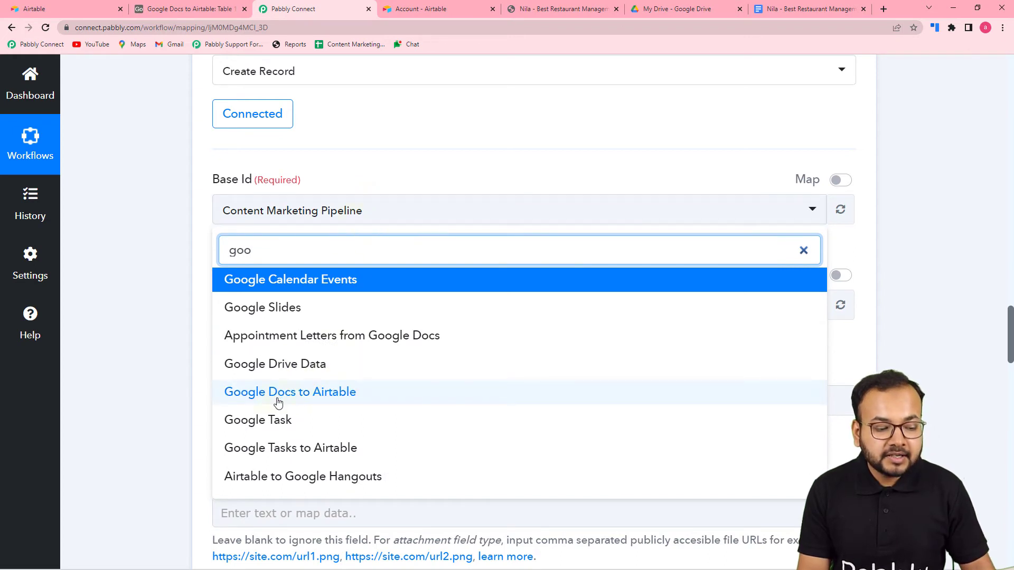
{"action": "left_click", "coordinate": [299, 395]}
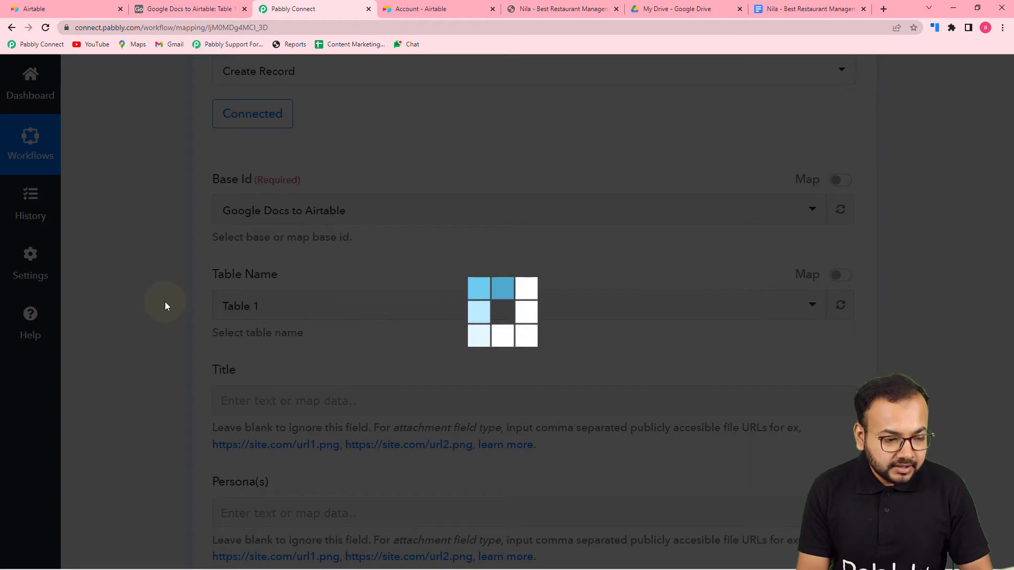
{"action": "scroll", "coordinate": [165, 306], "scroll_direction": "down", "scroll_amount": 2}
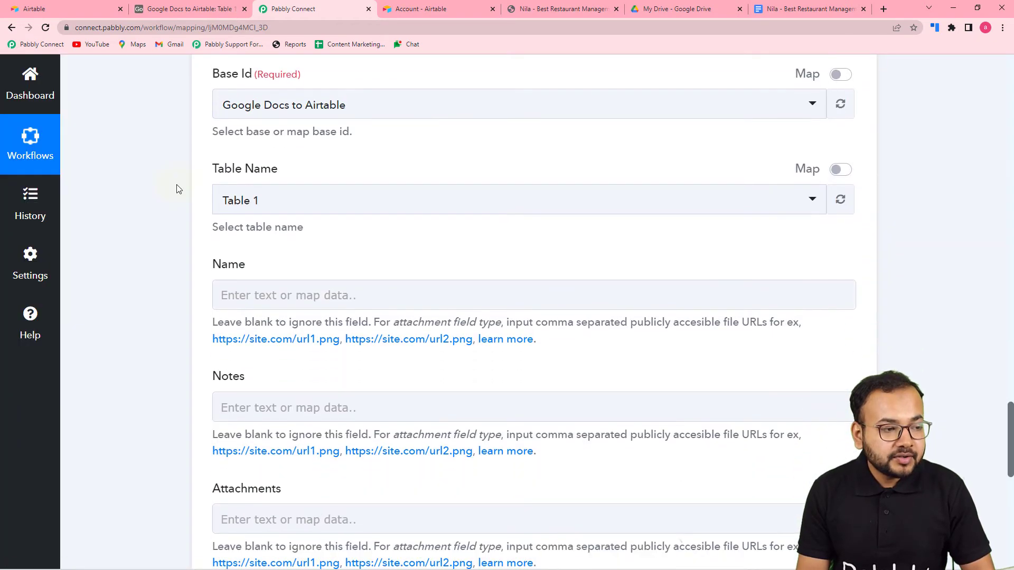
Compare the columns of Table 1 in Airtable with the mapping fields of the Create Record action
{"action": "left_click", "coordinate": [171, 11]}
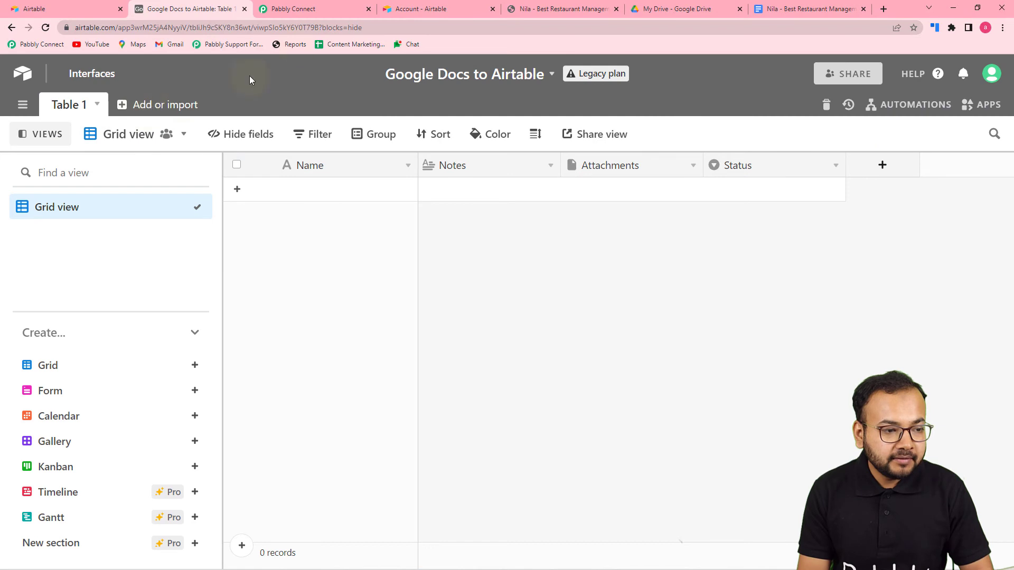
{"action": "left_click", "coordinate": [291, 9]}
{"action": "scroll", "coordinate": [338, 279], "scroll_direction": "down", "scroll_amount": 2}
{"action": "scroll", "coordinate": [346, 214], "scroll_direction": "down", "scroll_amount": 2}
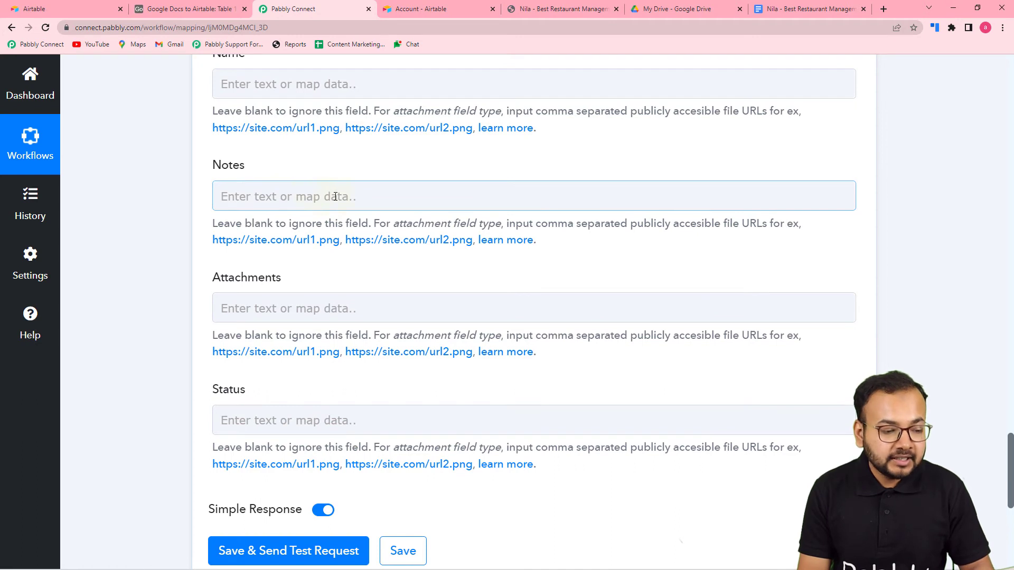
{"action": "scroll", "coordinate": [335, 197], "scroll_direction": "down", "scroll_amount": 2}
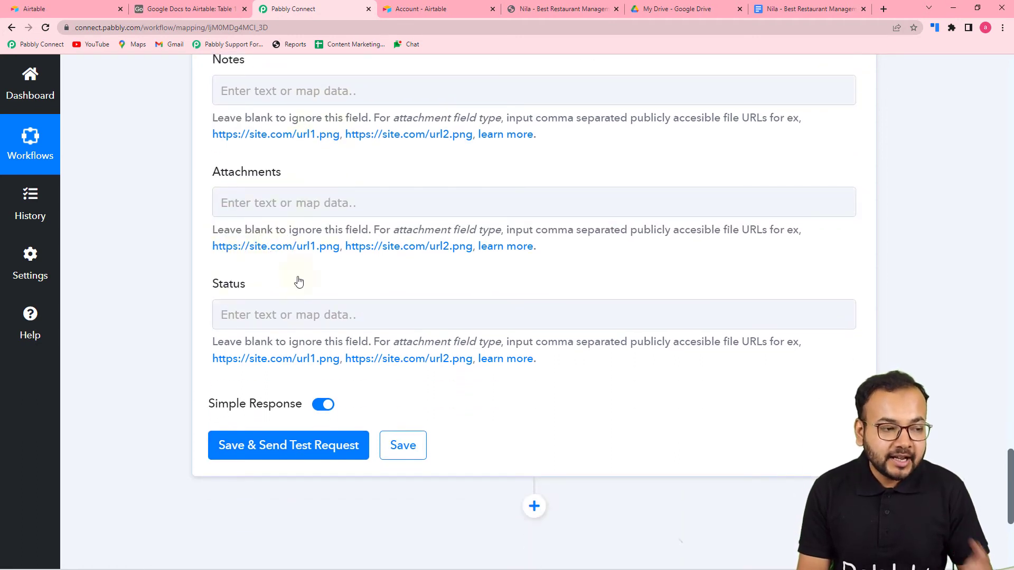
{"action": "left_click", "coordinate": [166, 10]}
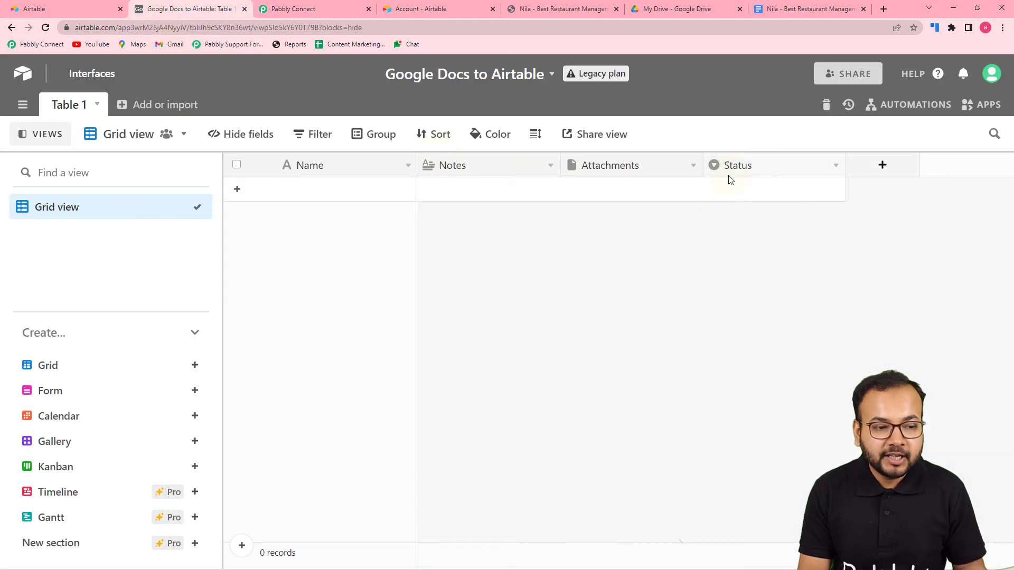
{"action": "left_click", "coordinate": [303, 9]}
{"action": "scroll", "coordinate": [318, 285], "scroll_direction": "up", "scroll_amount": 3}
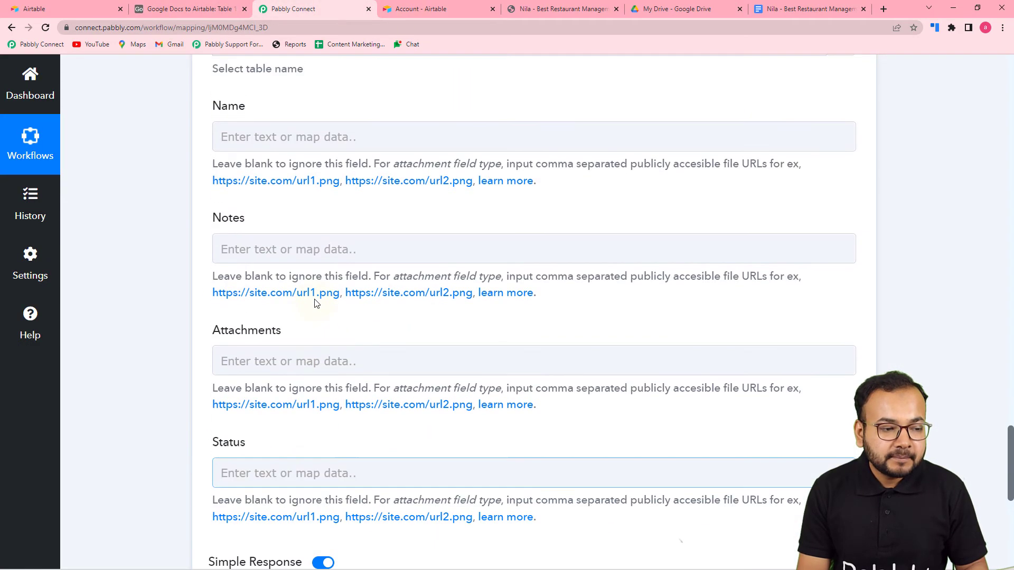
Map the Create Record action's Name field to the document Name from the Google Docs New Document step
{"action": "scroll", "coordinate": [316, 305], "scroll_direction": "up", "scroll_amount": 15}
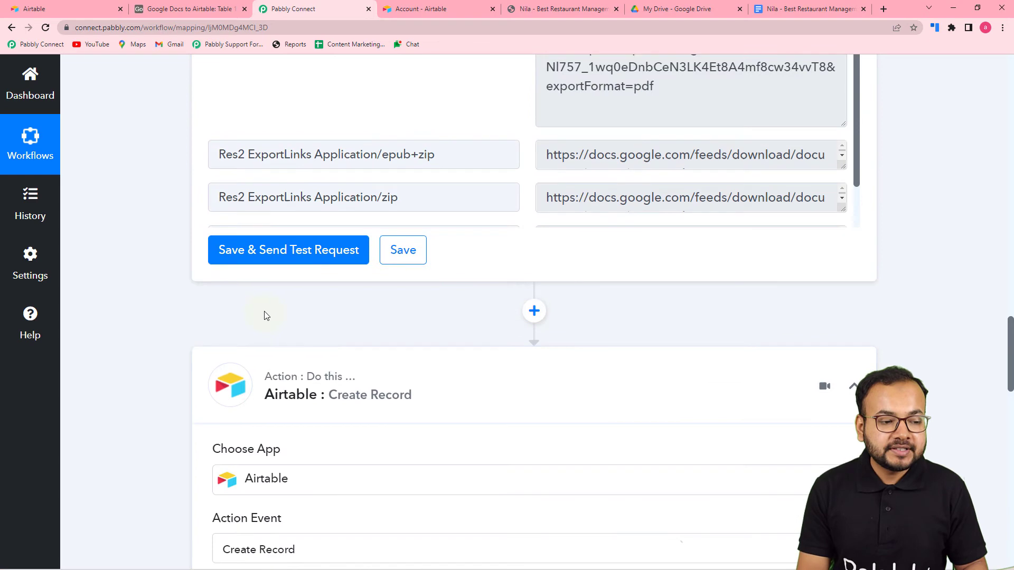
{"action": "scroll", "coordinate": [215, 324], "scroll_direction": "up", "scroll_amount": 2}
{"action": "scroll", "coordinate": [202, 286], "scroll_direction": "down", "scroll_amount": 15}
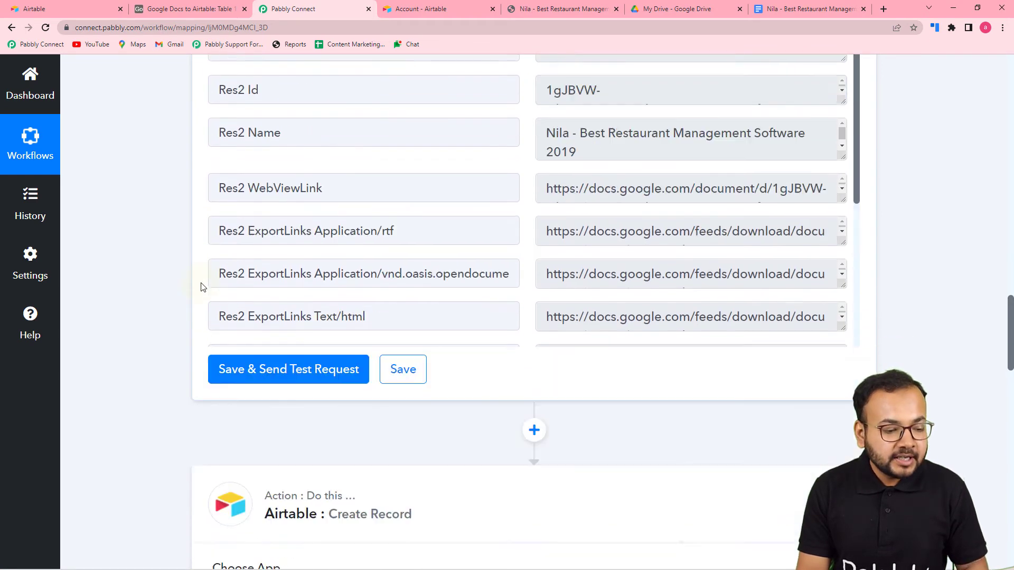
{"action": "scroll", "coordinate": [201, 287], "scroll_direction": "down", "scroll_amount": 2}
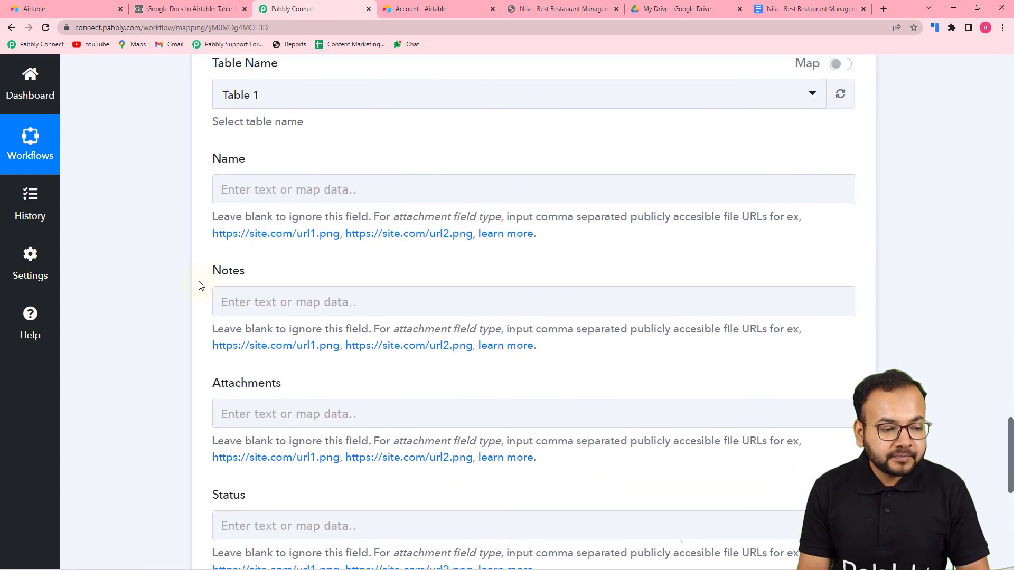
{"action": "left_click", "coordinate": [441, 194]}
{"action": "left_click", "coordinate": [441, 195]}
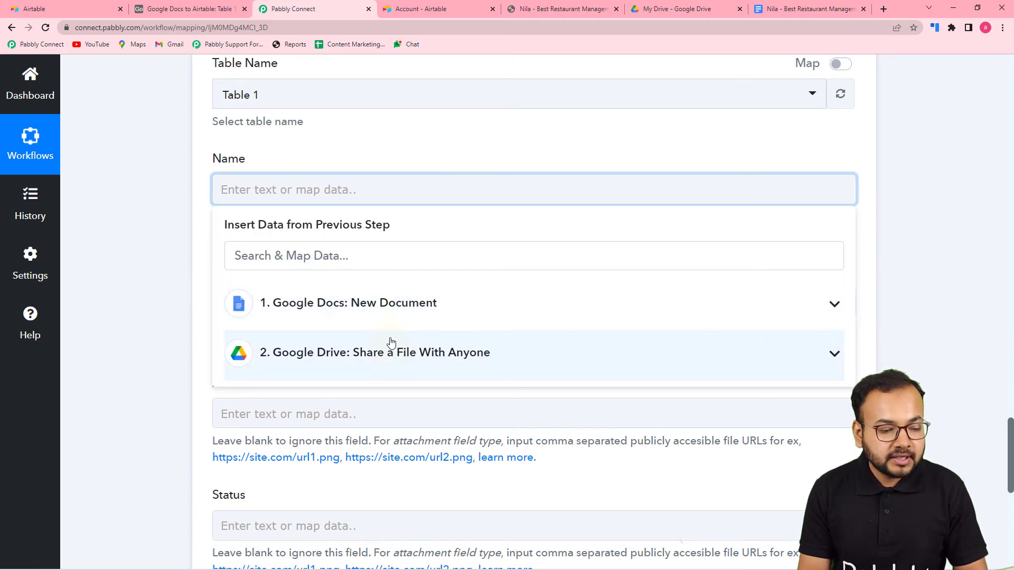
{"action": "left_click", "coordinate": [424, 316]}
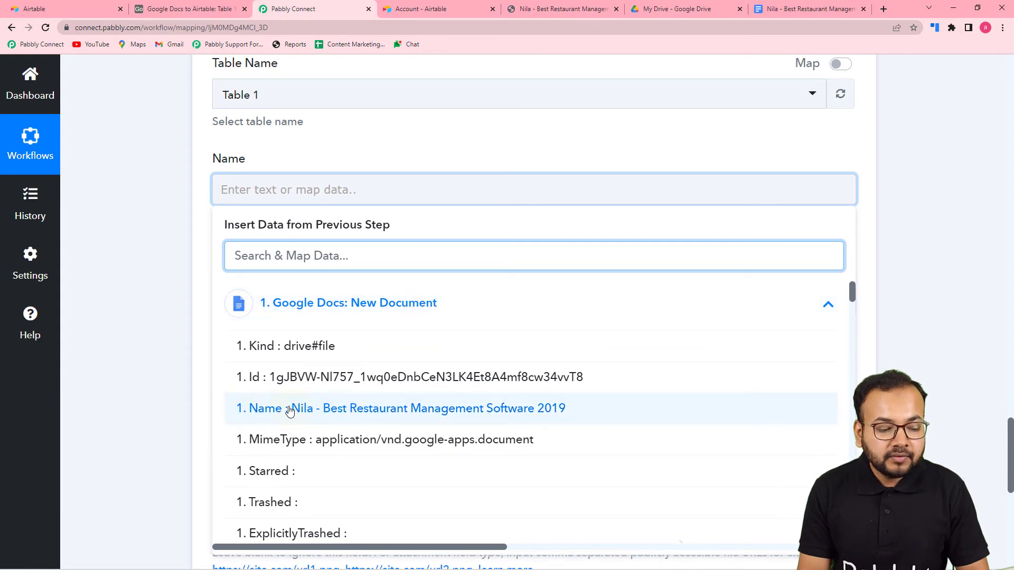
{"action": "left_click", "coordinate": [367, 411]}
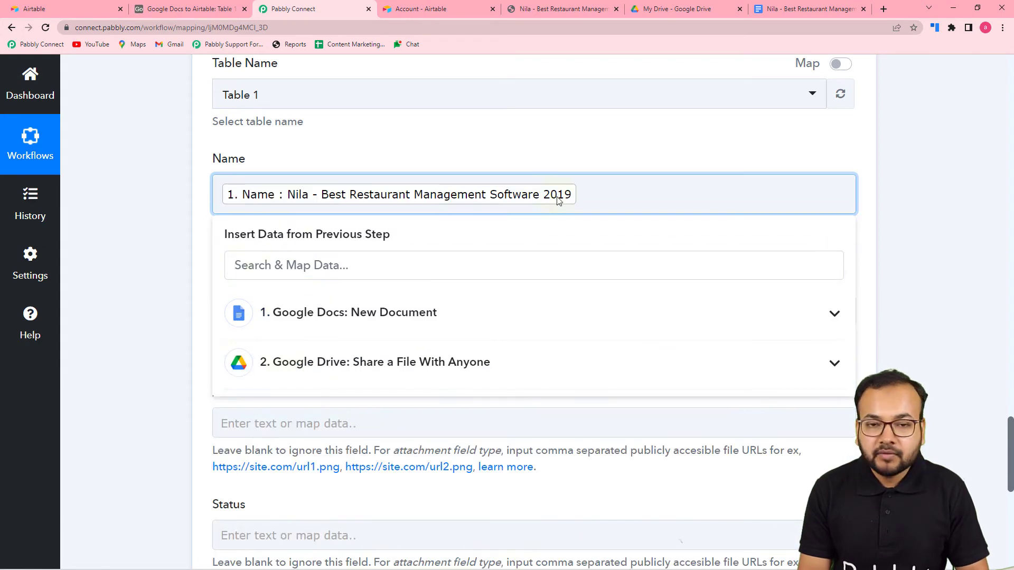
{"action": "left_click", "coordinate": [202, 231]}
{"action": "scroll", "coordinate": [201, 231], "scroll_direction": "down", "scroll_amount": 2}
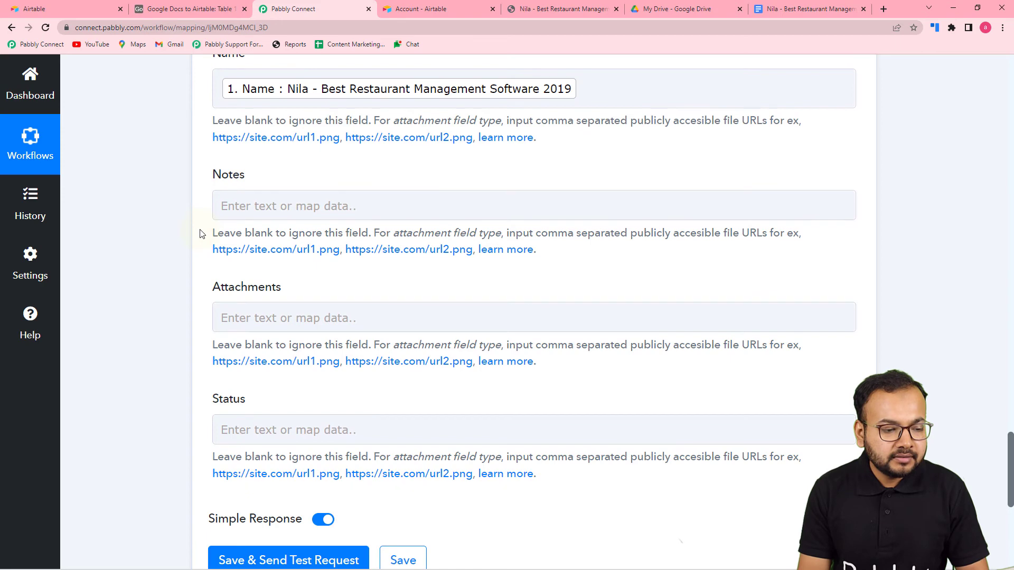
{"action": "left_click", "coordinate": [250, 204]}
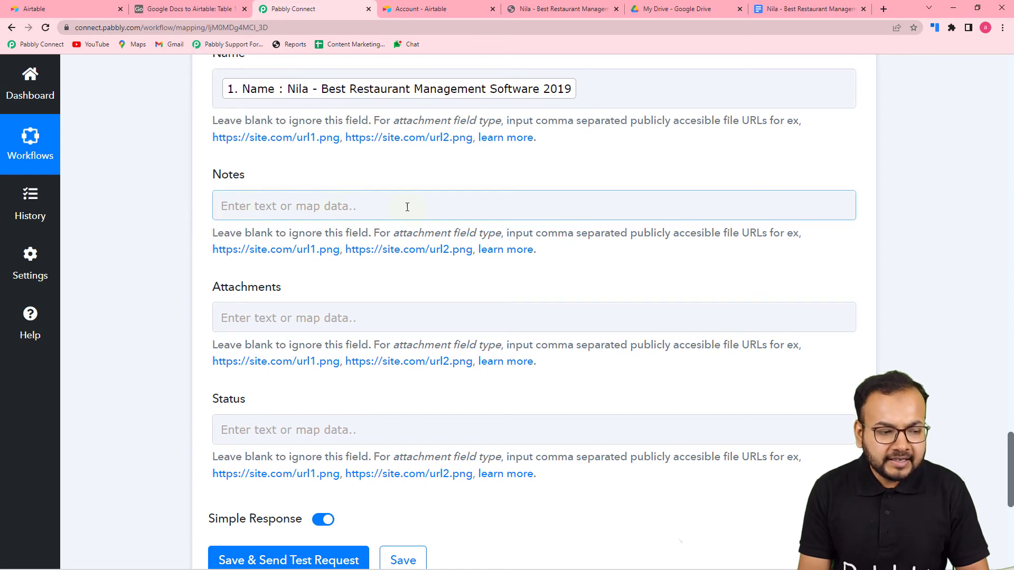
{"action": "scroll", "coordinate": [251, 207], "scroll_direction": "down", "scroll_amount": 1}
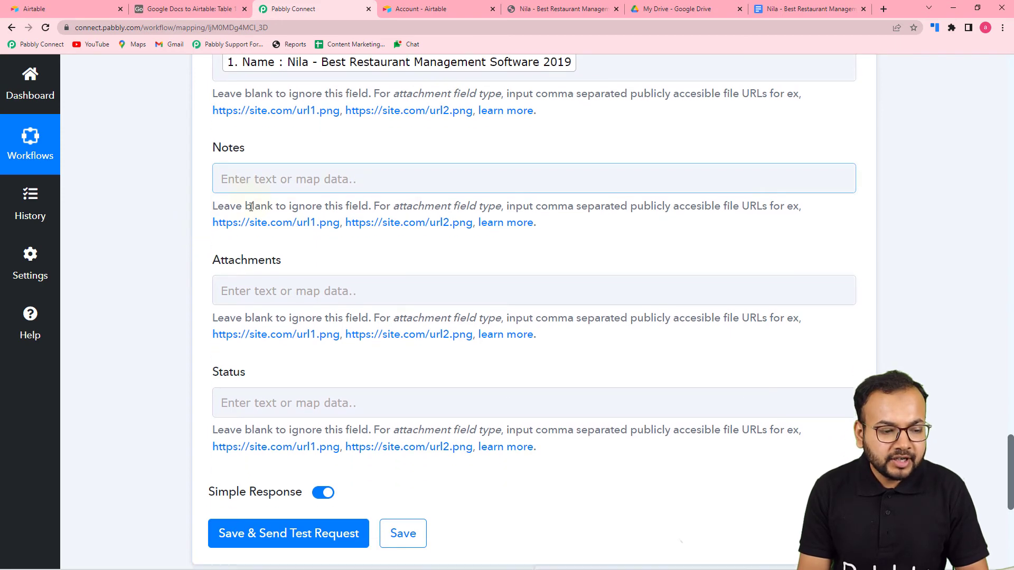
{"action": "scroll", "coordinate": [409, 200], "scroll_direction": "down", "scroll_amount": 2}
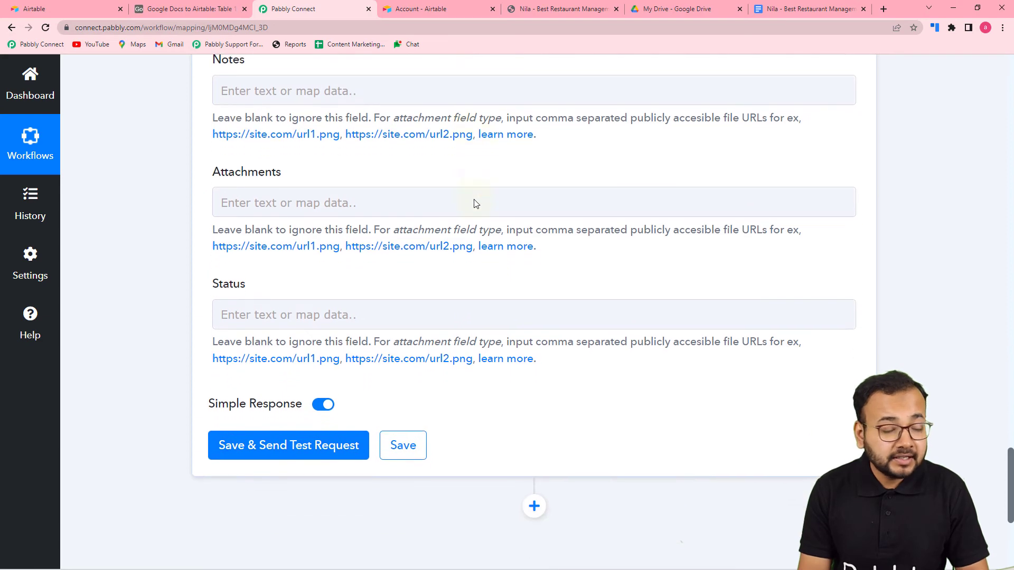
{"action": "scroll", "coordinate": [415, 196], "scroll_direction": "up", "scroll_amount": 1}
{"action": "scroll", "coordinate": [414, 196], "scroll_direction": "up", "scroll_amount": 1}
{"action": "left_click", "coordinate": [379, 158]}
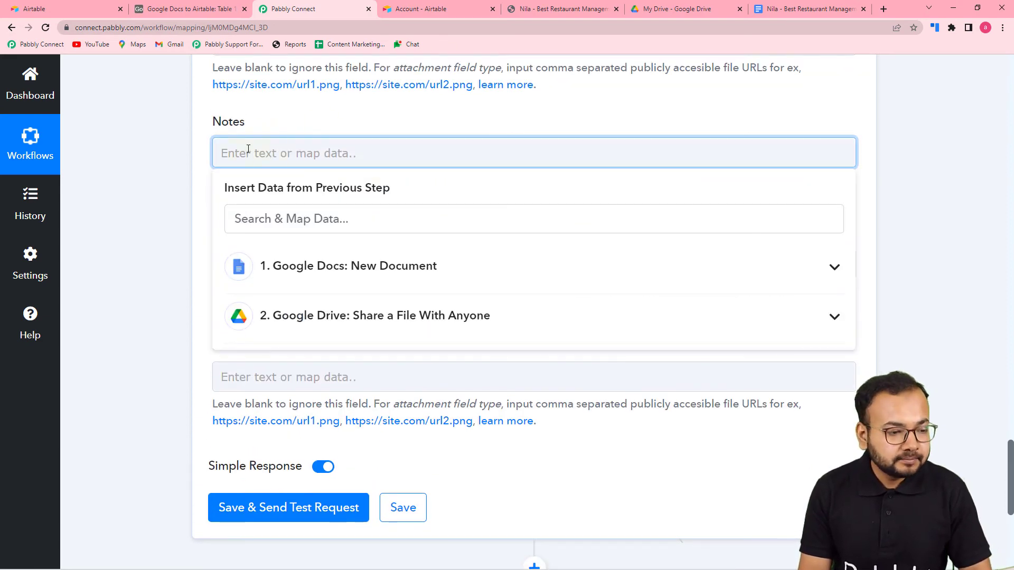
{"action": "left_click", "coordinate": [198, 162]}
Map the Attachments field to Res2 ExportLinks Application/pdf from the Google Drive Share a File With Anyone step
{"action": "scroll", "coordinate": [198, 162], "scroll_direction": "down", "scroll_amount": 2}
{"action": "left_click", "coordinate": [374, 161]}
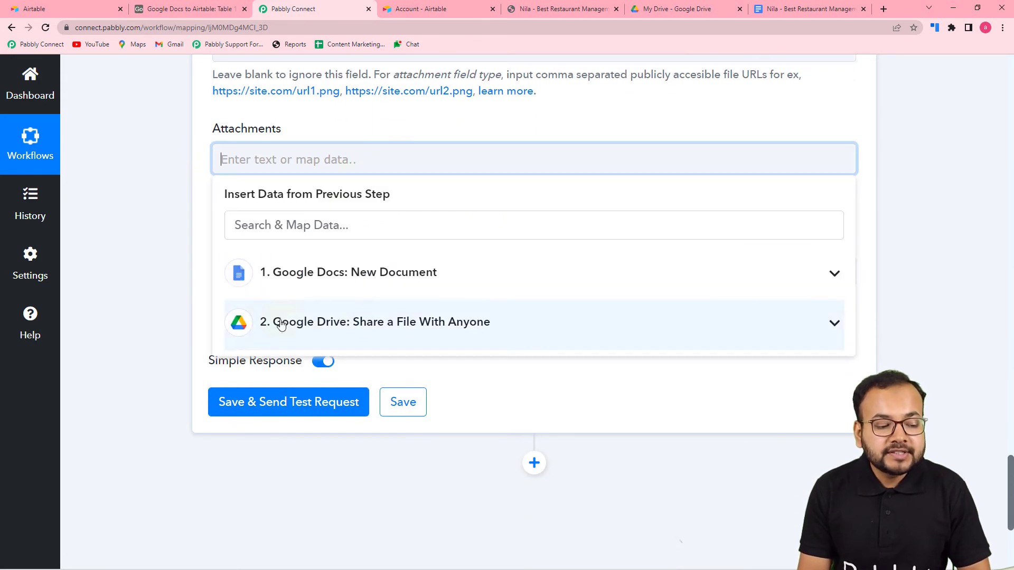
{"action": "left_click", "coordinate": [368, 322]}
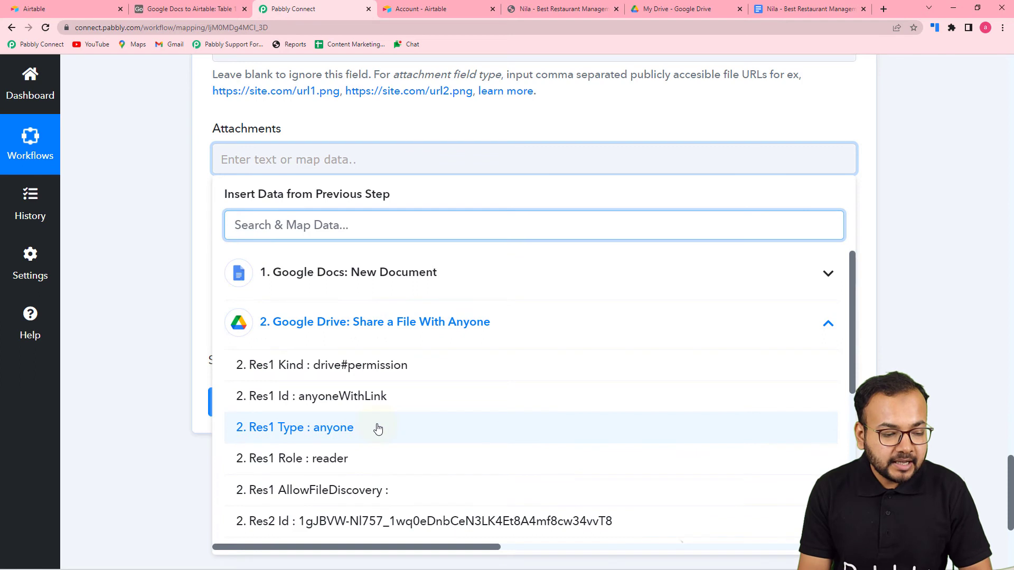
{"action": "scroll", "coordinate": [376, 426], "scroll_direction": "down", "scroll_amount": 1}
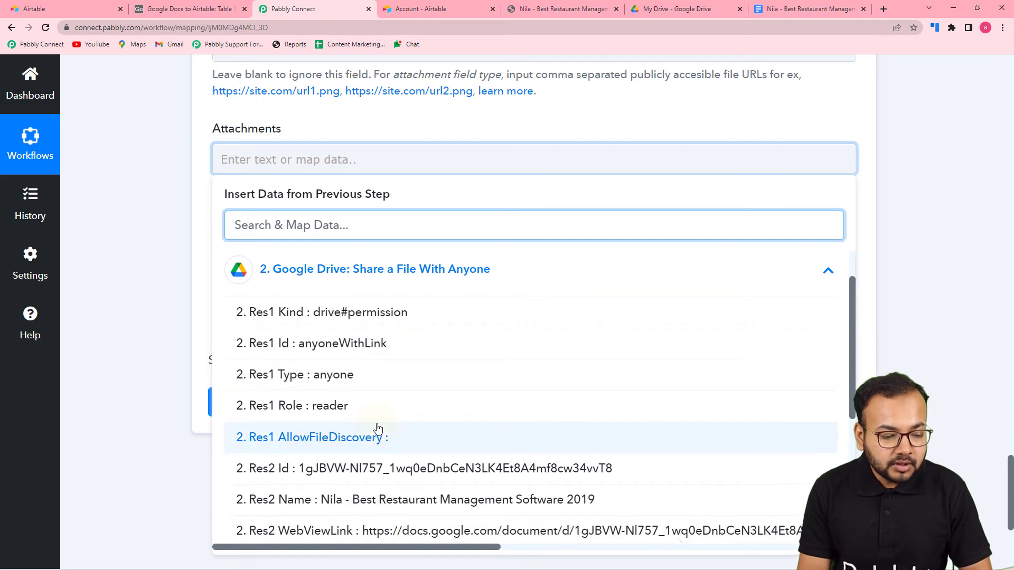
{"action": "scroll", "coordinate": [378, 428], "scroll_direction": "down", "scroll_amount": 2}
{"action": "scroll", "coordinate": [378, 428], "scroll_direction": "down", "scroll_amount": 2}
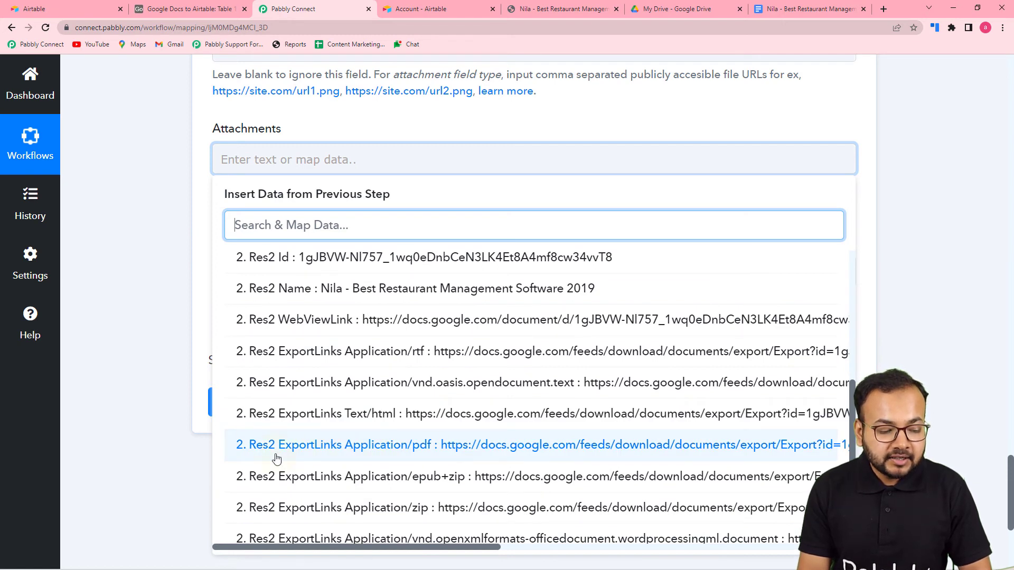
{"action": "left_click", "coordinate": [430, 452]}
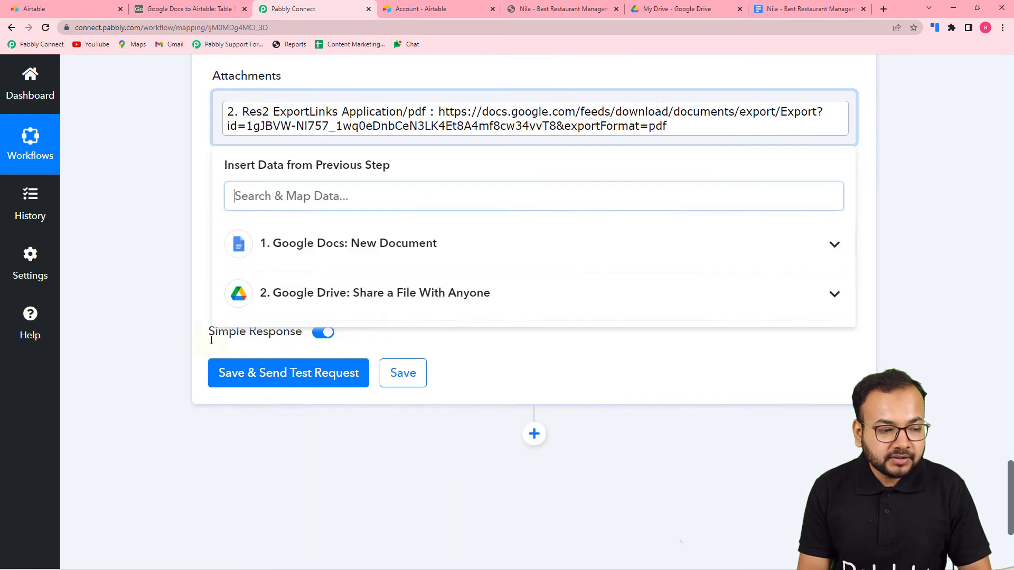
{"action": "left_click", "coordinate": [152, 285]}
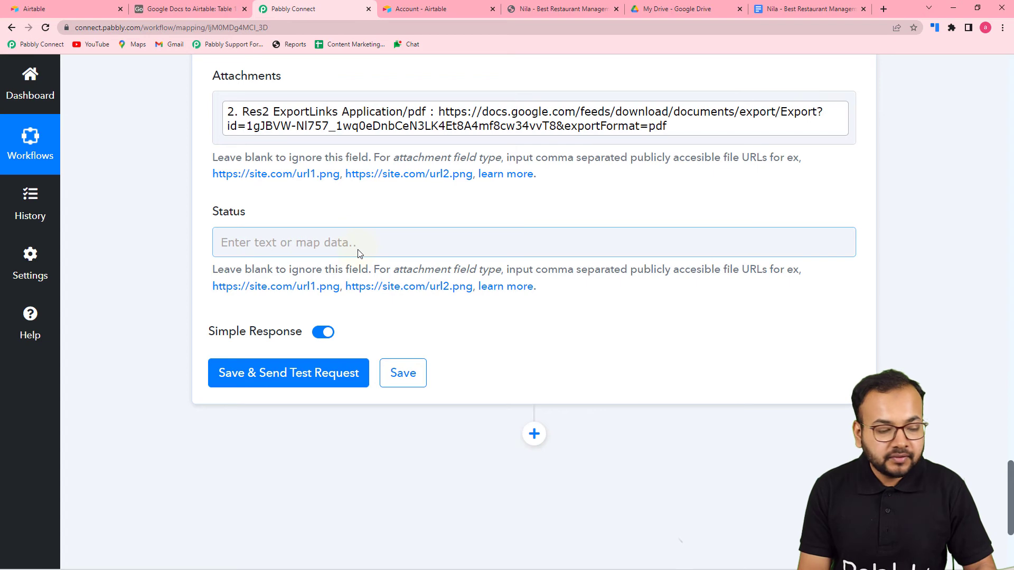
Map the Status field to Res1 Role from the Google Drive Share a File With Anyone step
{"action": "scroll", "coordinate": [341, 295], "scroll_direction": "up", "scroll_amount": 1}
{"action": "left_click", "coordinate": [341, 297]}
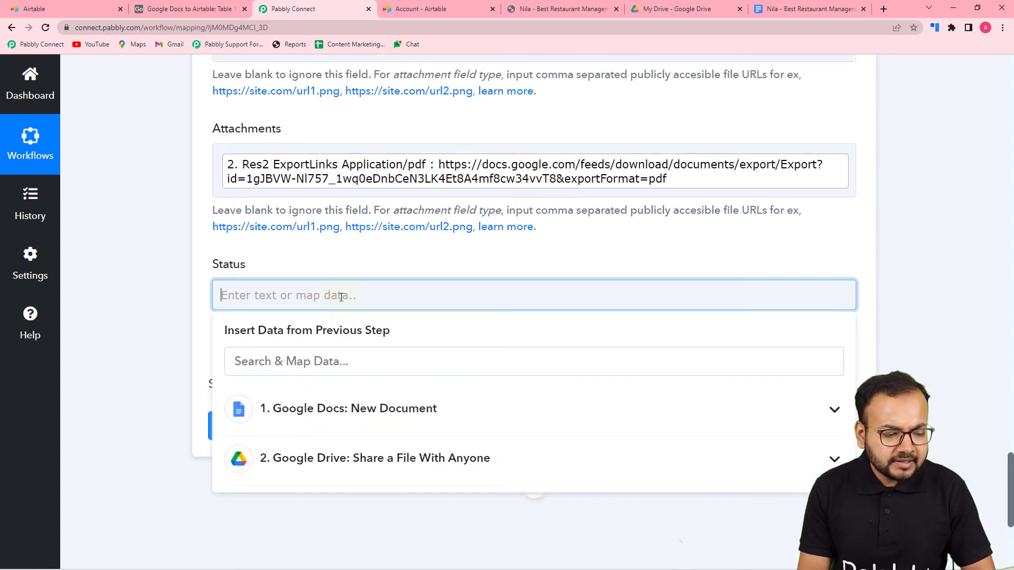
{"action": "scroll", "coordinate": [342, 297], "scroll_direction": "down", "scroll_amount": 3}
{"action": "left_click", "coordinate": [317, 300]}
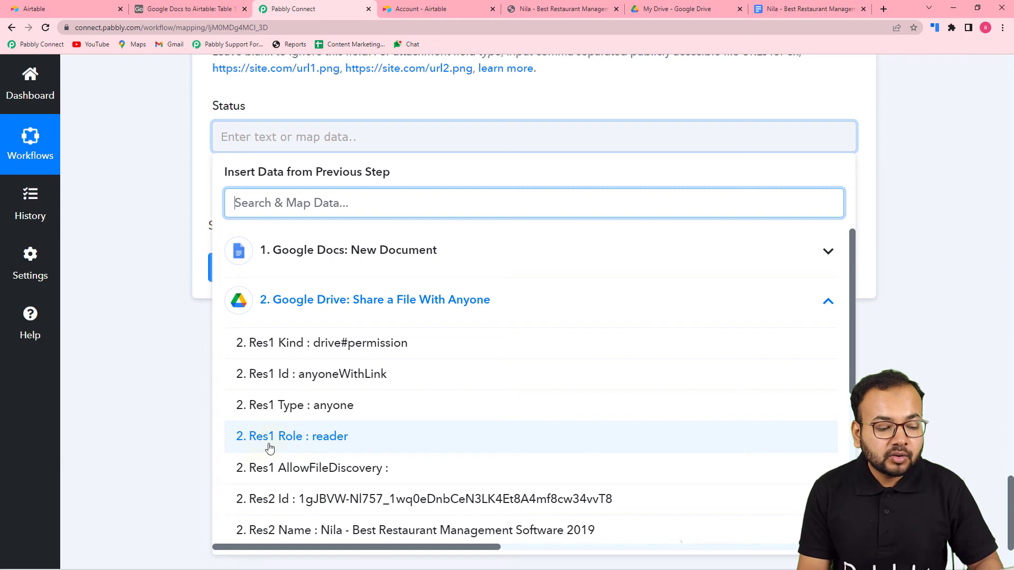
{"action": "left_click", "coordinate": [326, 447]}
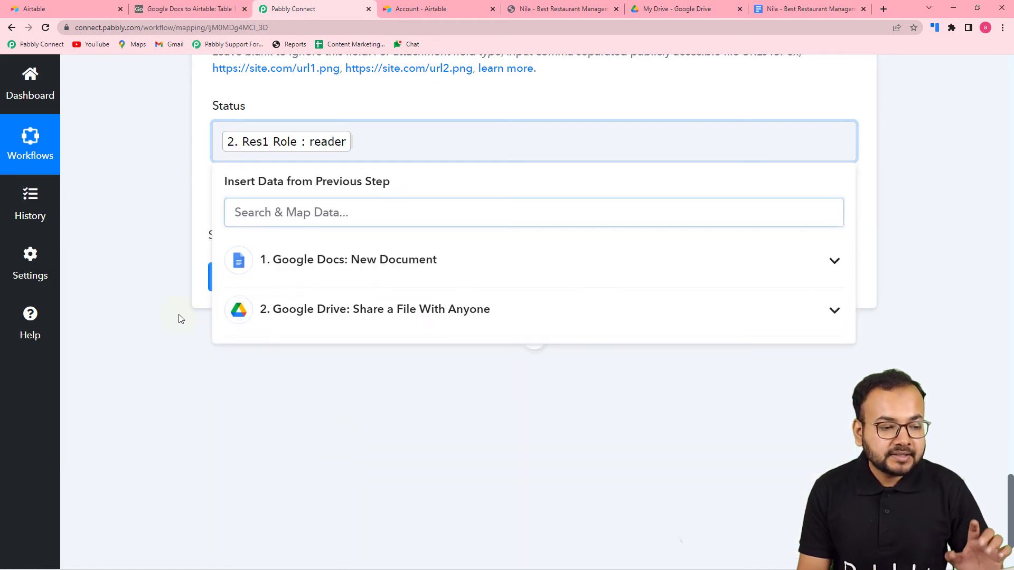
{"action": "left_click", "coordinate": [215, 118]}
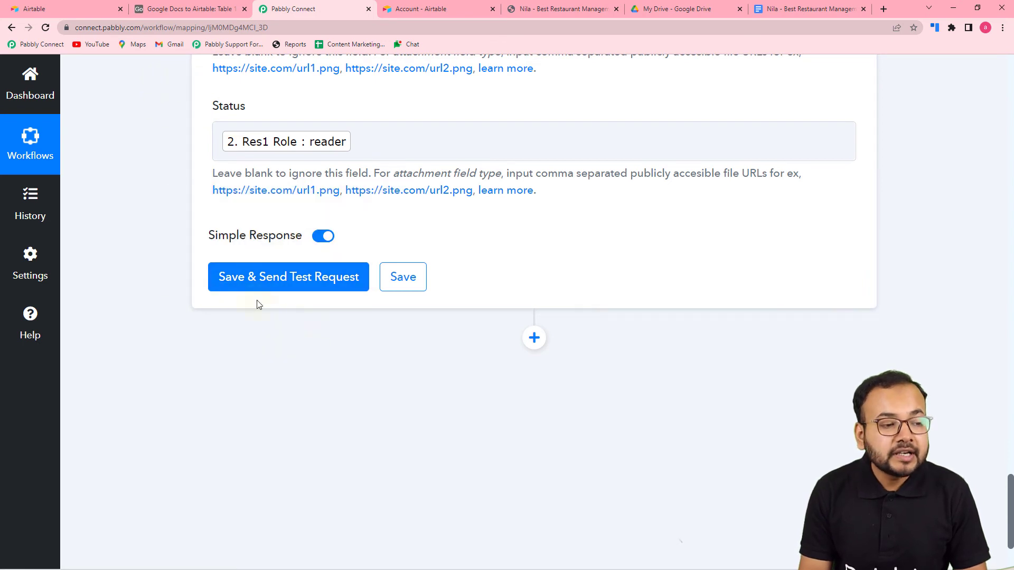
Check the Airtable table, then save the Create Record action with a test request and review its response
{"action": "left_click", "coordinate": [167, 7]}
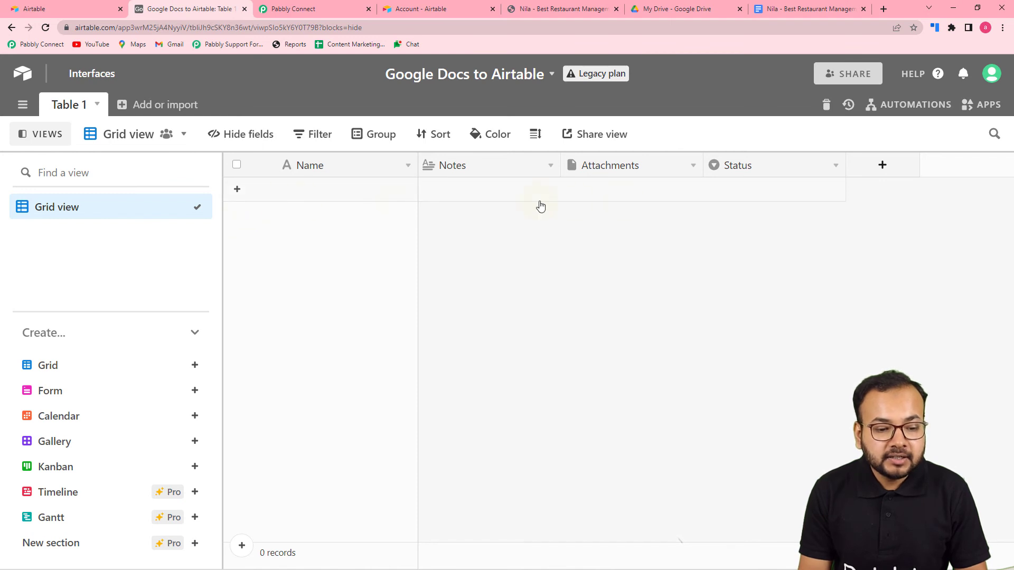
{"action": "left_click", "coordinate": [300, 11]}
{"action": "left_click", "coordinate": [251, 284]}
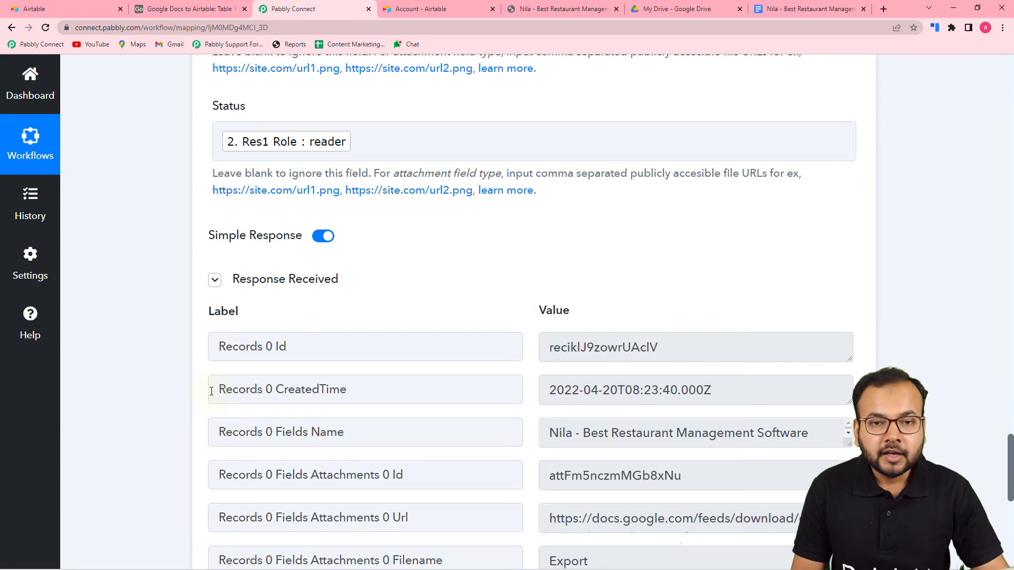
{"action": "scroll", "coordinate": [411, 426], "scroll_direction": "down", "scroll_amount": 2}
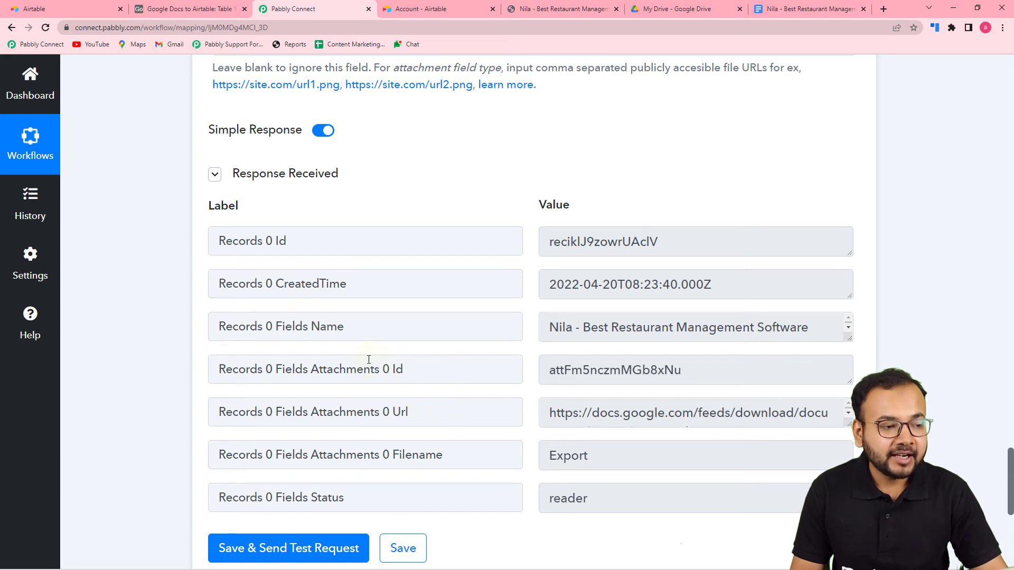
Inspect the new record in Airtable's Table 1, reading through its PDF attachment and closing the preview
{"action": "left_click", "coordinate": [177, 11]}
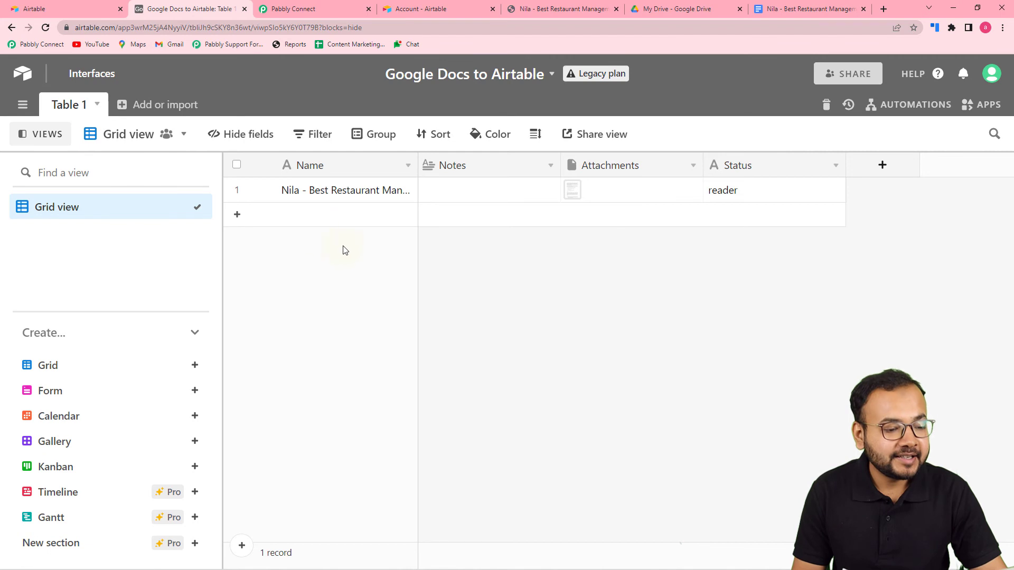
{"action": "left_click", "coordinate": [306, 197]}
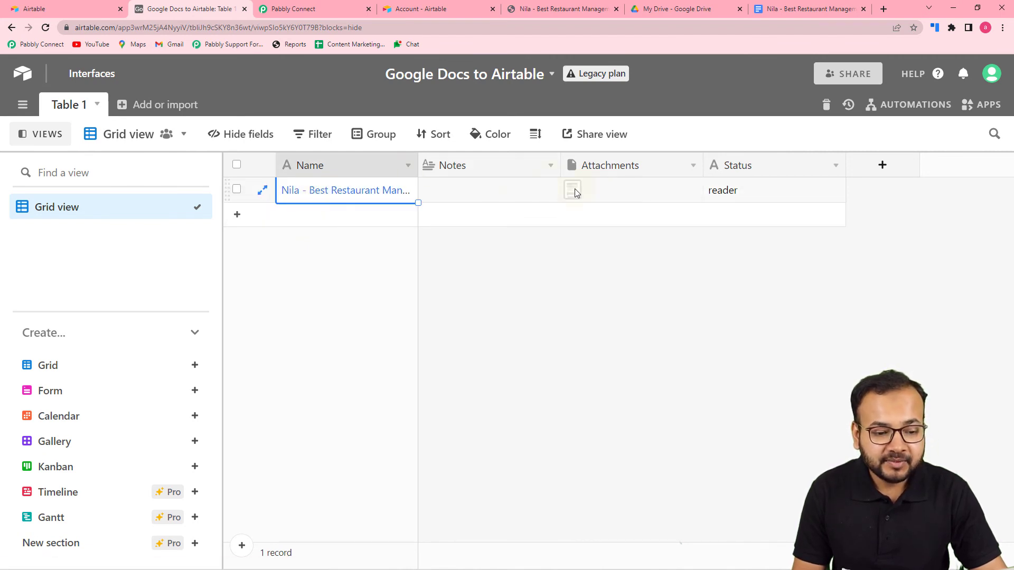
{"action": "left_click", "coordinate": [575, 190]}
{"action": "left_click", "coordinate": [576, 195]}
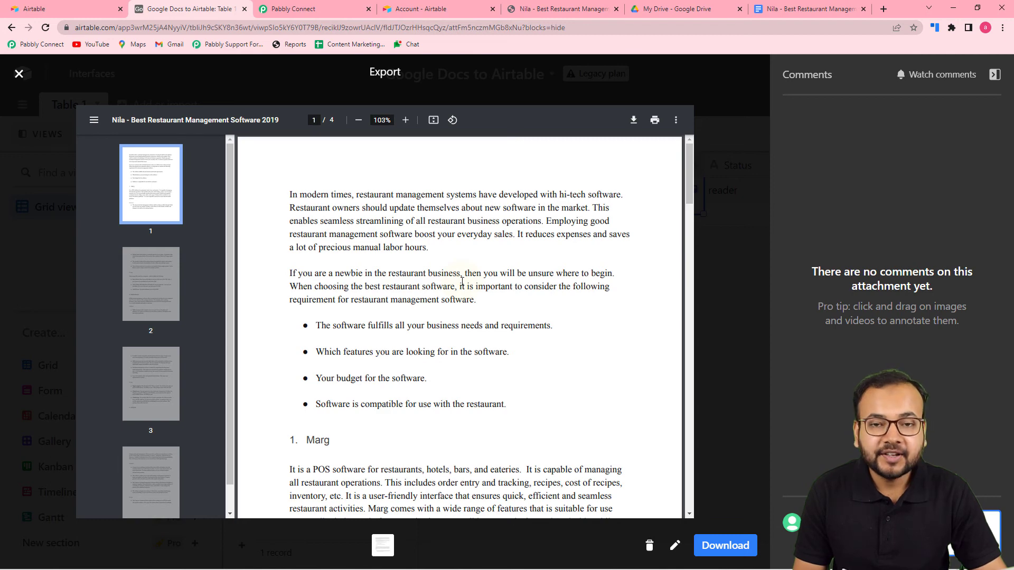
{"action": "scroll", "coordinate": [463, 281], "scroll_direction": "down", "scroll_amount": 7}
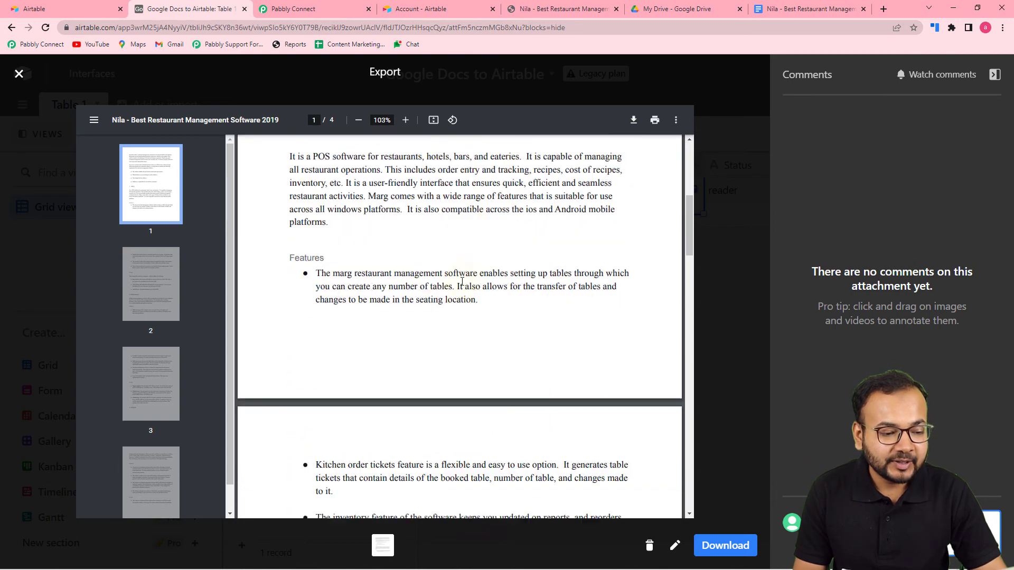
{"action": "scroll", "coordinate": [462, 282], "scroll_direction": "down", "scroll_amount": 3}
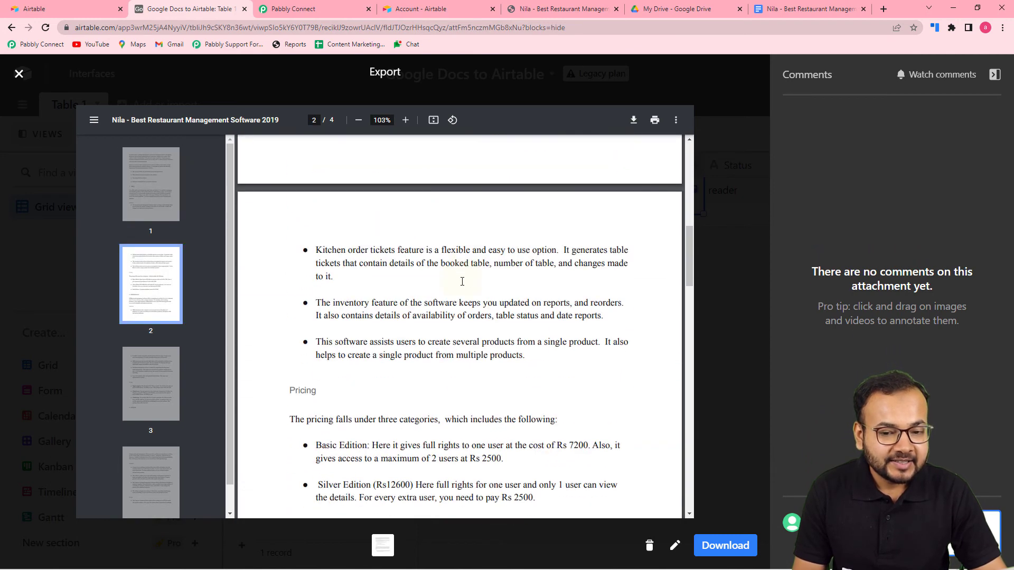
{"action": "left_click", "coordinate": [19, 74]}
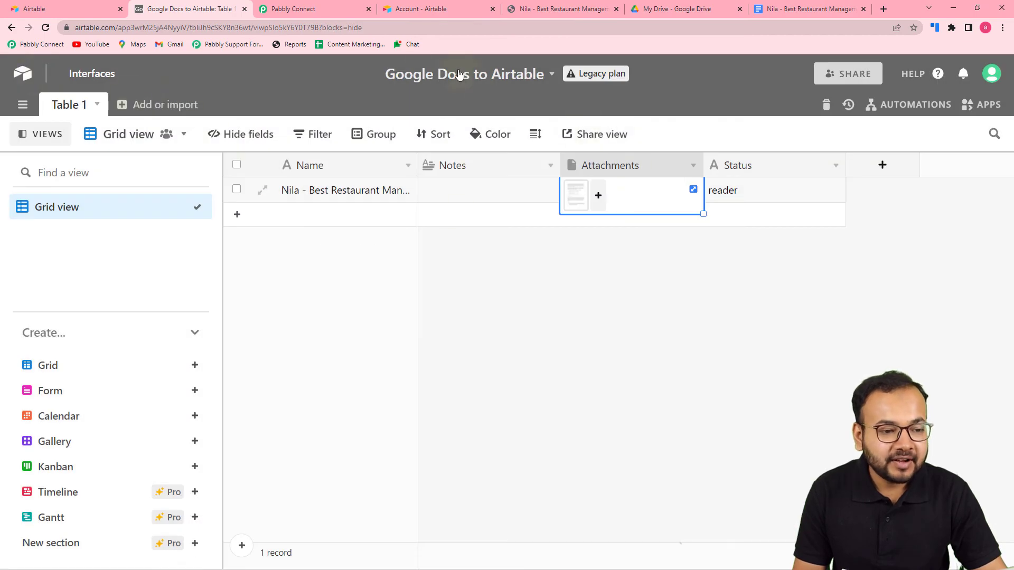
Switch to Pabbly Connect and review the Google Docs New Document trigger and the Google Drive Share a File With Anyone action with its export links
{"action": "left_click", "coordinate": [354, 12]}
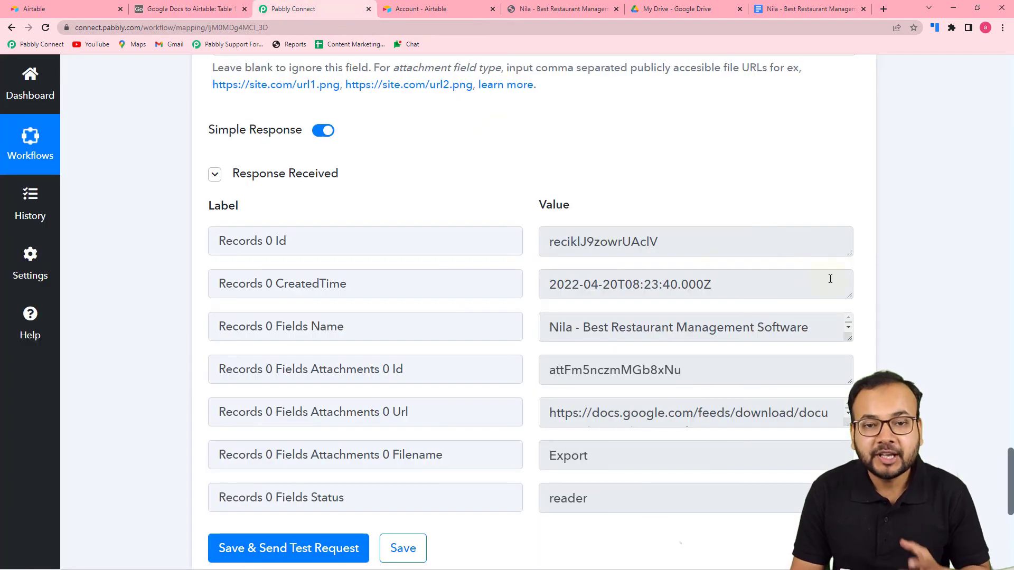
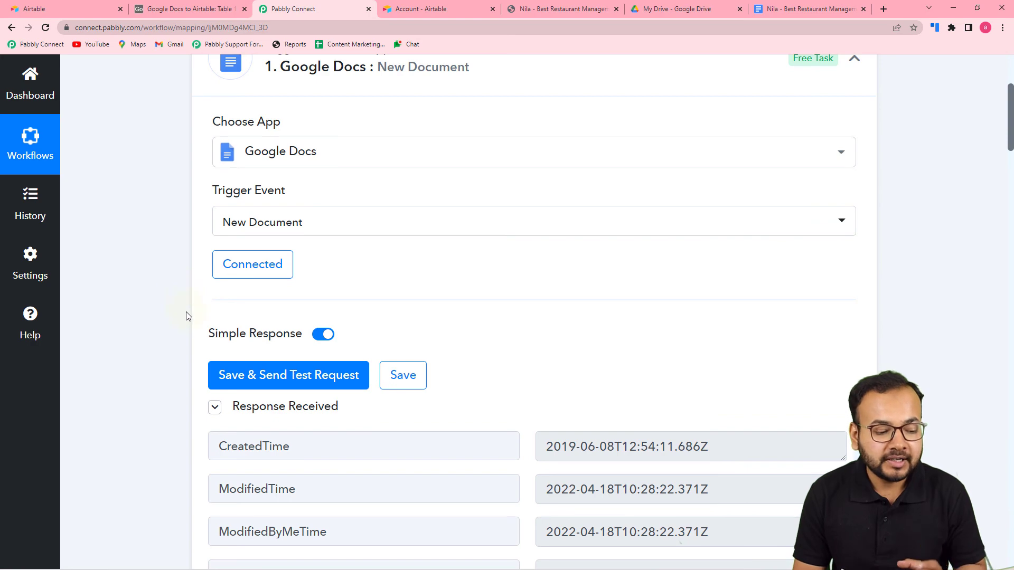
{"action": "scroll", "coordinate": [186, 312], "scroll_direction": "down", "scroll_amount": 7}
{"action": "scroll", "coordinate": [186, 315], "scroll_direction": "down", "scroll_amount": 4}
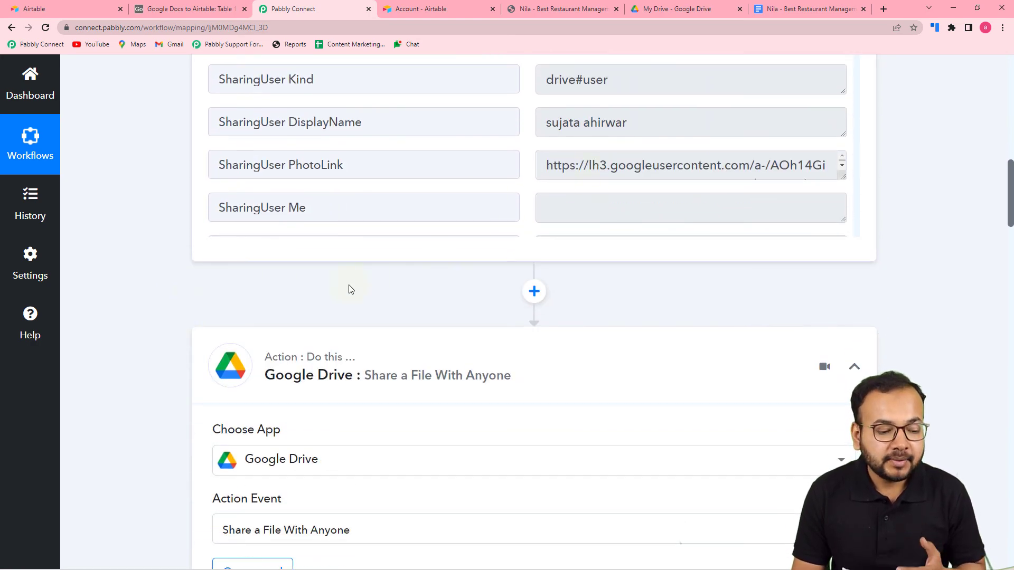
{"action": "scroll", "coordinate": [346, 288], "scroll_direction": "down", "scroll_amount": 3}
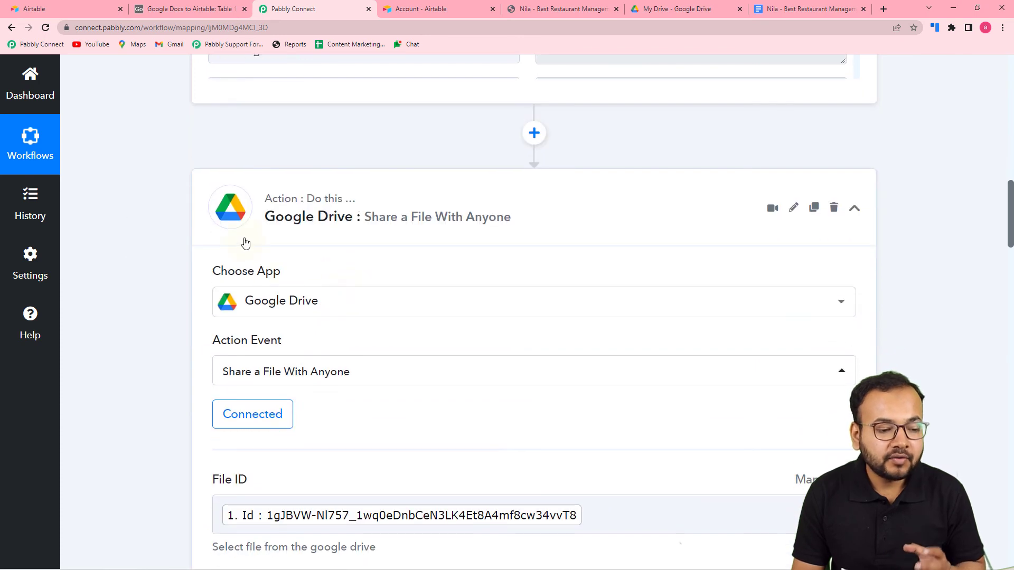
{"action": "scroll", "coordinate": [350, 319], "scroll_direction": "down", "scroll_amount": 2}
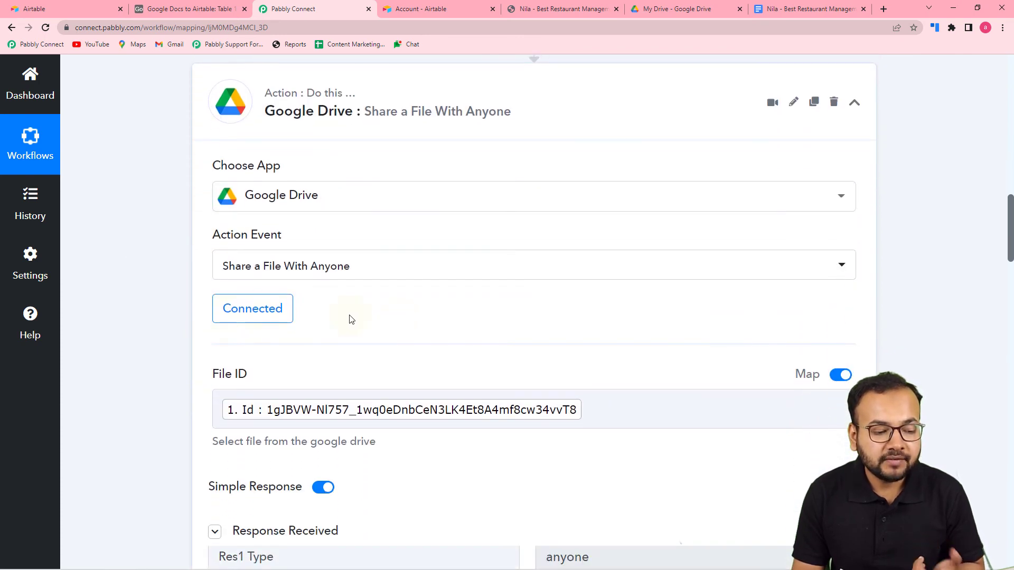
{"action": "scroll", "coordinate": [401, 322], "scroll_direction": "down", "scroll_amount": 3}
{"action": "scroll", "coordinate": [514, 287], "scroll_direction": "down", "scroll_amount": 7}
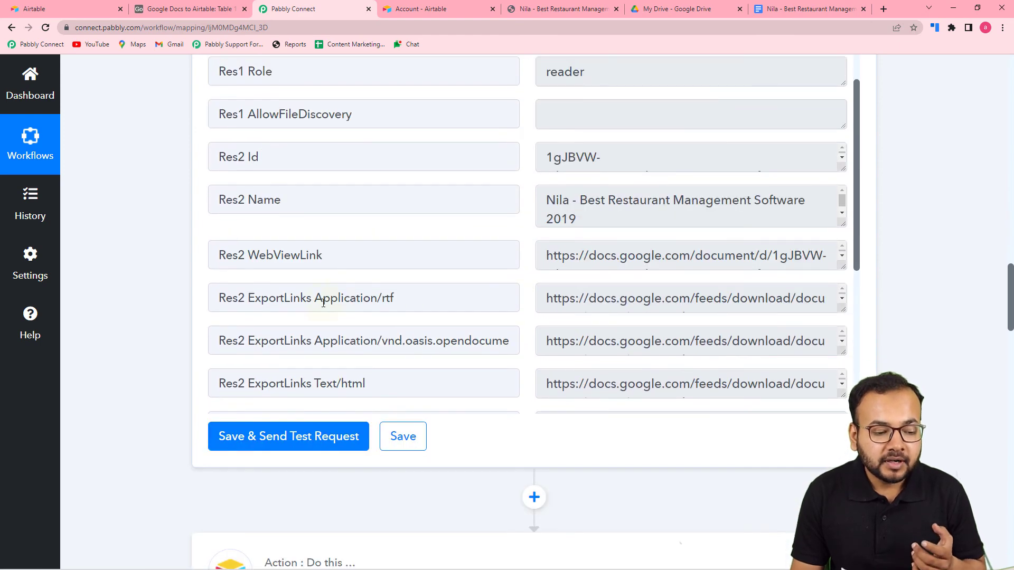
{"action": "scroll", "coordinate": [384, 329], "scroll_direction": "down", "scroll_amount": 2}
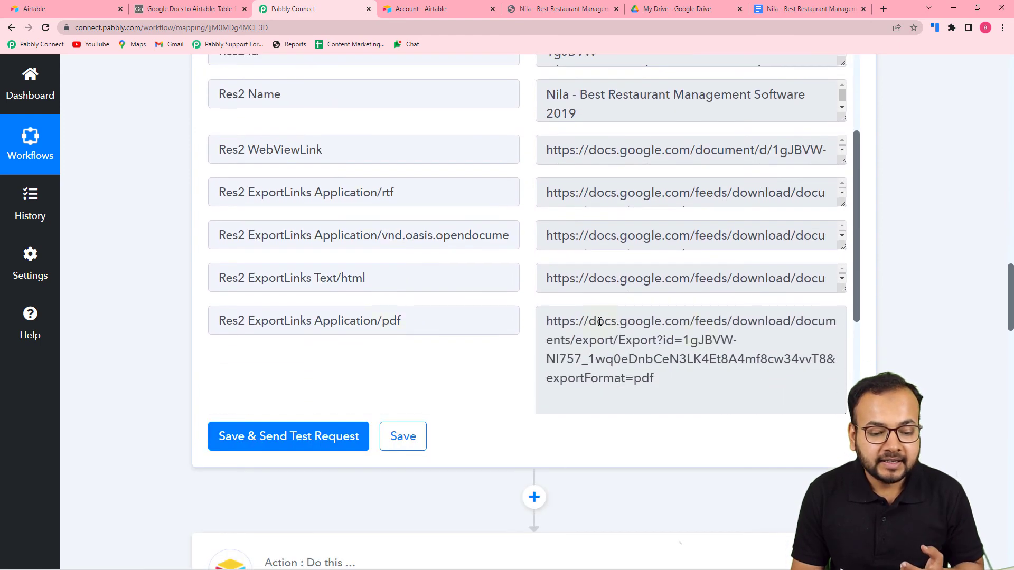
Review the Name, Attachments and Status mappings in the Airtable Create Record action and compare them with the record in Airtable's Table 1
{"action": "scroll", "coordinate": [172, 330], "scroll_direction": "down", "scroll_amount": 6}
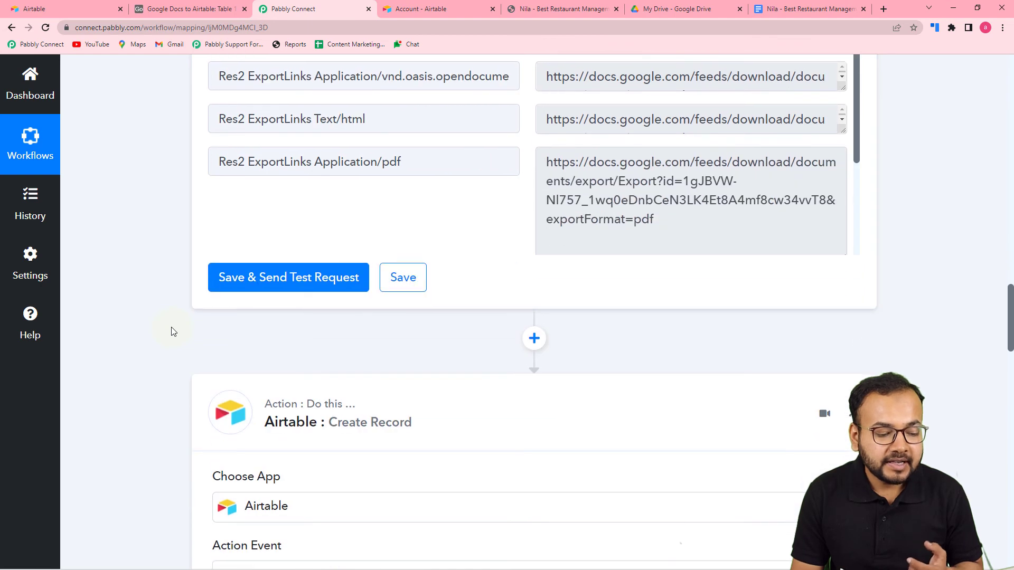
{"action": "scroll", "coordinate": [172, 331], "scroll_direction": "down", "scroll_amount": 3}
{"action": "scroll", "coordinate": [172, 330], "scroll_direction": "down", "scroll_amount": 3}
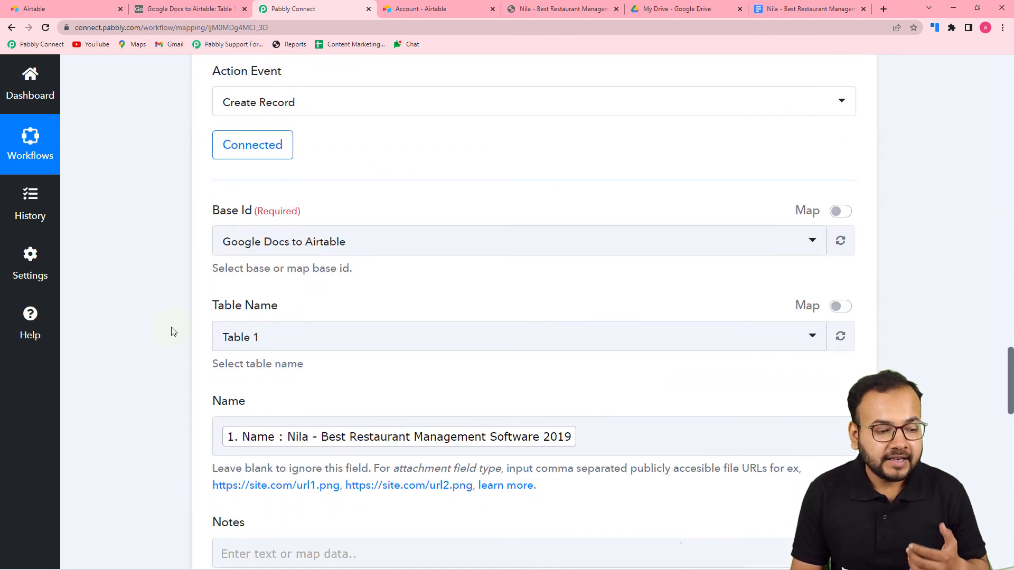
{"action": "scroll", "coordinate": [172, 331], "scroll_direction": "down", "scroll_amount": 3}
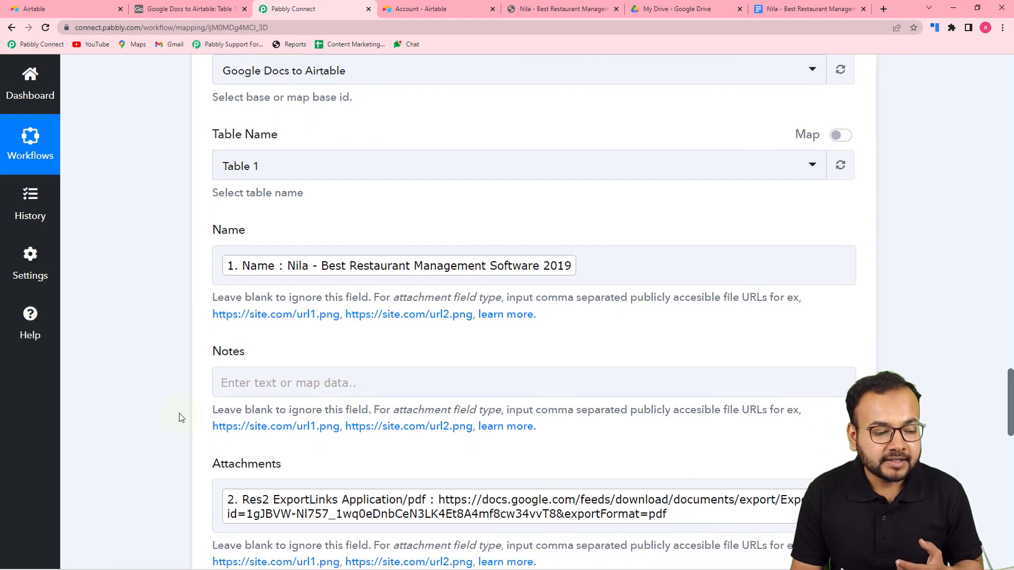
{"action": "scroll", "coordinate": [180, 418], "scroll_direction": "down", "scroll_amount": 3}
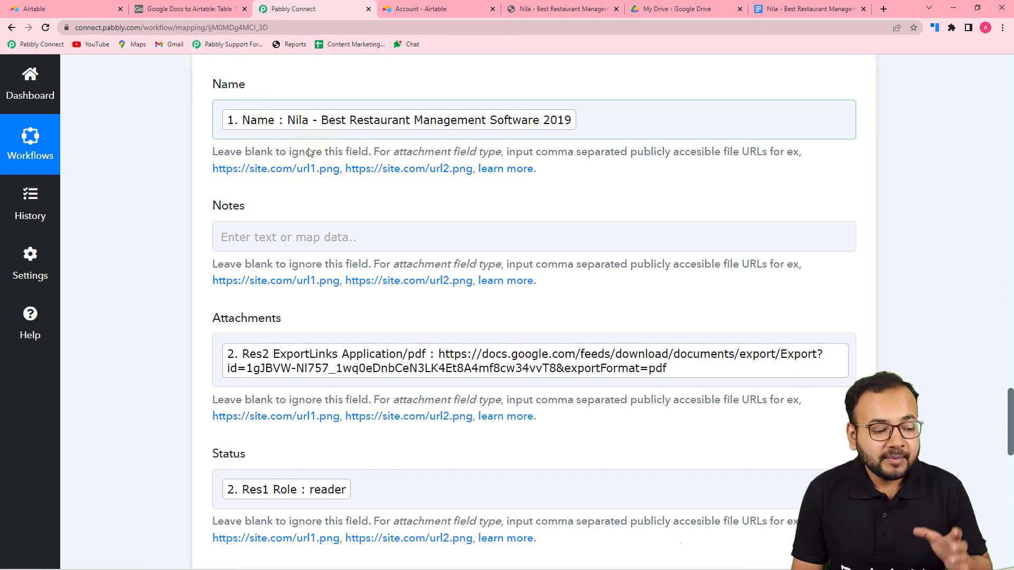
{"action": "scroll", "coordinate": [369, 299], "scroll_direction": "down", "scroll_amount": 2}
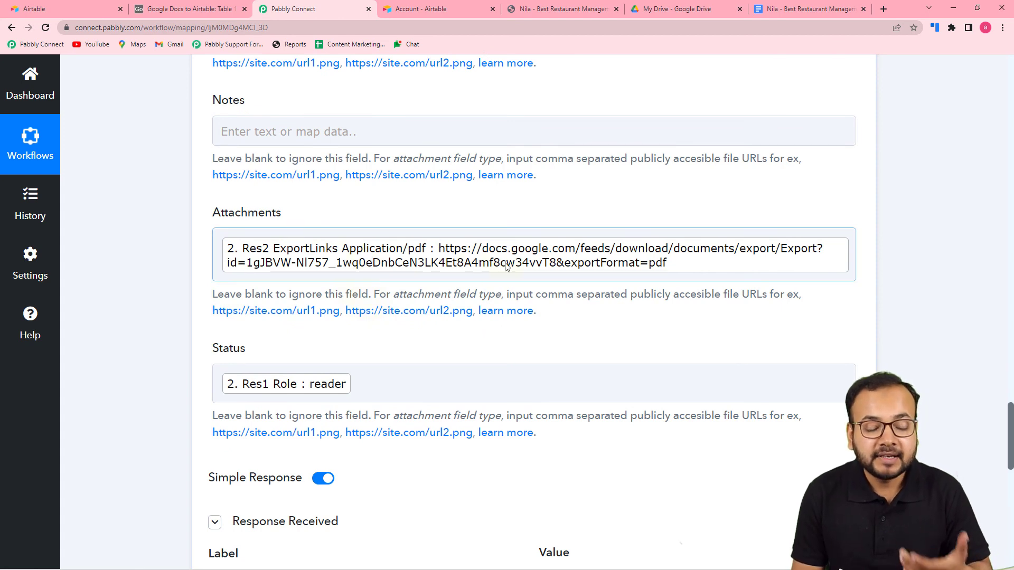
{"action": "left_click", "coordinate": [191, 9]}
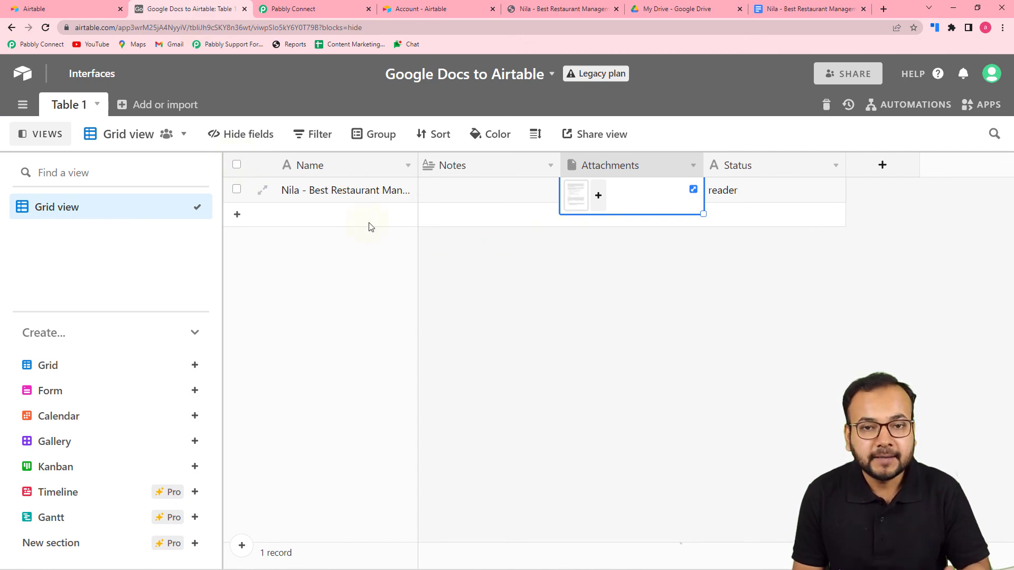
{"action": "left_click", "coordinate": [319, 7]}
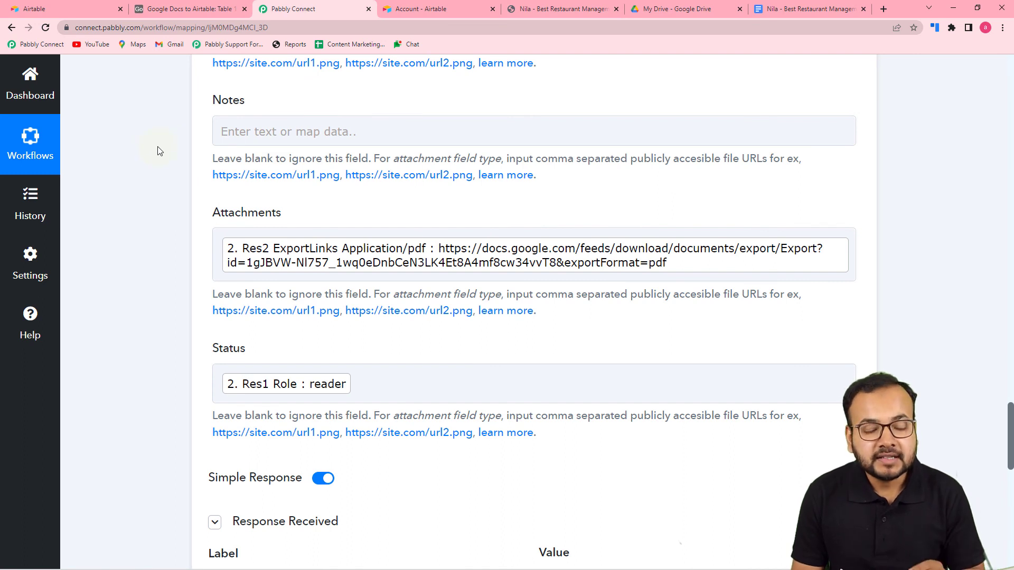
{"action": "scroll", "coordinate": [157, 151], "scroll_direction": "up", "scroll_amount": 1}
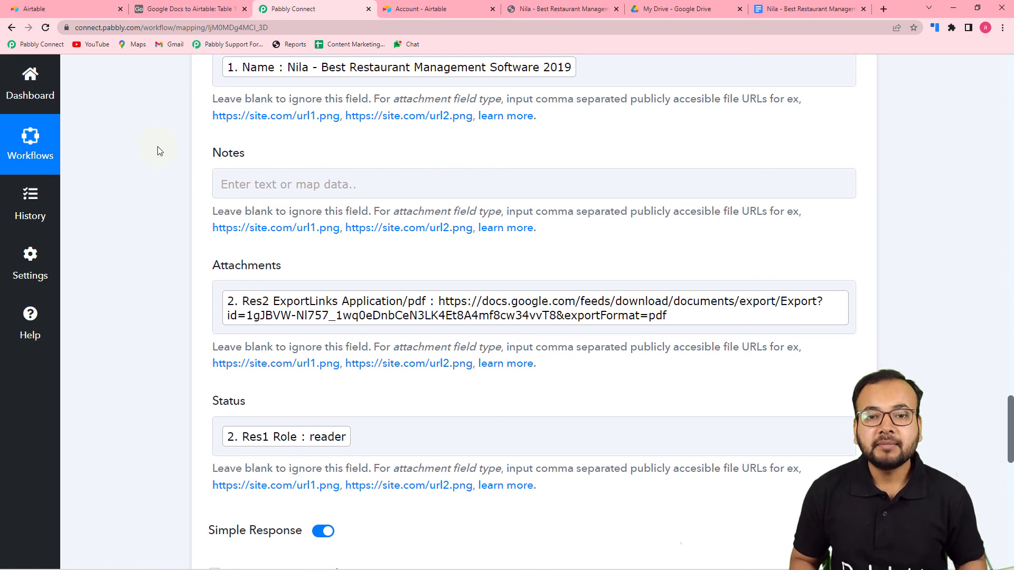